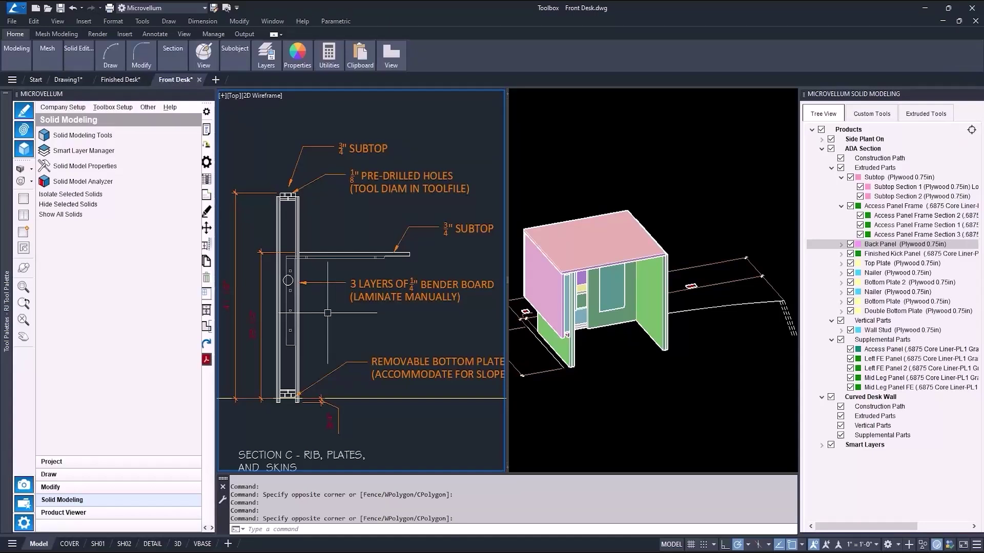
- Hide the Side Plant On and ADA Section products in the 3D view
click(736, 252)
click(830, 139)
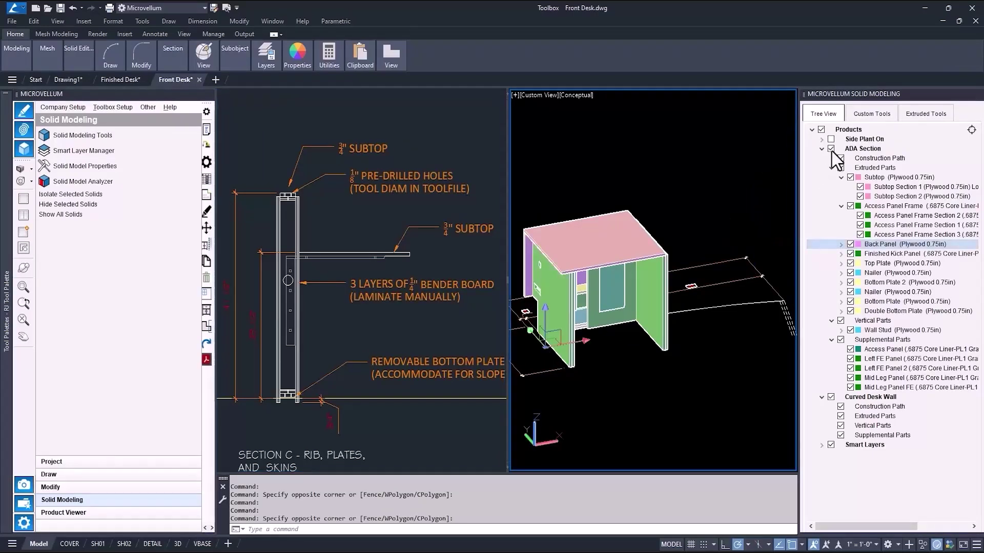
click(830, 148)
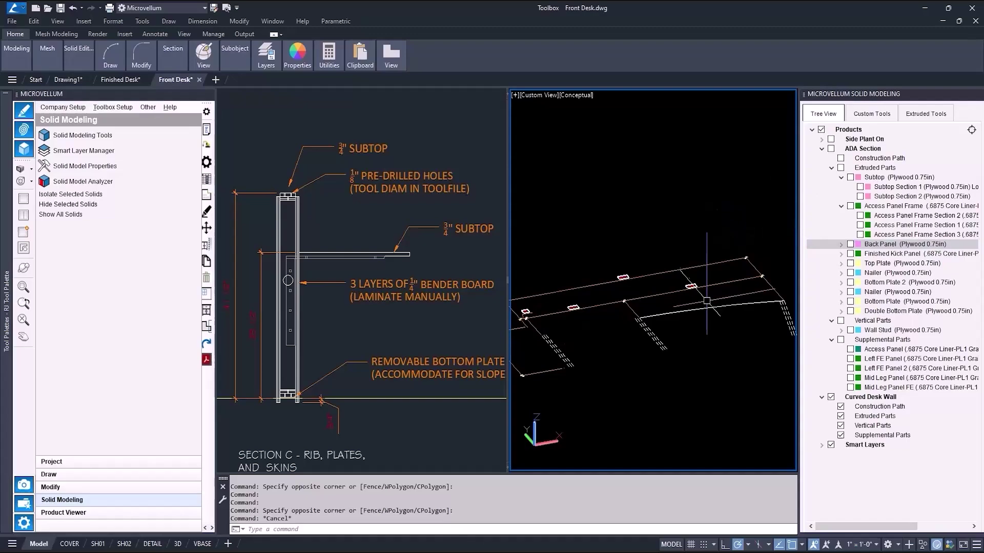
mouse_move(698, 269)
shift+middle_down()
mouse_move(515, 294)
mouse_move(358, 277)
mouse_move(377, 283)
shift+middle_up()
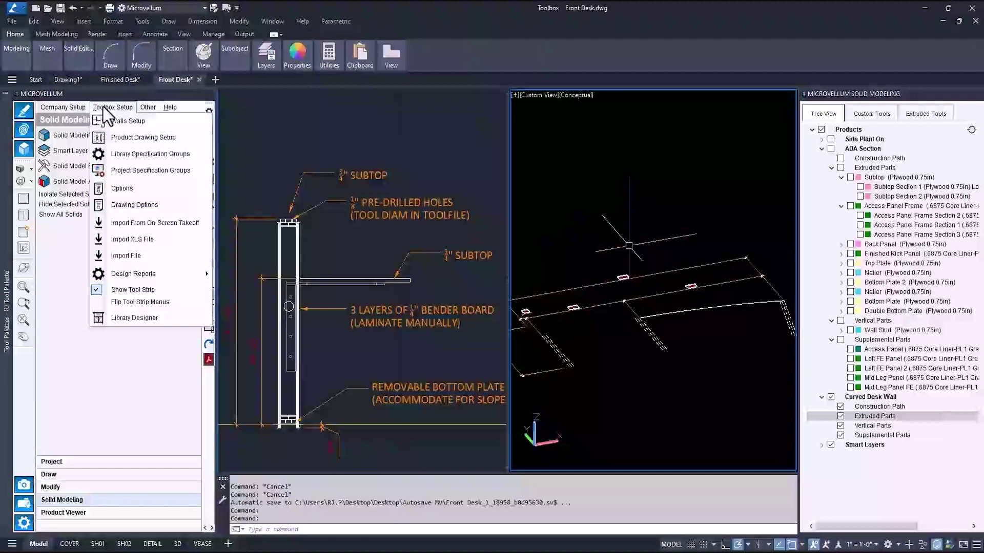
- Set the oversize dimension for nonplanar curved parts to 1 in the solid analyzation options
click(123, 188)
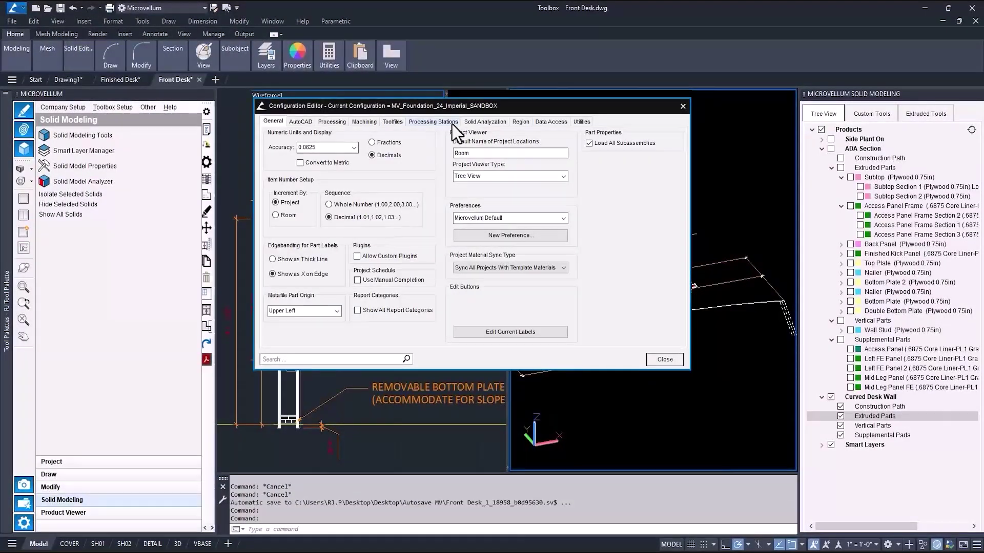
click(488, 121)
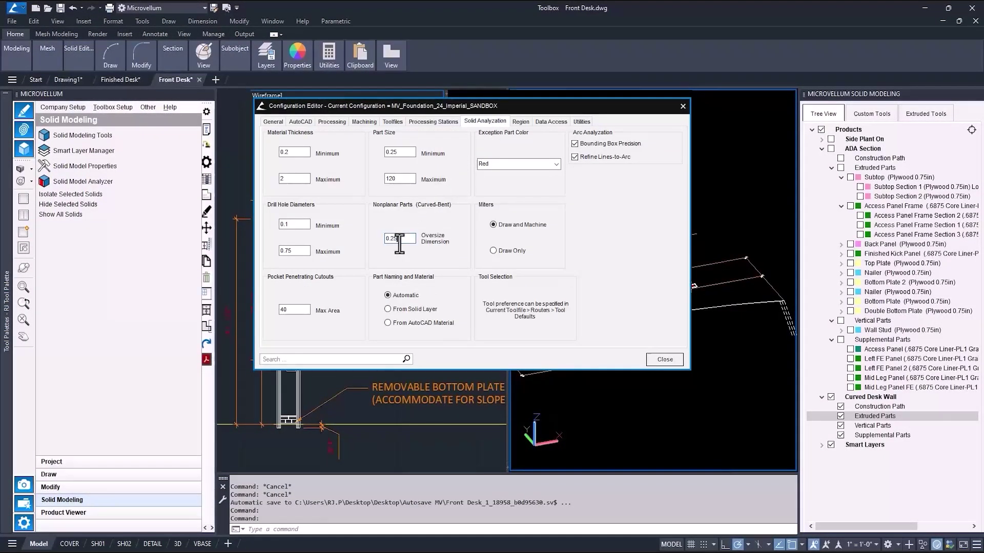
text(1)
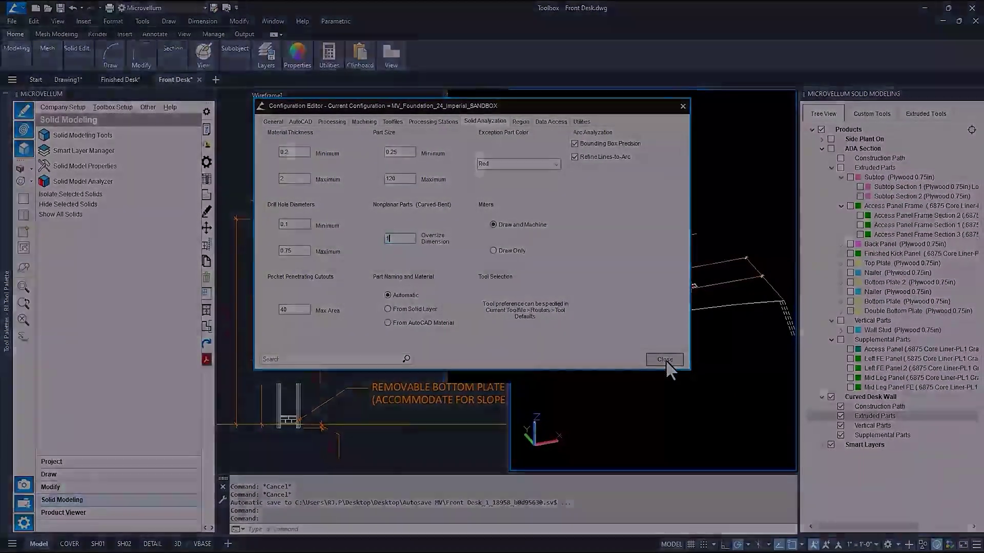
click(686, 369)
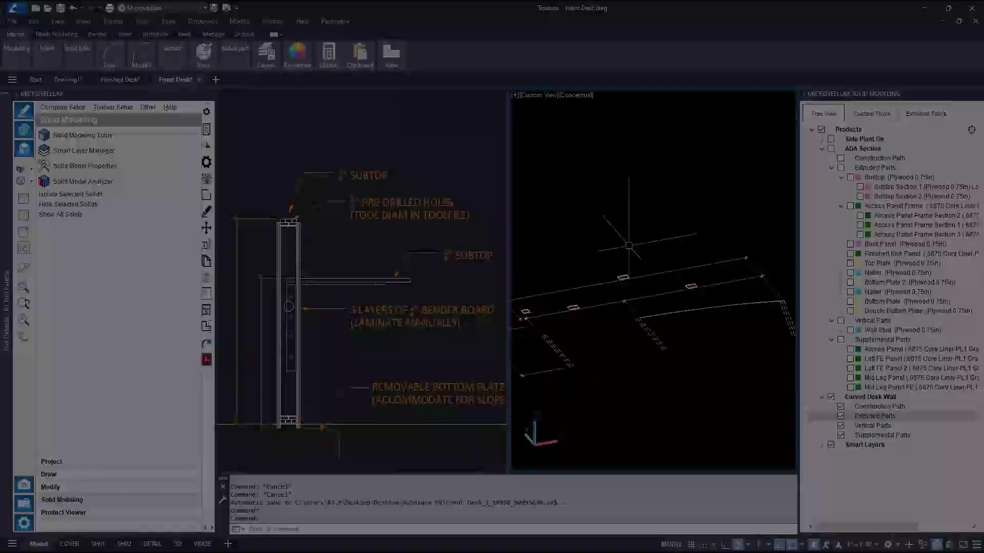
- Start adding vertical parts to the Curved Desk Wall, using the whole Section C profile as the selection
click(866, 425)
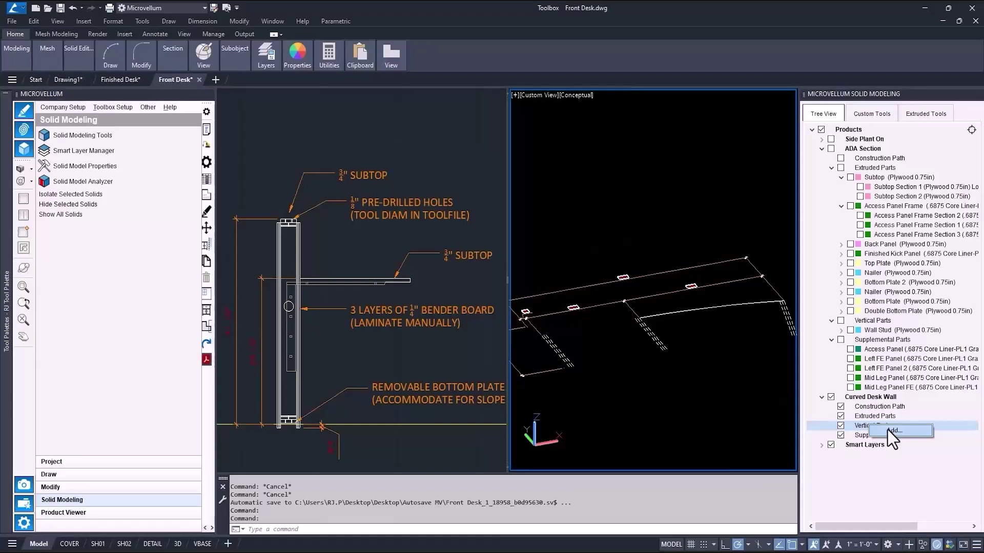
click(265, 200)
click(273, 203)
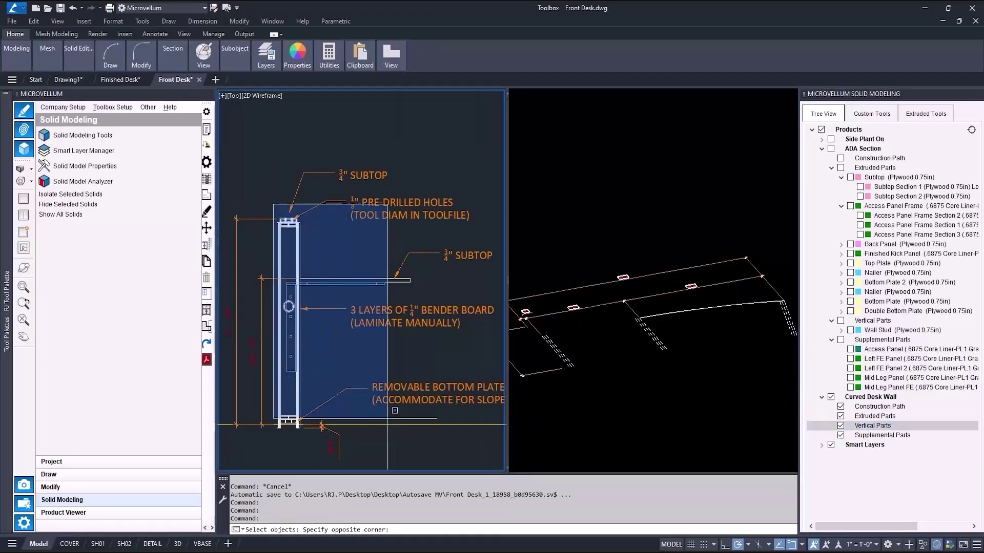
click(439, 472)
key(Return)
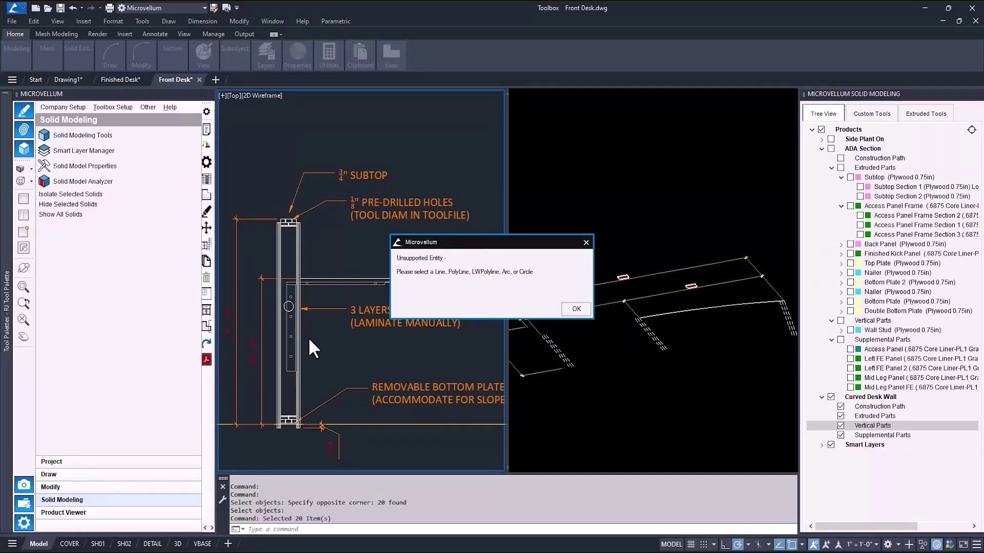
click(569, 310)
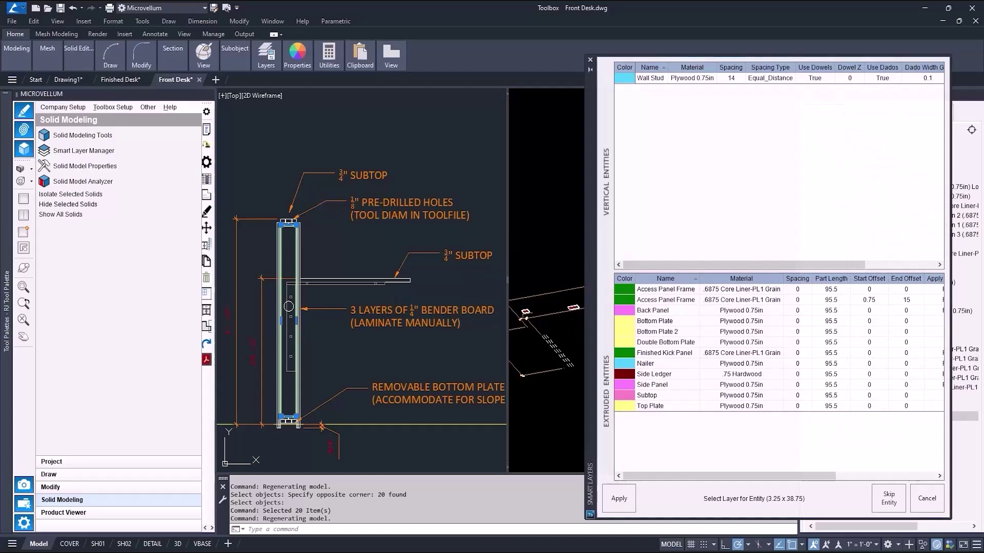
- Assign the Wall Stud layer to the tall stud profile and the Subtop layer to the desk surface profile
click(642, 78)
click(610, 496)
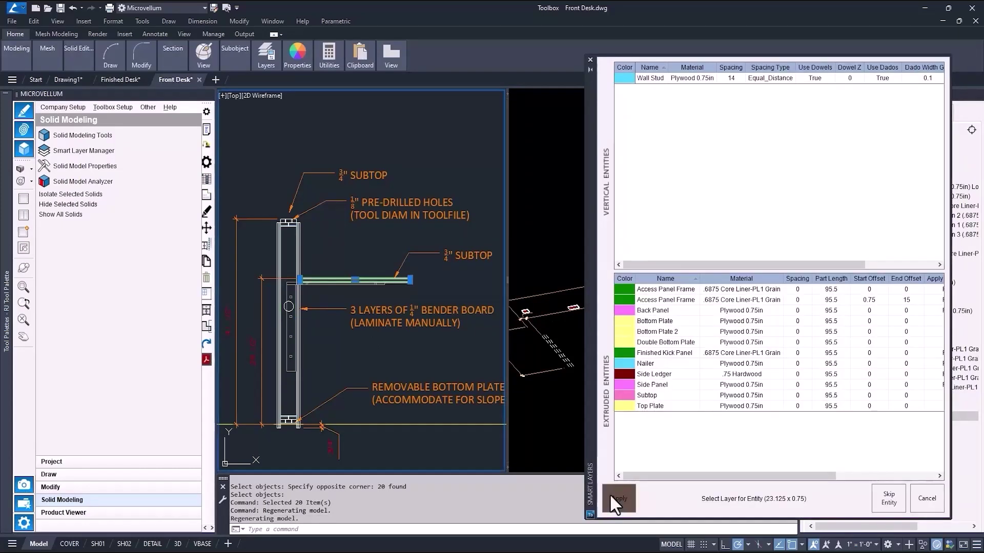
click(635, 395)
click(626, 494)
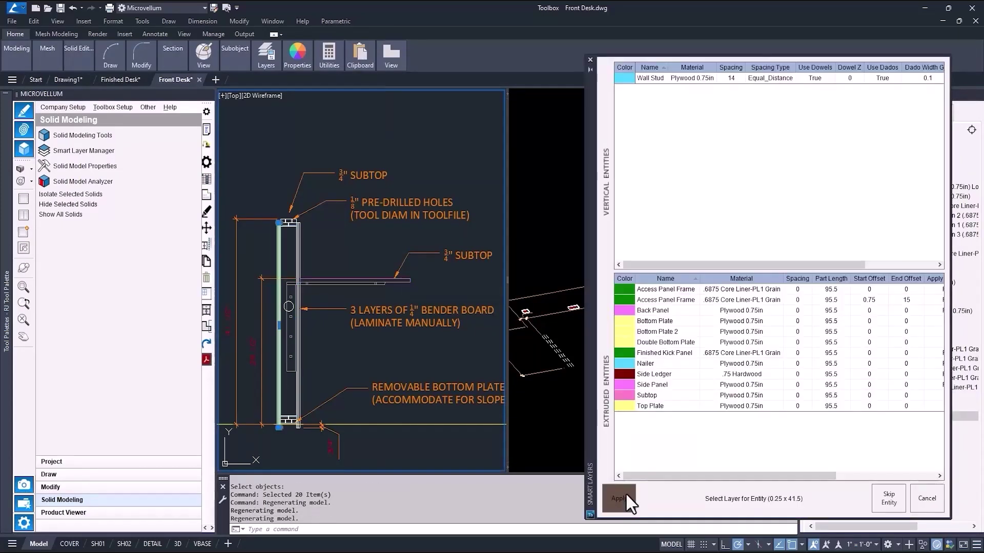
- Copy the Outside Curved Panel layer and name the copy Inside Curved Panel, with Bendy Plywood Crossband 0.25in material
click(643, 374)
right_click(643, 374)
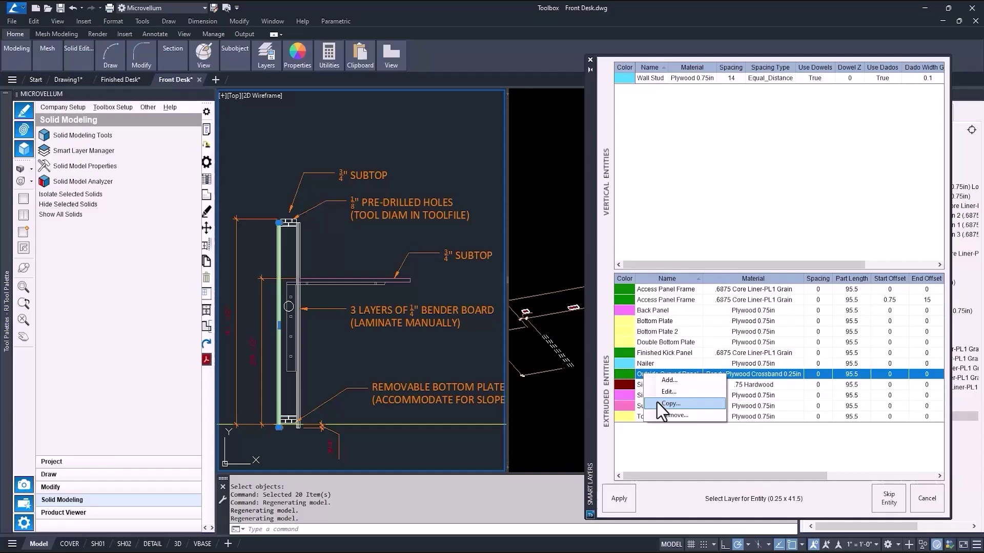
click(657, 402)
double_click(417, 83)
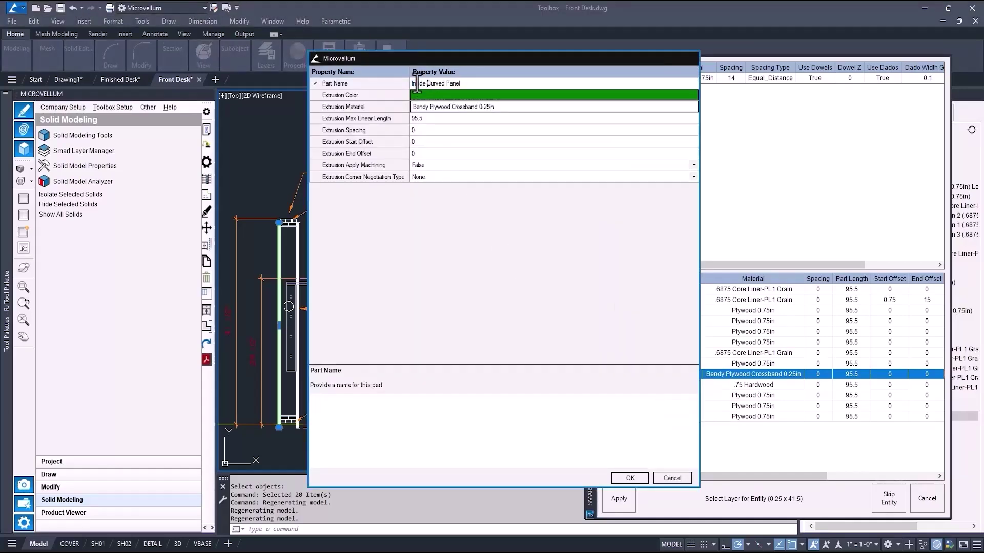
click(623, 474)
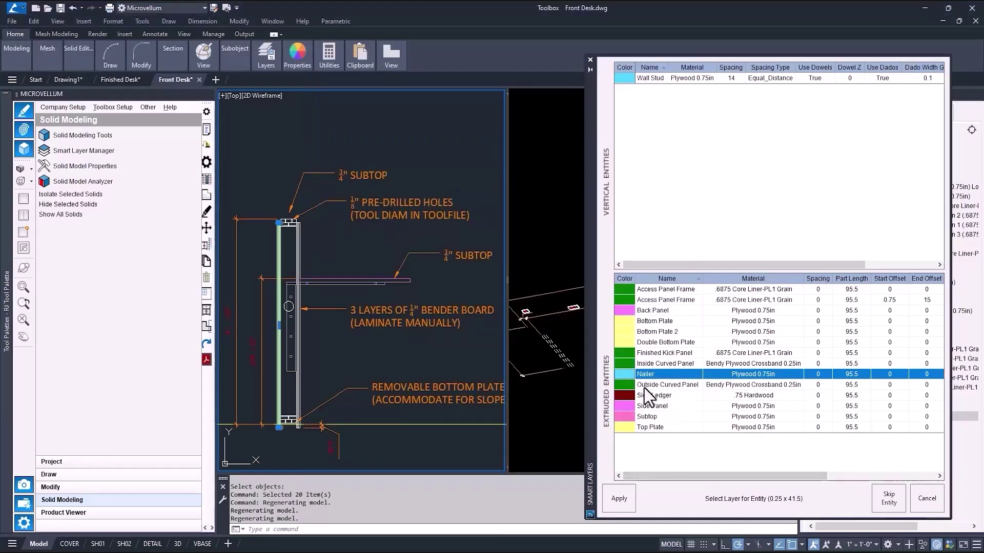
- Assign the curved panel layers to the wall skins and Subtop to the wall's top strip, then skip the leftover entity
click(617, 502)
click(644, 416)
click(621, 497)
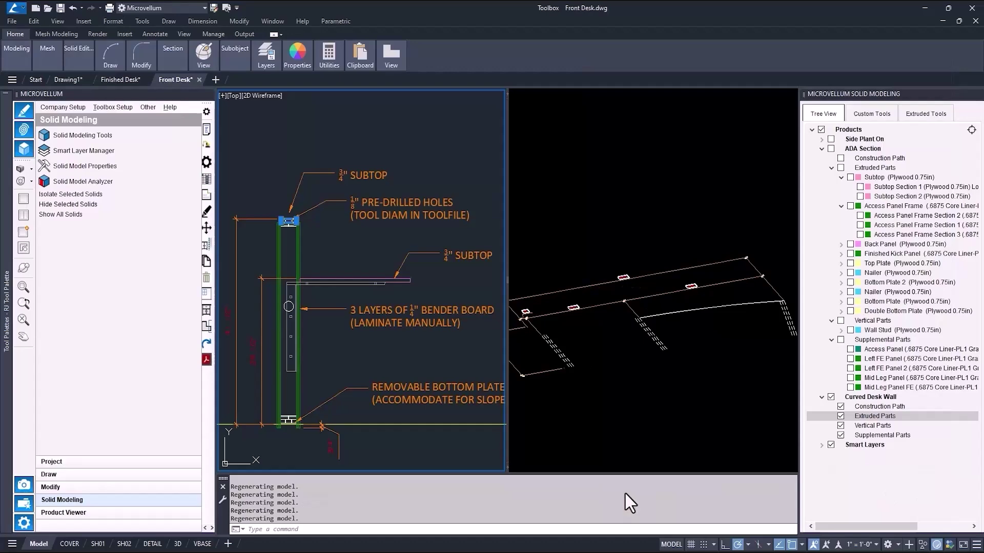
click(895, 503)
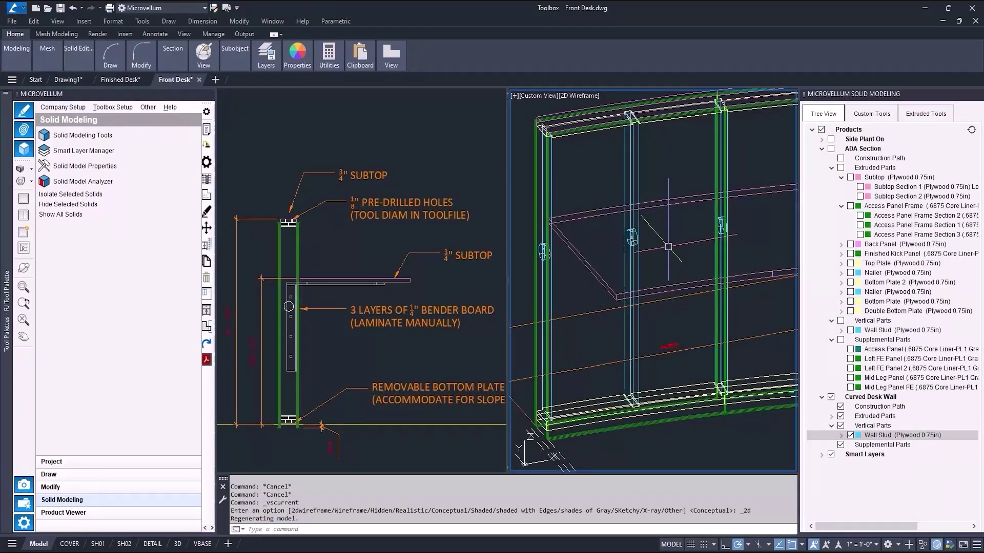
- Edit the Wall Stud's vertical dowel associates and select the pre-drilled hole profiles at the top of the section
double_click(867, 435)
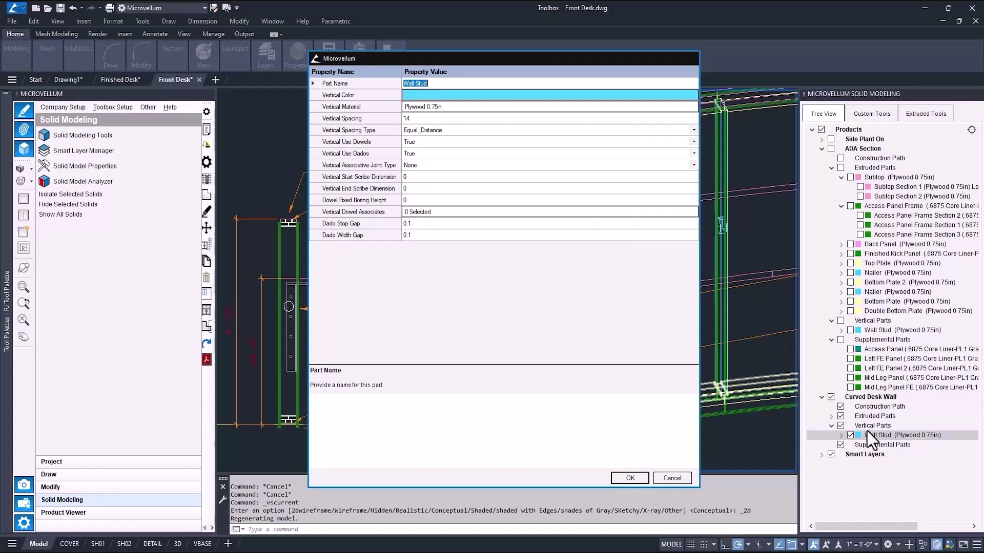
click(420, 210)
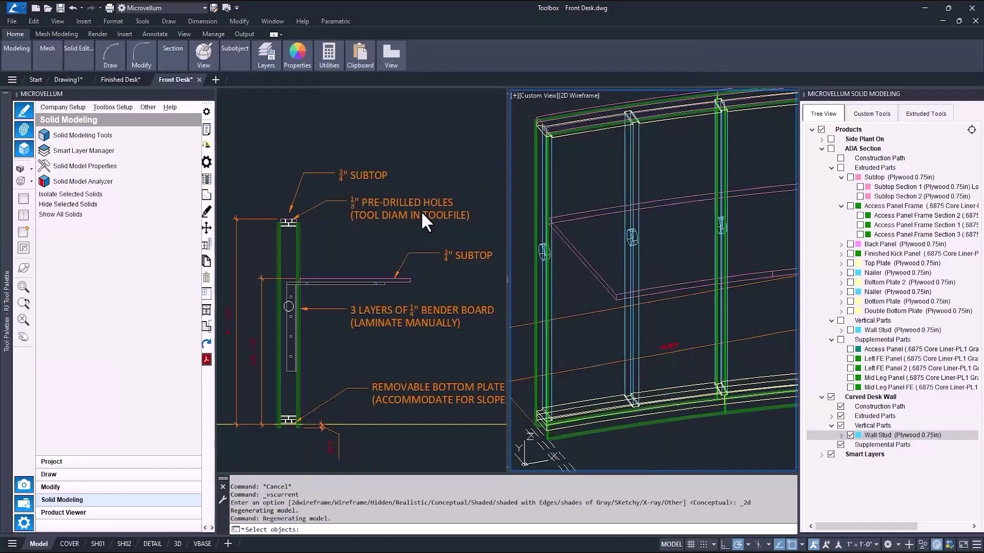
click(280, 206)
scroll(283, 212, up, 3)
click(282, 222)
click(322, 288)
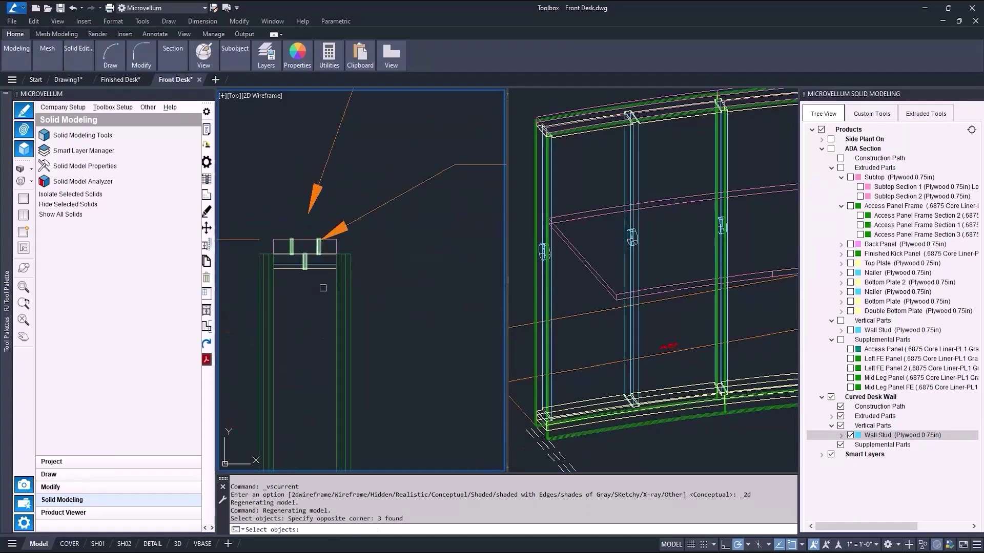
- Add the pre-drilled hole profiles in the bottom plates to the Wall Stud's dowel associates and apply the changes
scroll(322, 287, down, 3)
scroll(314, 402, up, 3)
click(305, 338)
click(336, 400)
key(Return)
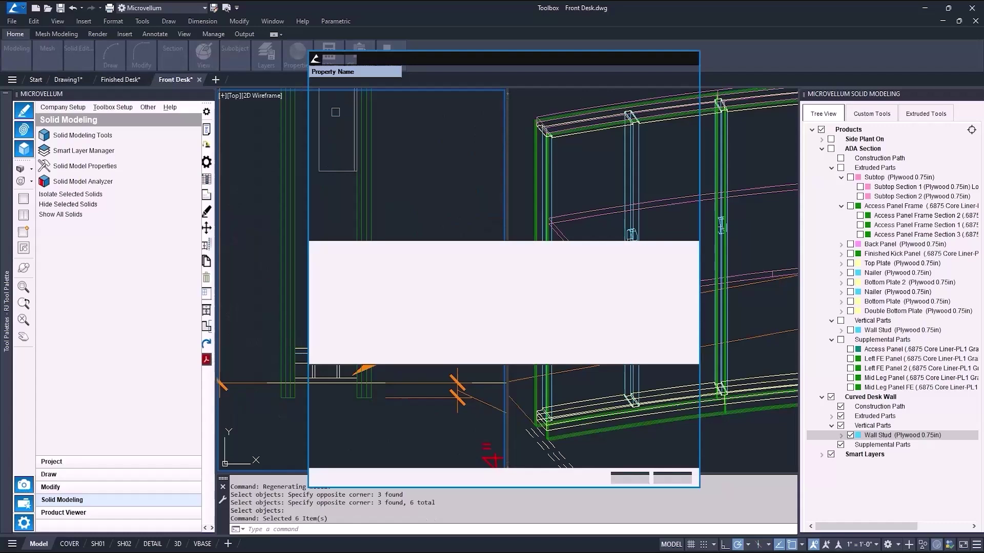
click(630, 478)
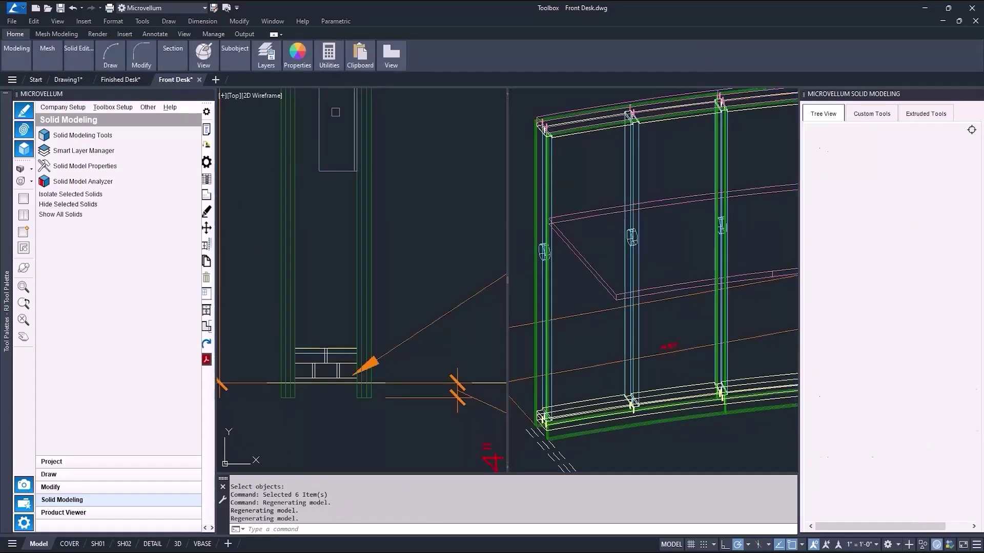
- Measure the width of a pre-drilled hole in the bottom plates
text(di)
key(Return)
click(342, 368)
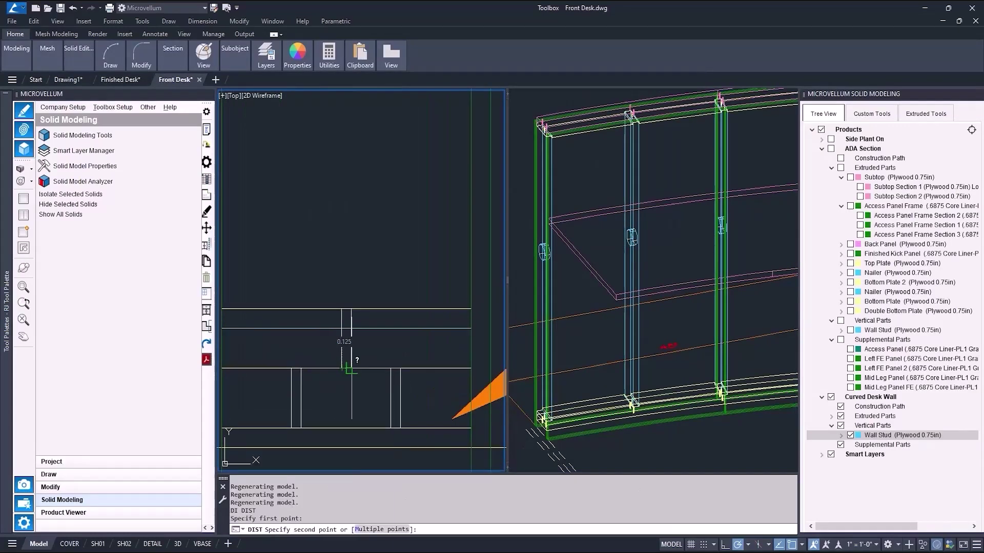
- Examine the vertical drills' diameters in the Sample IPP Toolfile Imperial tool file
click(404, 126)
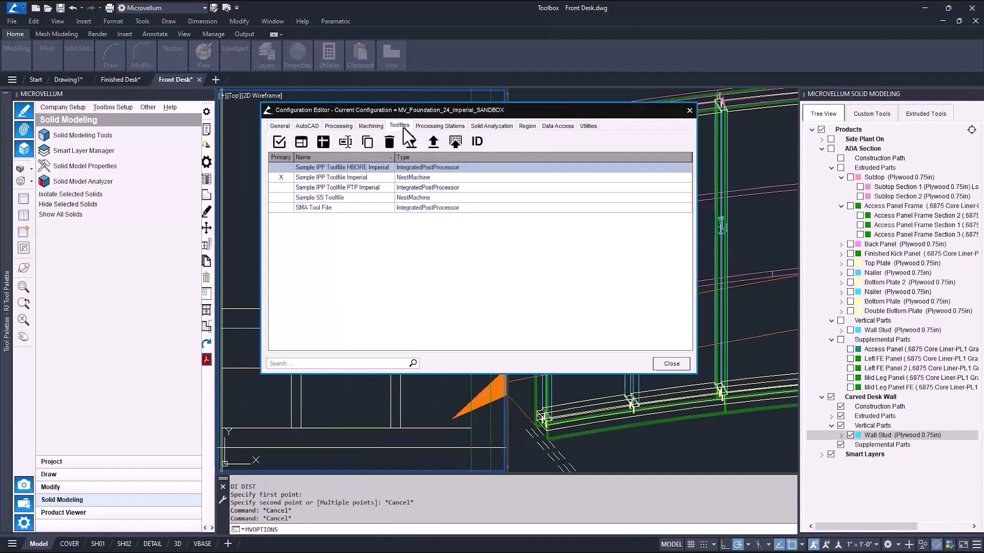
click(306, 178)
click(300, 149)
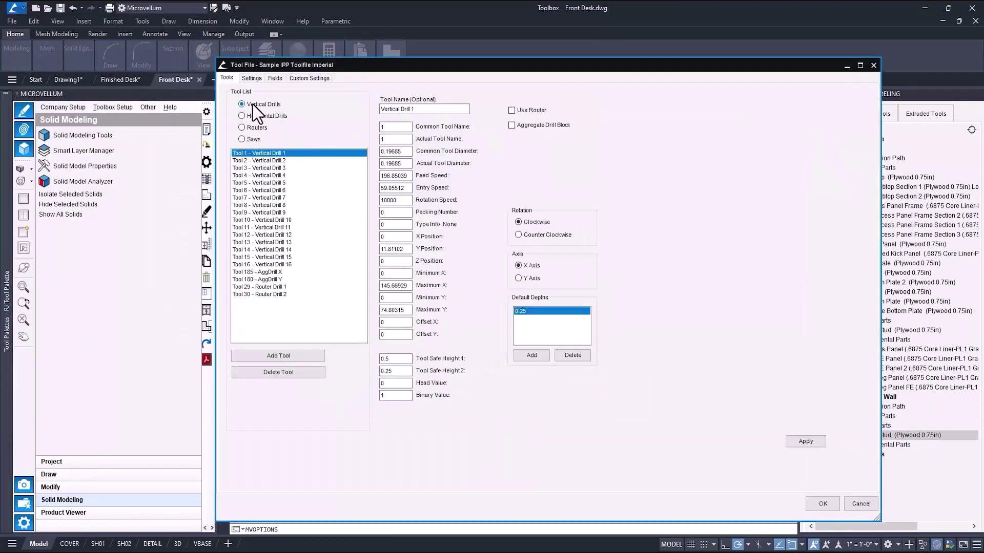
click(262, 161)
key(Down)
key(Down)
key(Down)
key(Down)
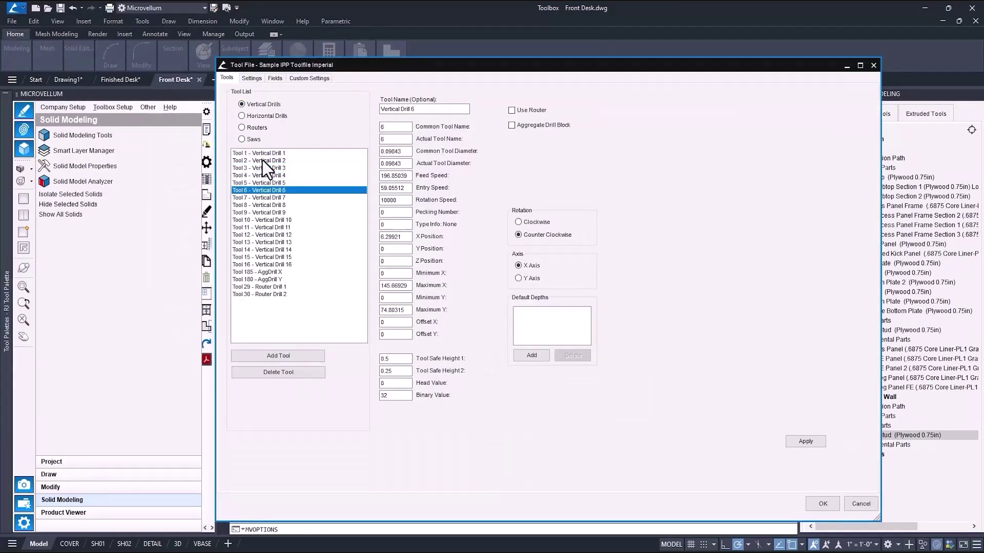
key(Down)
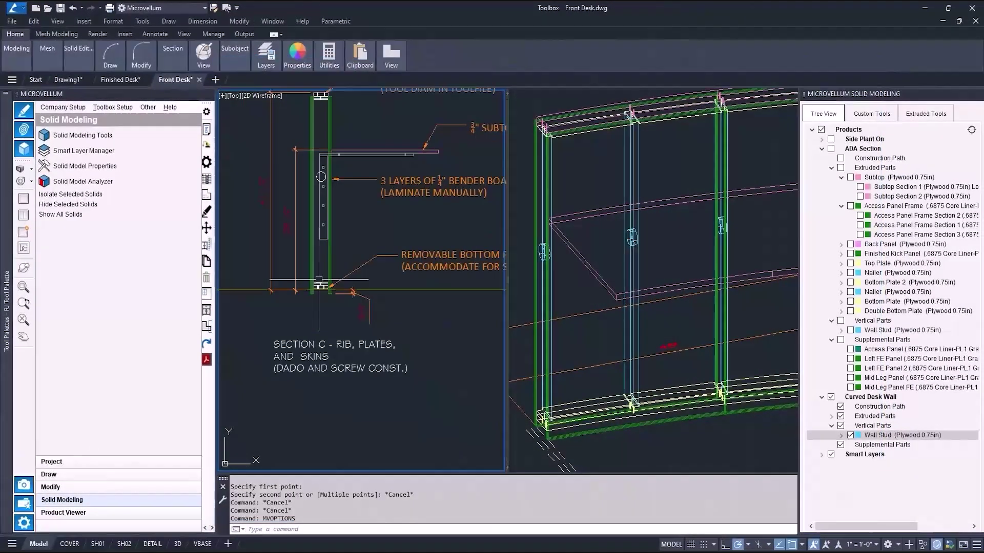
- Show the ADA Section product again and inspect where it meets the curved desk wall
middle_drag(351, 226, 306, 319)
scroll(564, 270, down, 4)
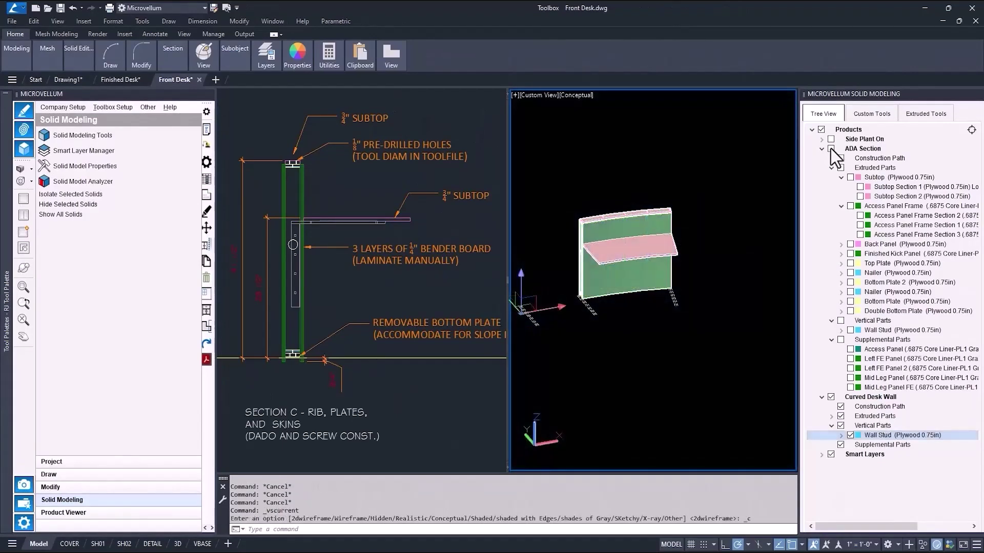
click(831, 149)
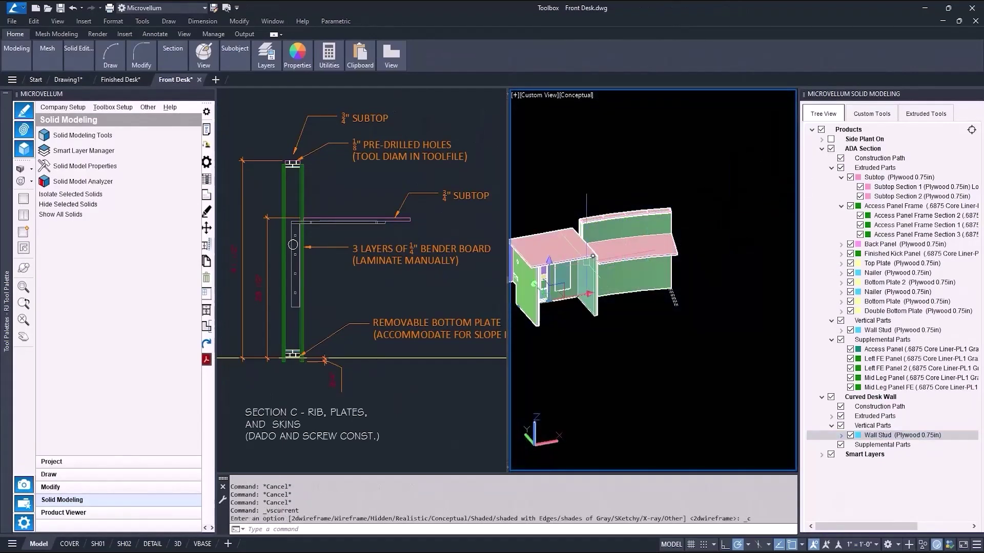
scroll(561, 247, up, 5)
shift+middle_drag(561, 247, 501, 304)
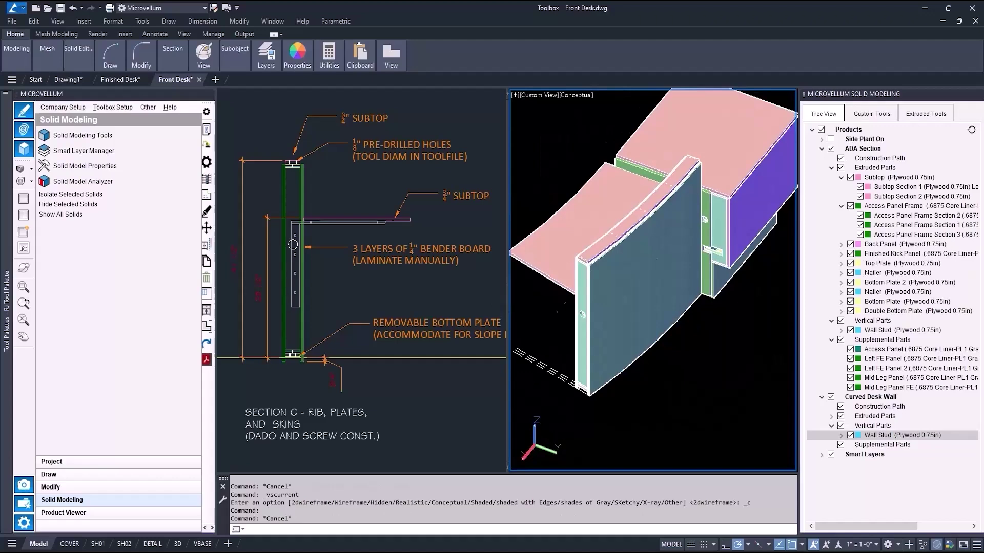
- Check the distance between the curved wall's bottom corner and the adjoining ADA section panel using a temporary linear dimension
scroll(716, 277, up, 6)
text(dli)
key(Return)
click(662, 376)
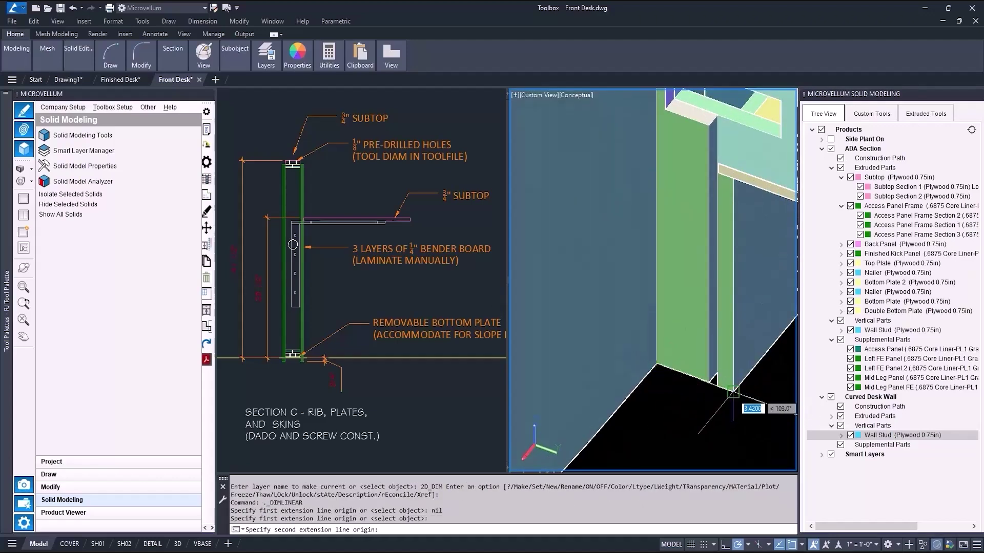
click(720, 393)
scroll(720, 391, down, 4)
scroll(701, 395, up, 4)
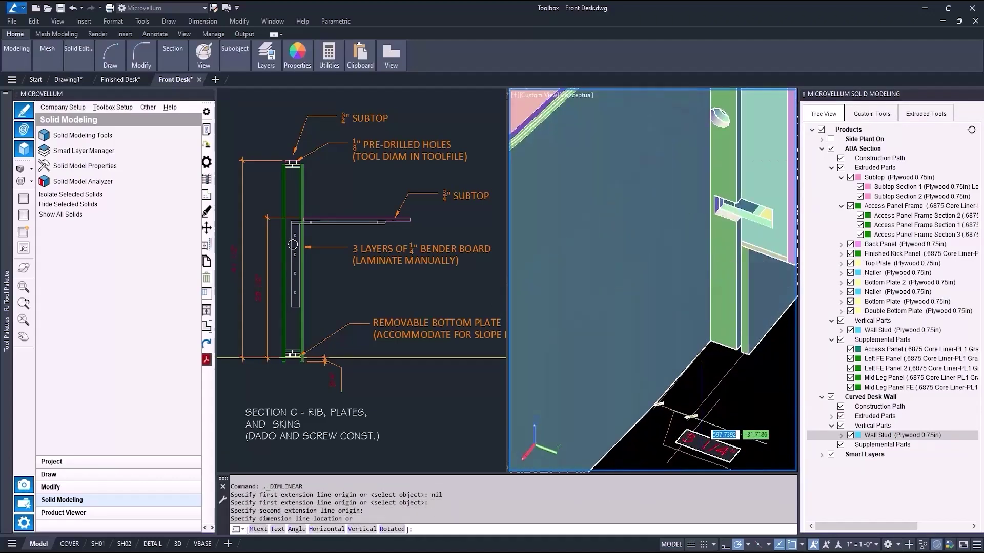
key(Escape)
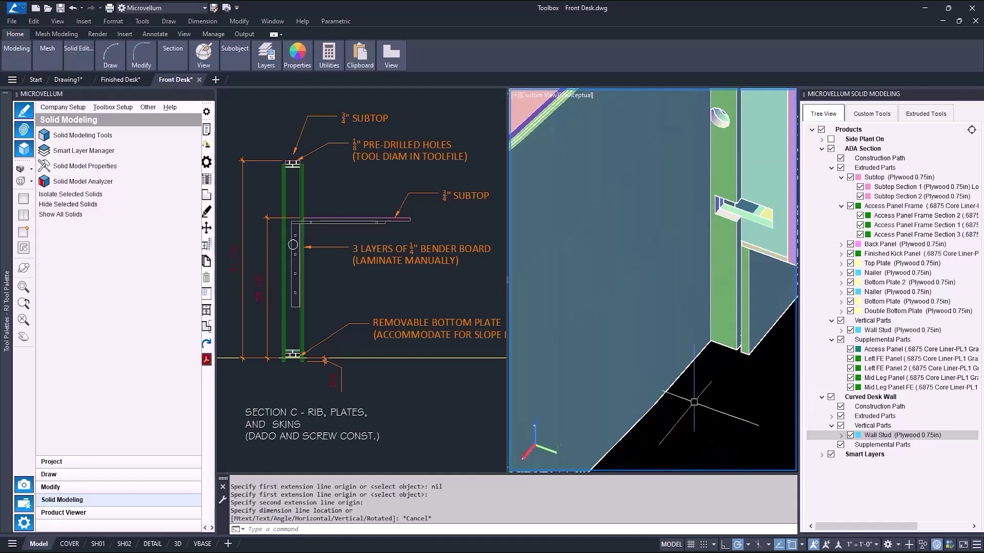
- Set the Curved Desk Wall product's horizontal base point offset to -3.25
right_click(849, 398)
click(868, 408)
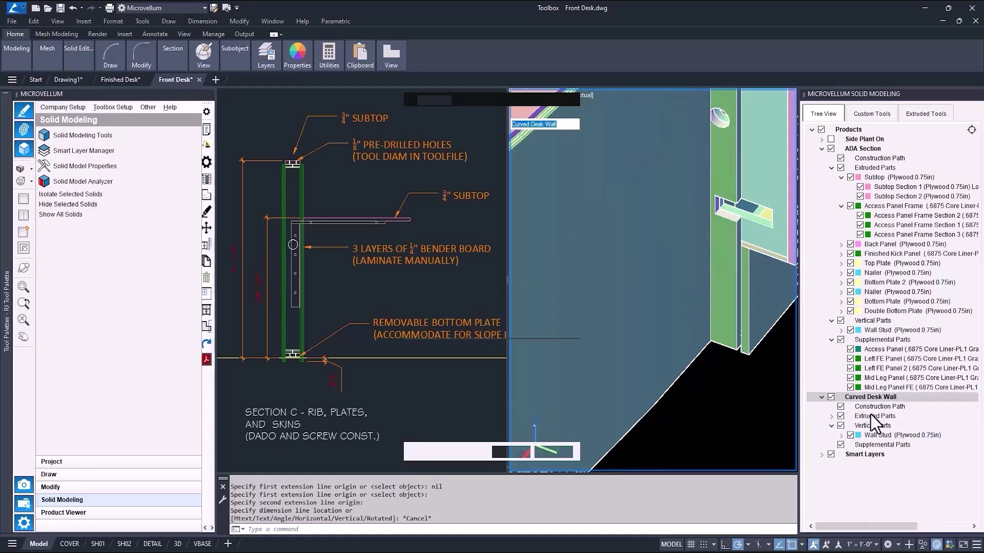
click(432, 119)
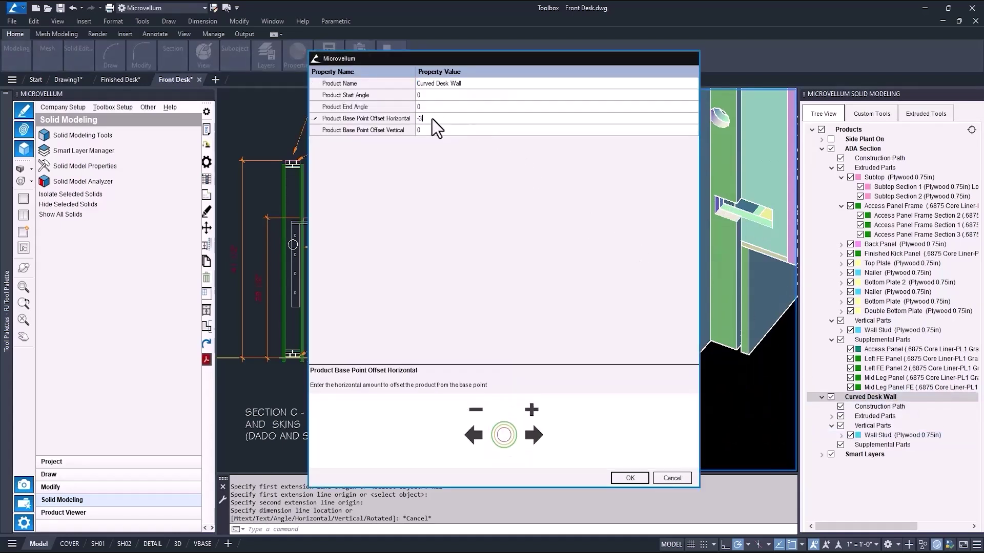
click(630, 478)
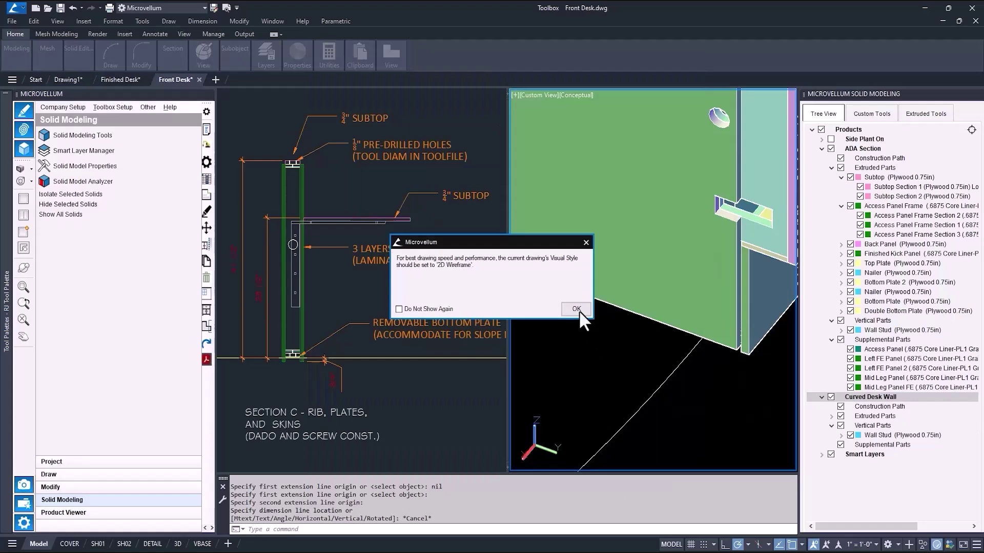
click(575, 308)
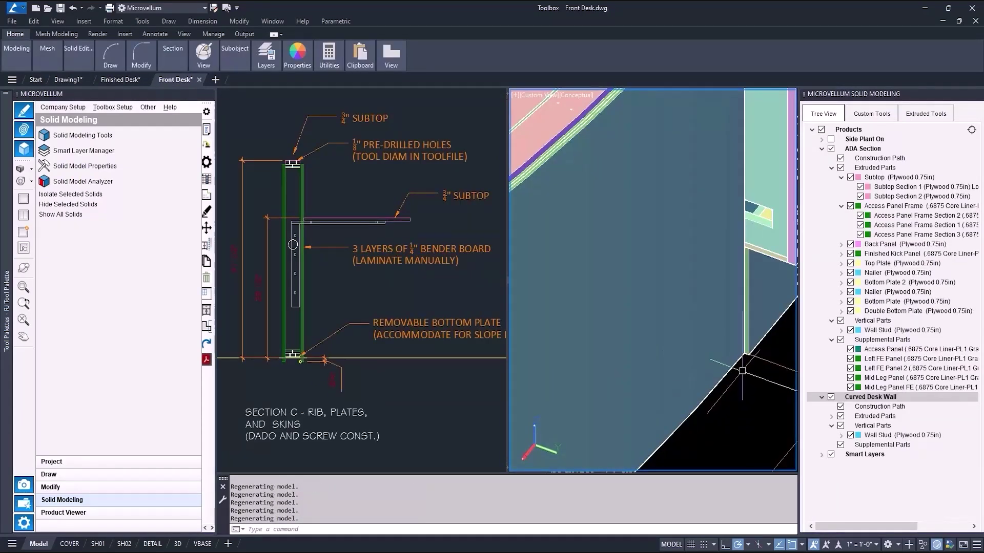
- Set the Curved Desk Wall product's vertical base point offset to -.75
shift+middle_drag(742, 371, 741, 345)
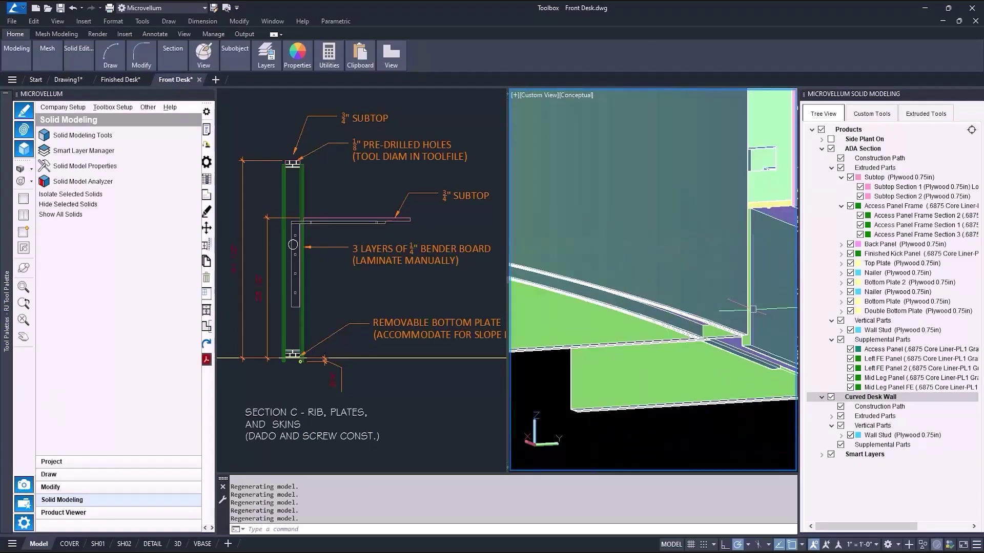
scroll(739, 346, up, 3)
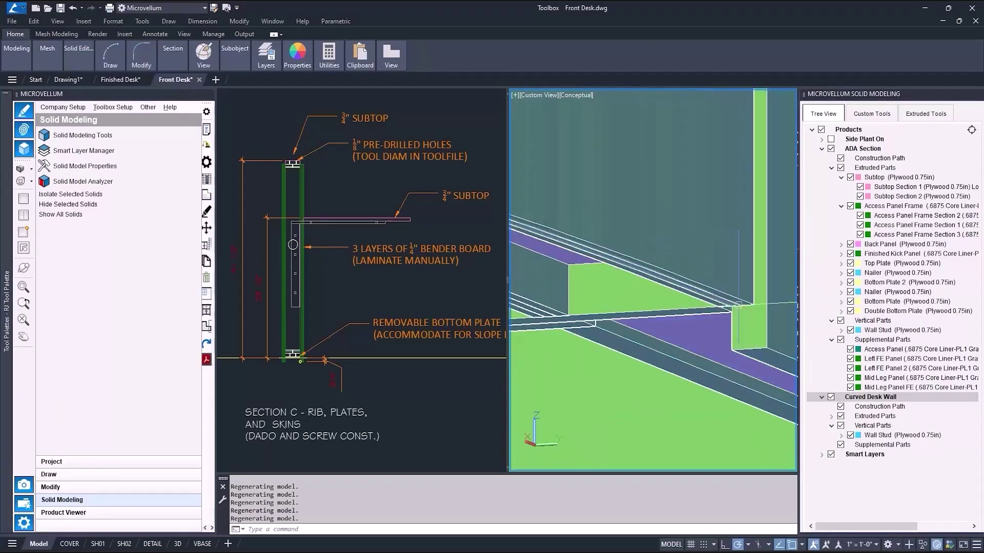
scroll(737, 285, down, 5)
right_click(864, 399)
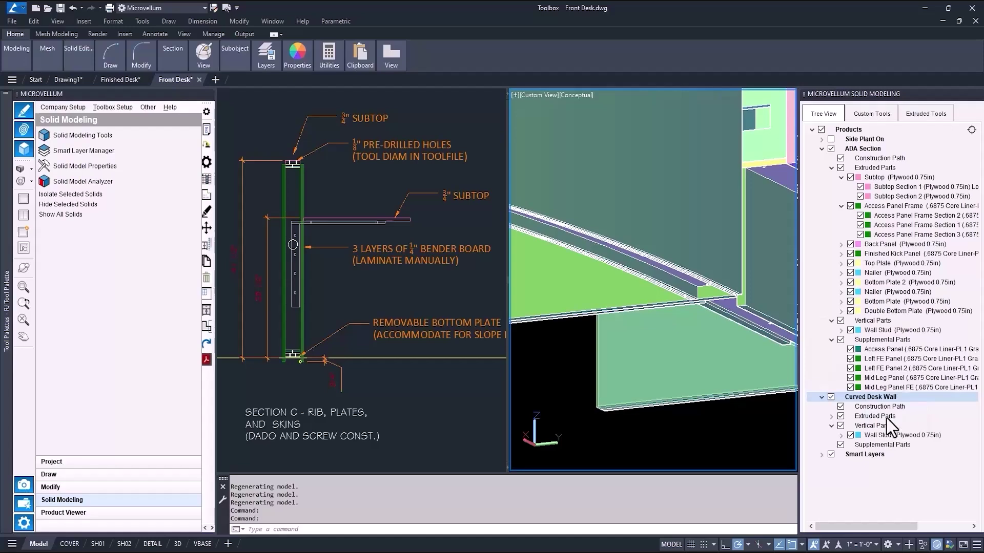
click(887, 418)
click(431, 131)
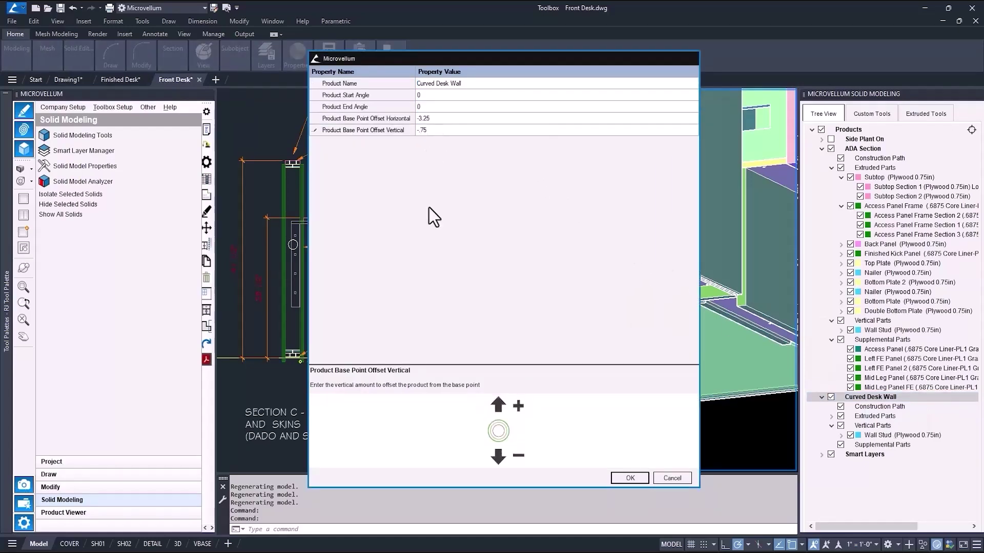
click(630, 478)
key(Return)
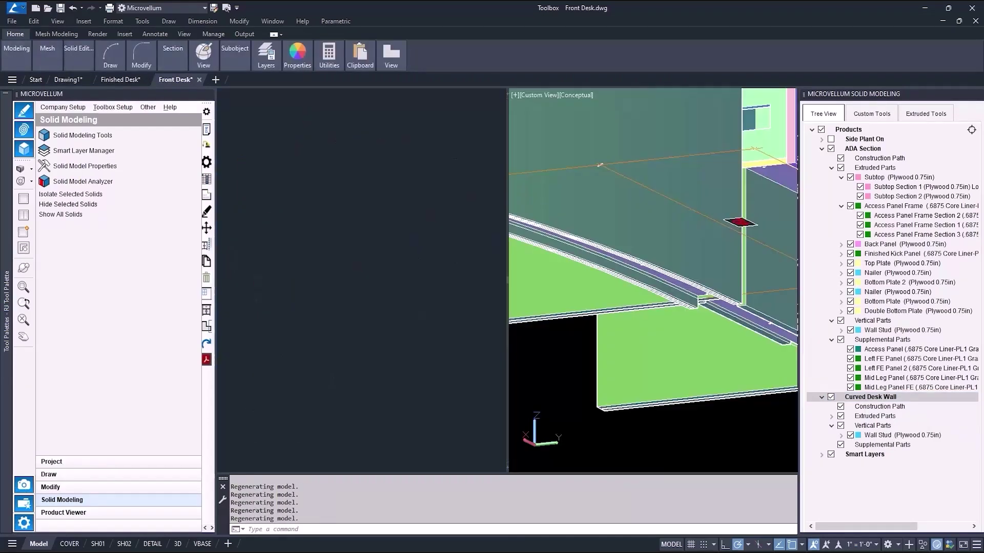
- Examine the bottom and top joints where the curved desk wall meets the ADA Section's leg panel and subtop
scroll(743, 307, up, 3)
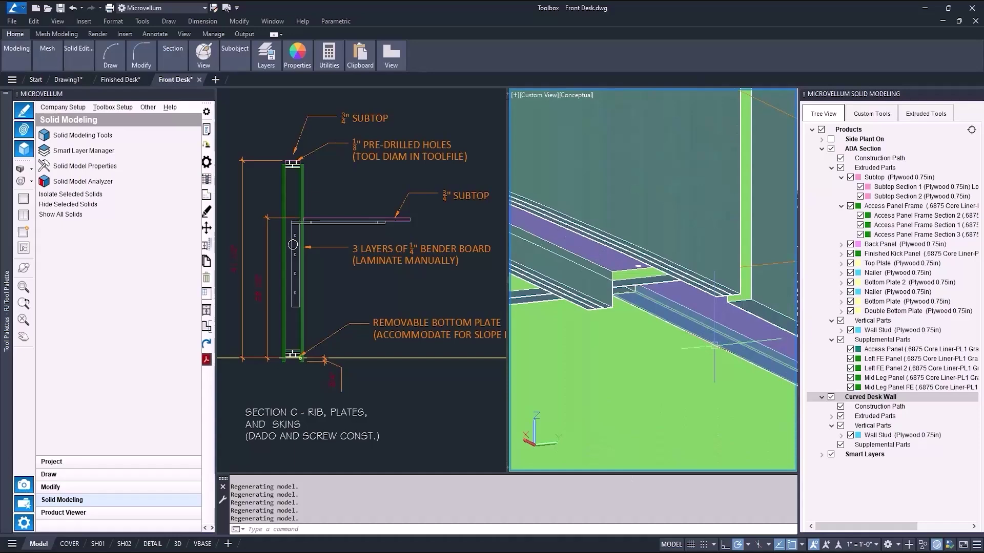
scroll(727, 346, down, 5)
shift+middle_drag(727, 347, 653, 382)
scroll(676, 296, up, 5)
scroll(676, 303, up, 5)
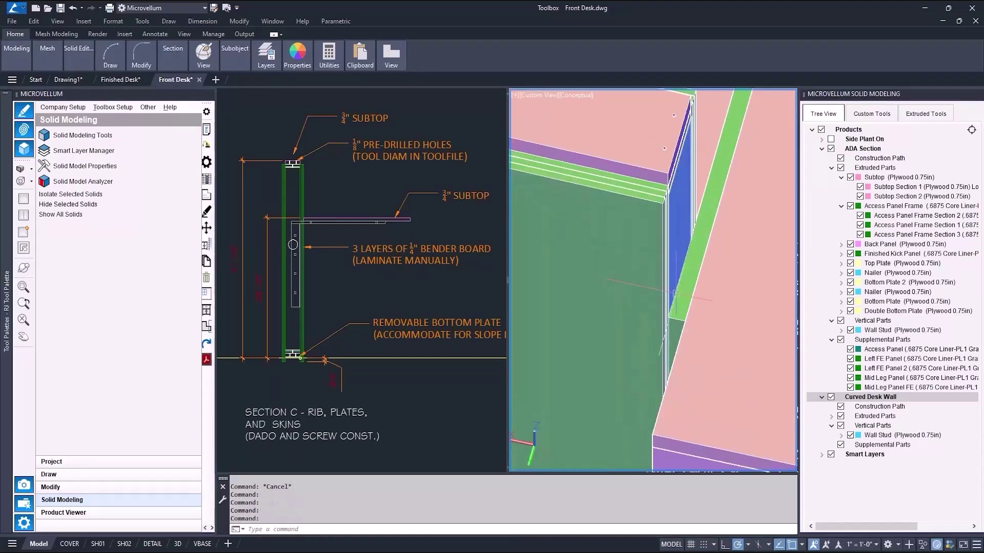
scroll(677, 307, down, 3)
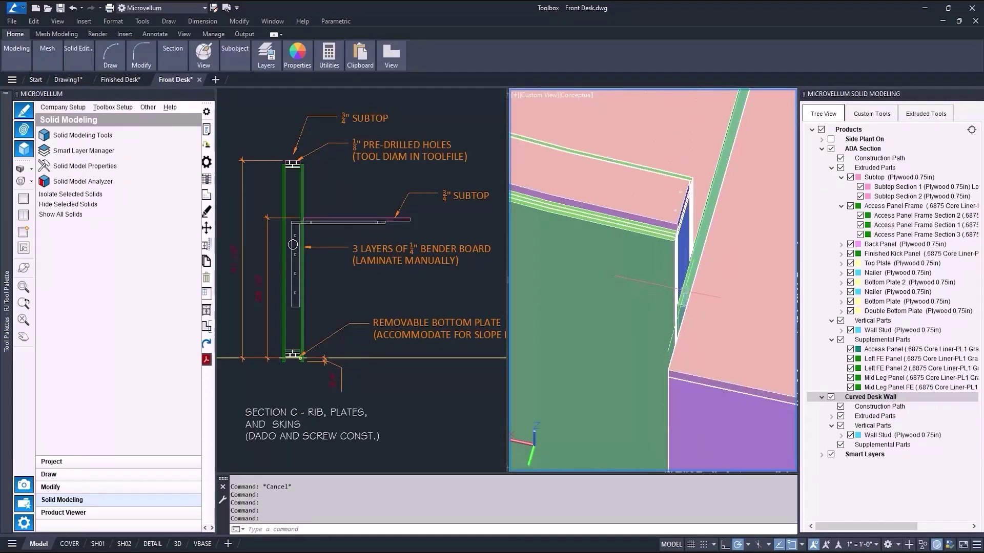
scroll(661, 366, down, 1)
shift+middle_drag(660, 370, 714, 333)
- Hide the Curved Desk Wall product and remove Mid Leg Panel FE from the ADA Section's supplemental parts
click(830, 397)
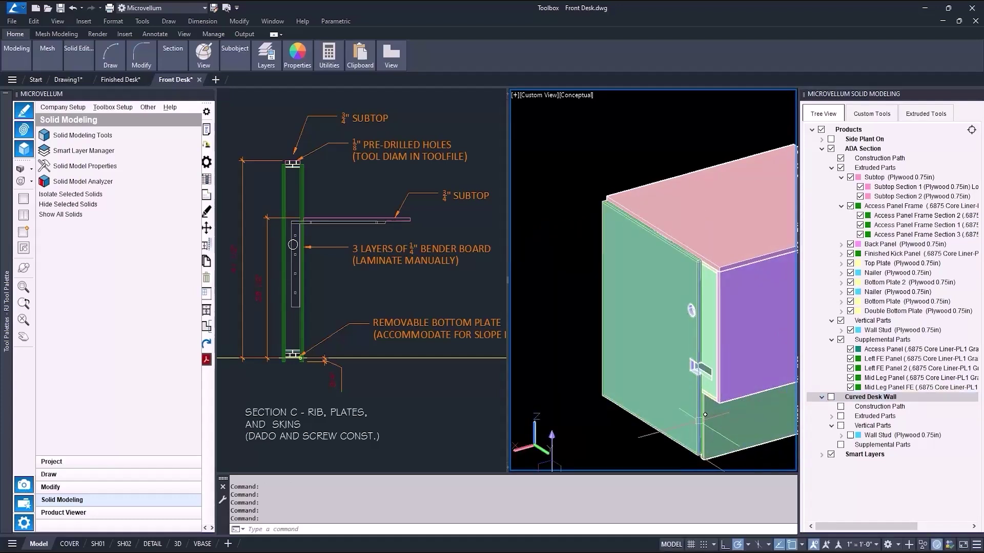
click(877, 387)
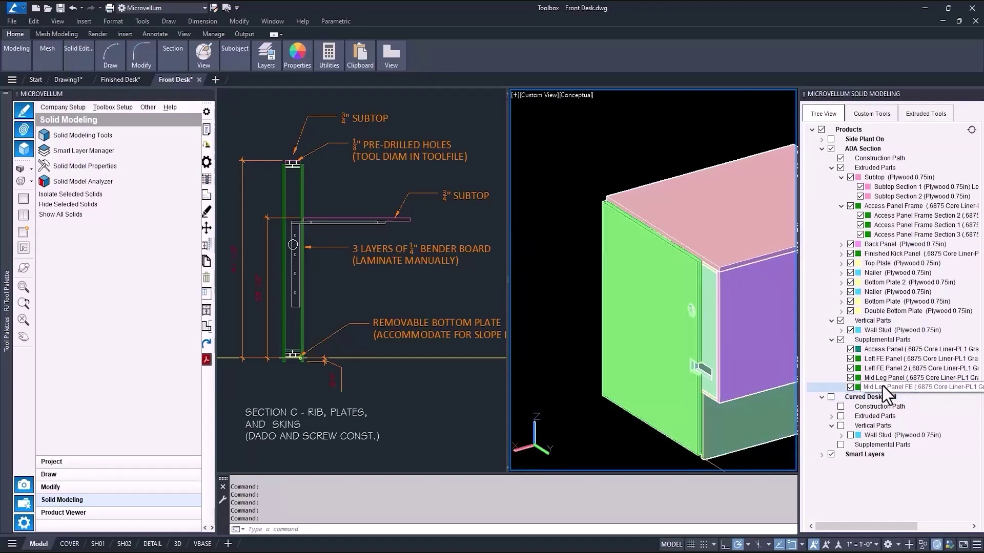
right_click(882, 387)
click(904, 404)
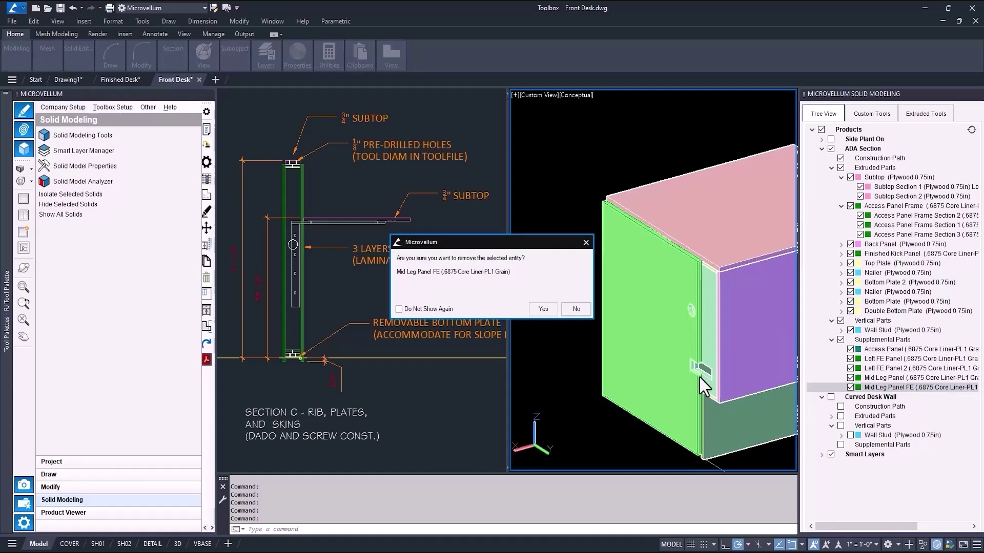
click(542, 308)
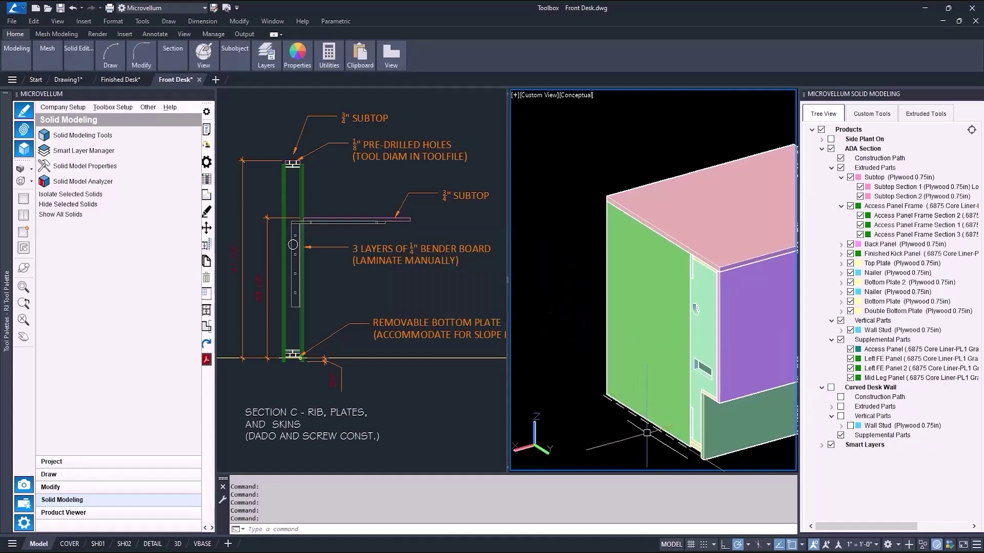
- Add a copy of the mid leg panel solid to the ADA Section's supplemental parts as Mid Leg Panel FE in .6875 Core Liner-PL1 Grain
right_click(868, 339)
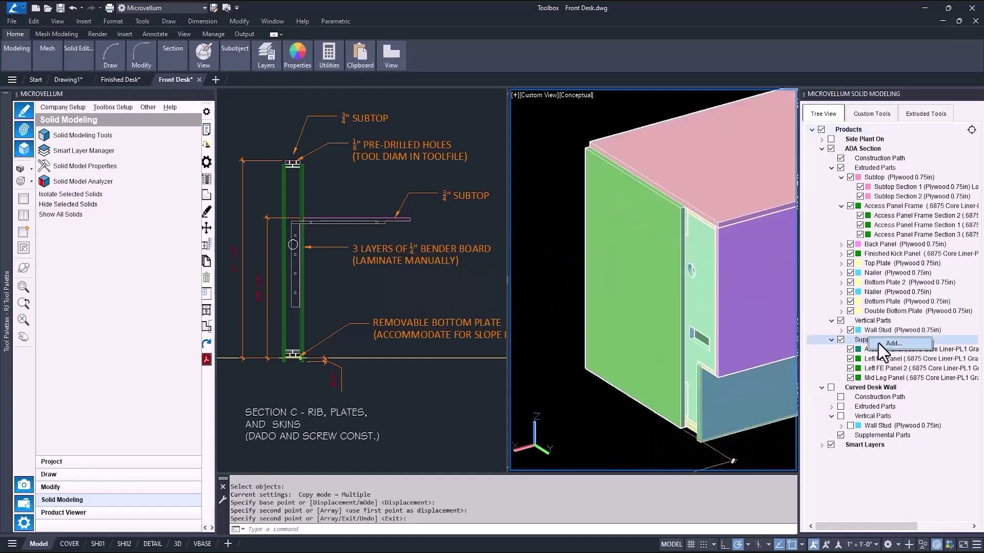
click(893, 343)
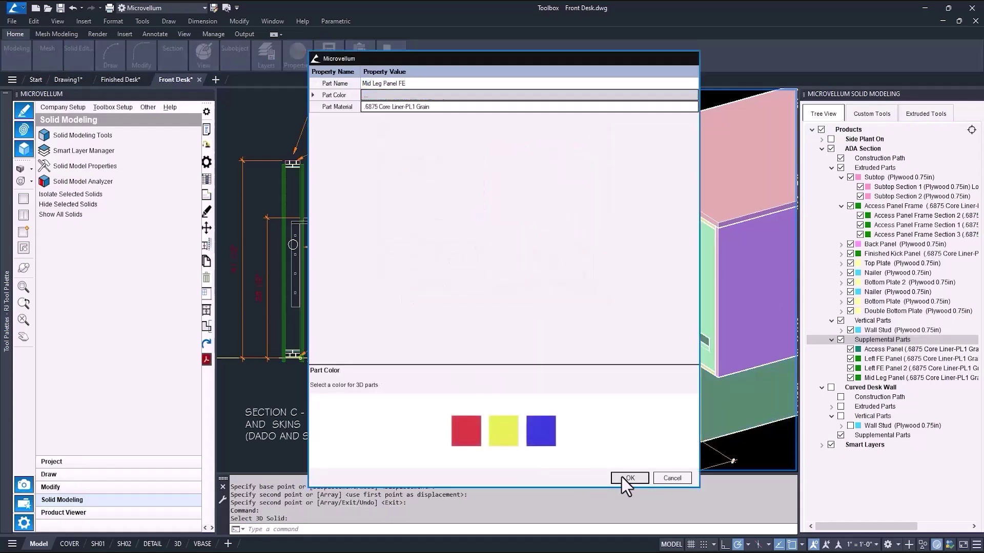
click(629, 477)
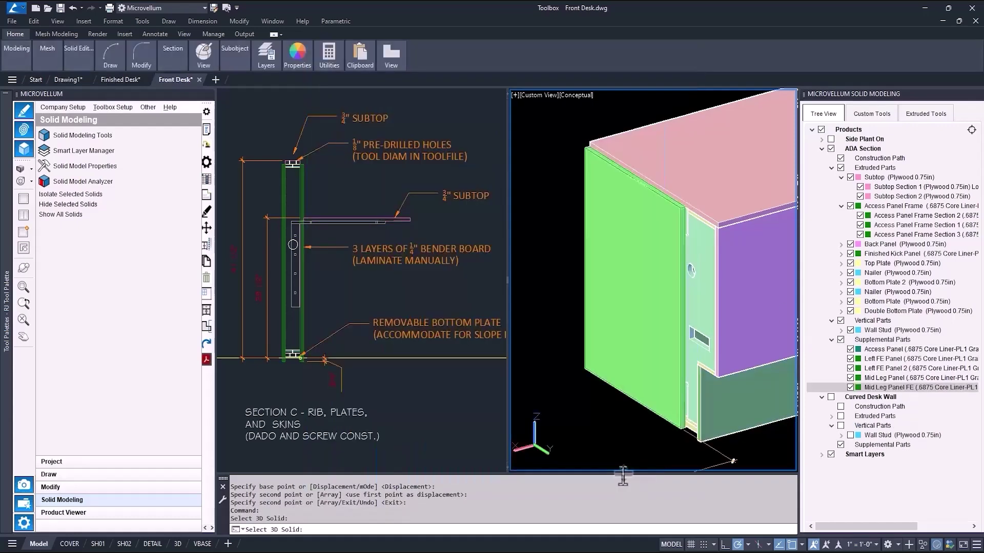
- Hide the parts of the ADA Section and Curved Desk Wall in the top view, leaving only the construction paths
click(830, 398)
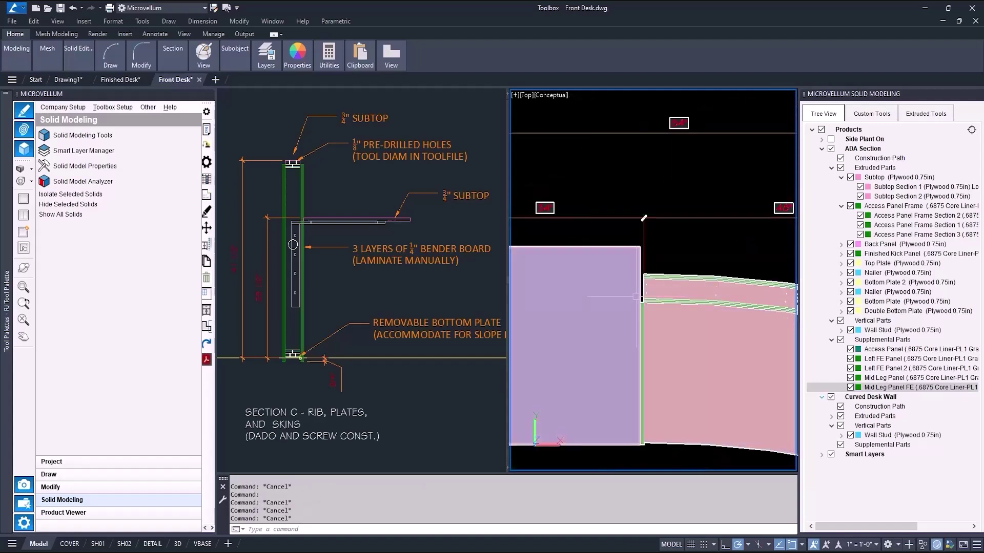
click(831, 149)
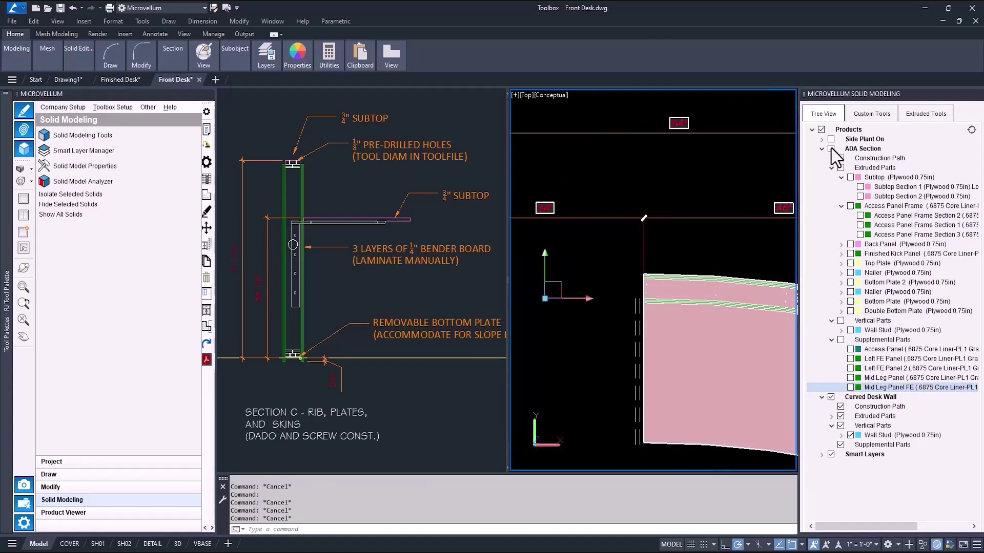
click(831, 397)
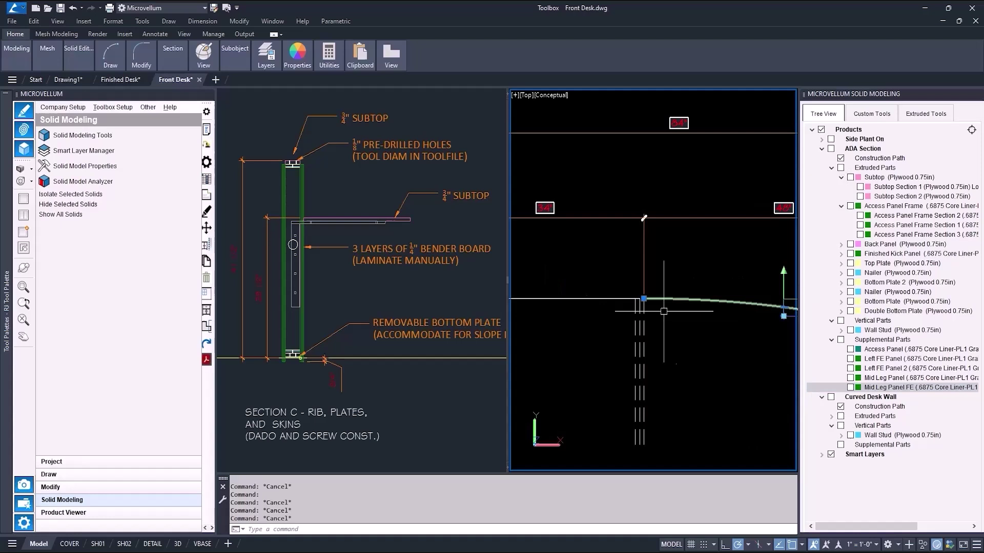
- Move the curved wall's construction path by its start point horizontally to the middle dashed panel line, towards the ADA Section's path
scroll(640, 296, up, 3)
text(m)
key(Return)
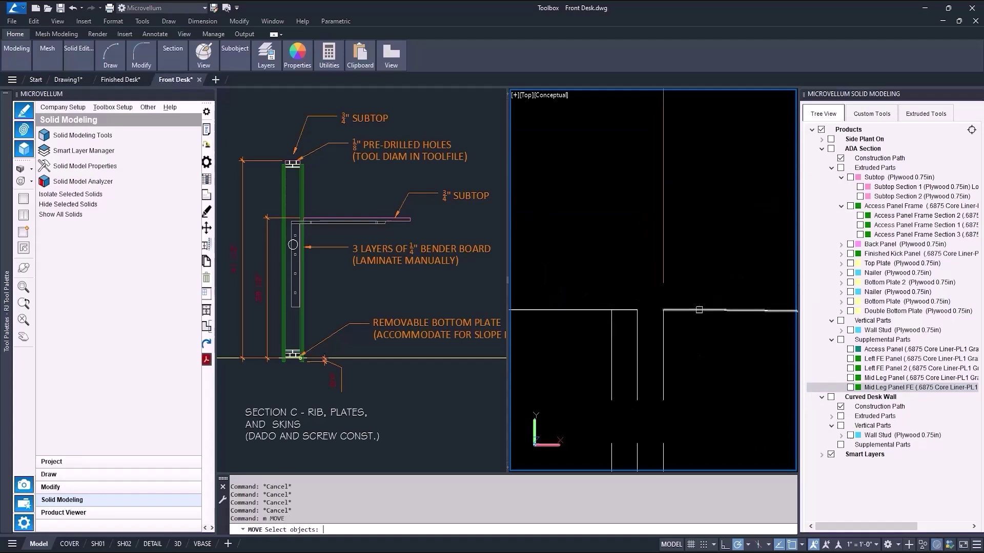
key(Return)
click(663, 309)
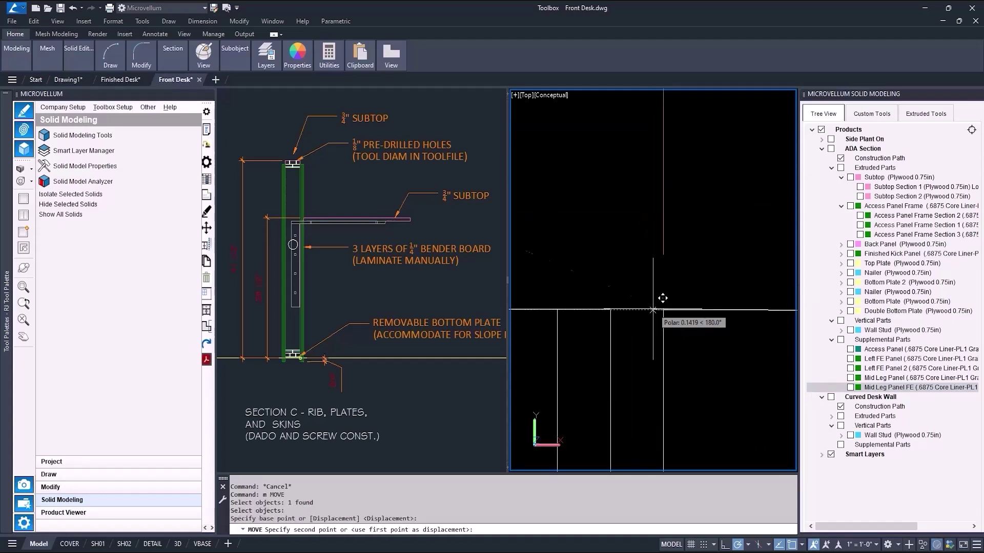
click(610, 309)
click(539, 317)
click(576, 310)
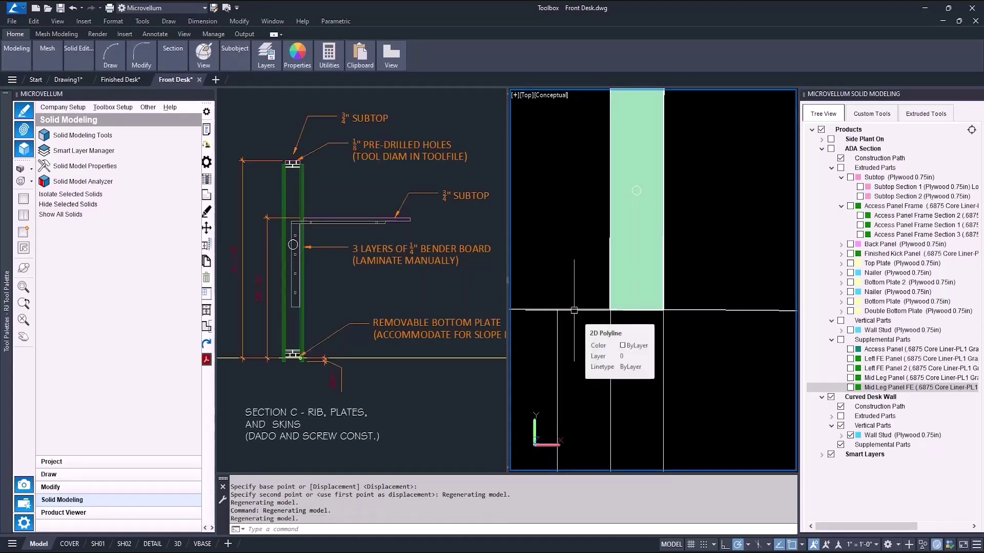
- Show the ADA Section and Curved Desk Wall parts again in the X-Ray visual style
scroll(597, 293, down, 6)
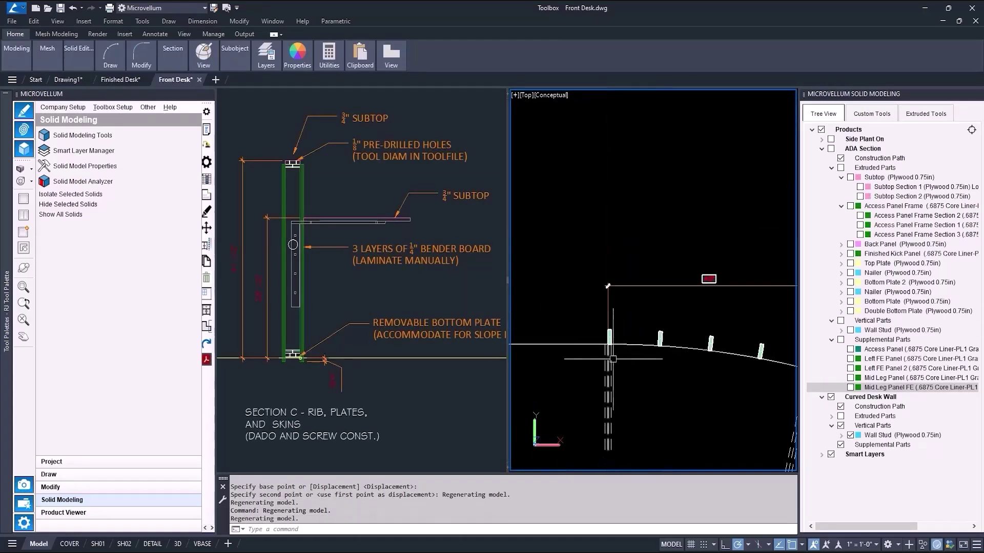
click(831, 149)
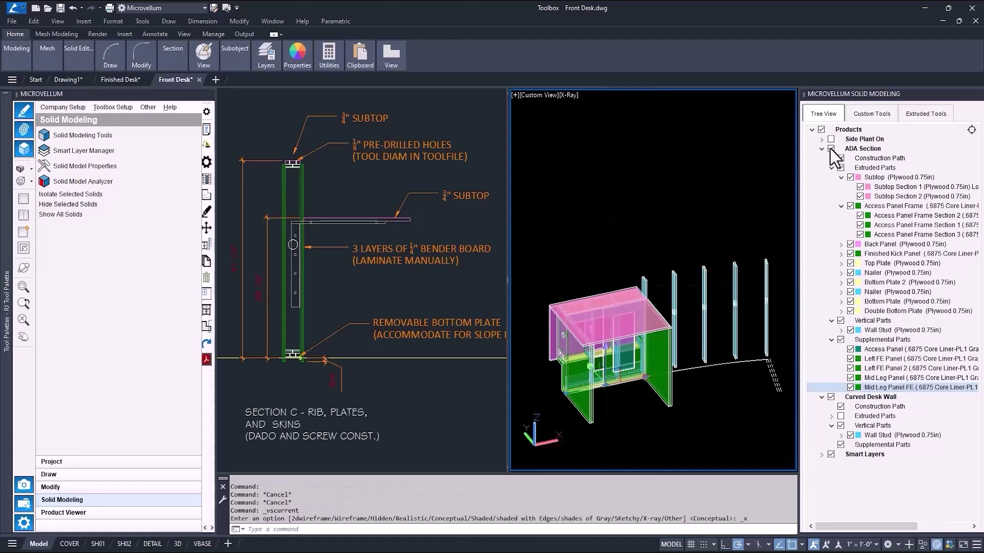
click(832, 396)
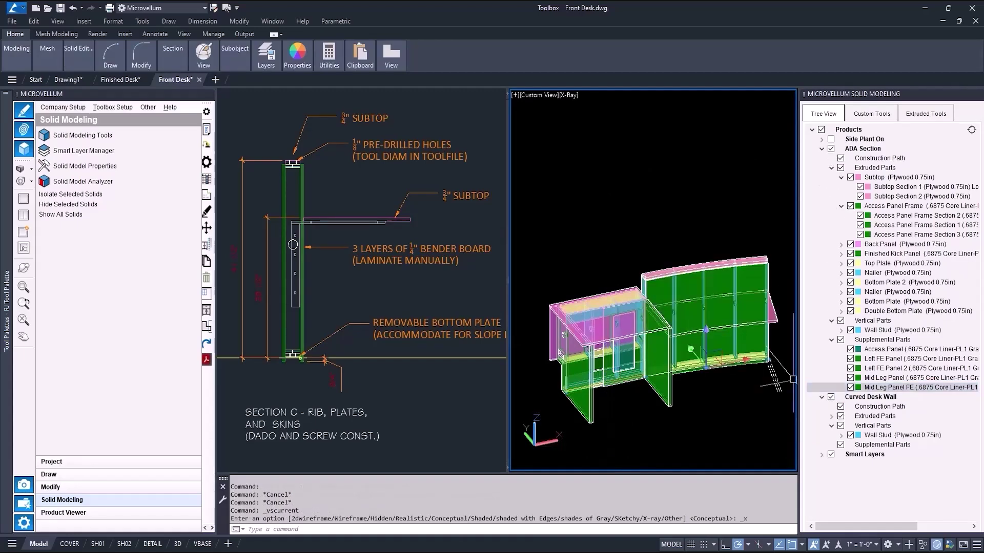
- Switch to the Finished Desk drawing and measure the edge of the ADA subtop's notch beside the curved wall
key(ctrl+Tab)
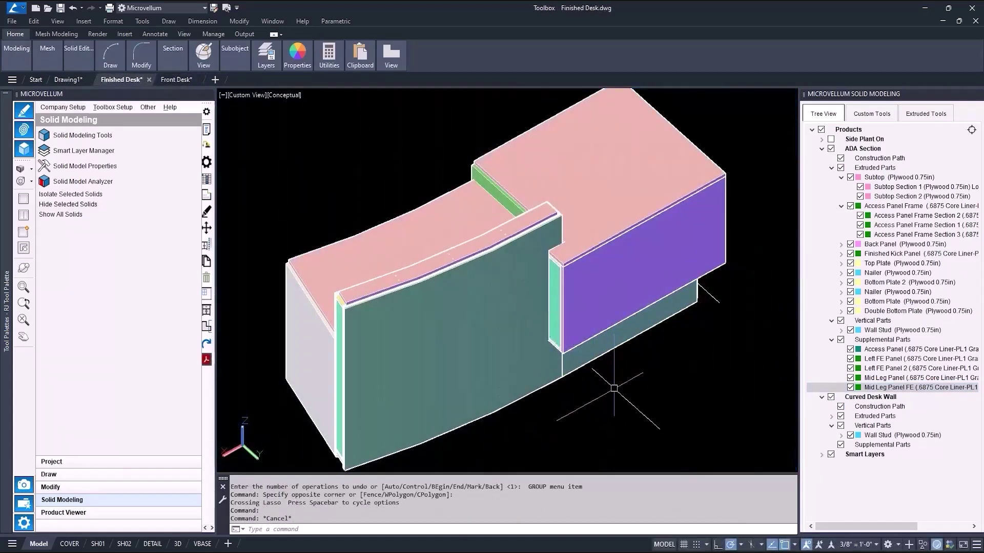
scroll(555, 260, up, 6)
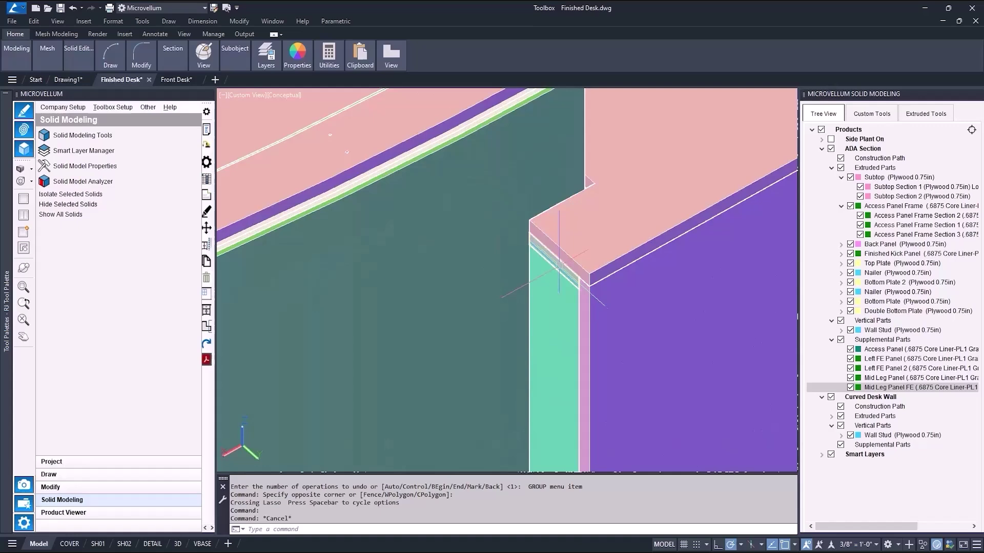
text(di)
key(Return)
click(582, 194)
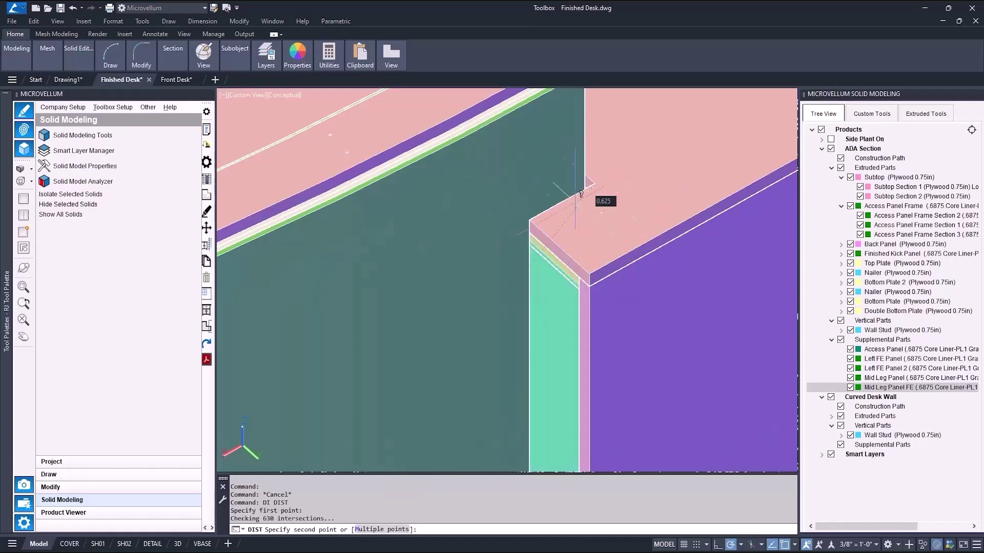
click(529, 220)
- Return to the Front Desk drawing and hide the ADA Section's Subtop and Back Panel
key(ctrl+Tab)
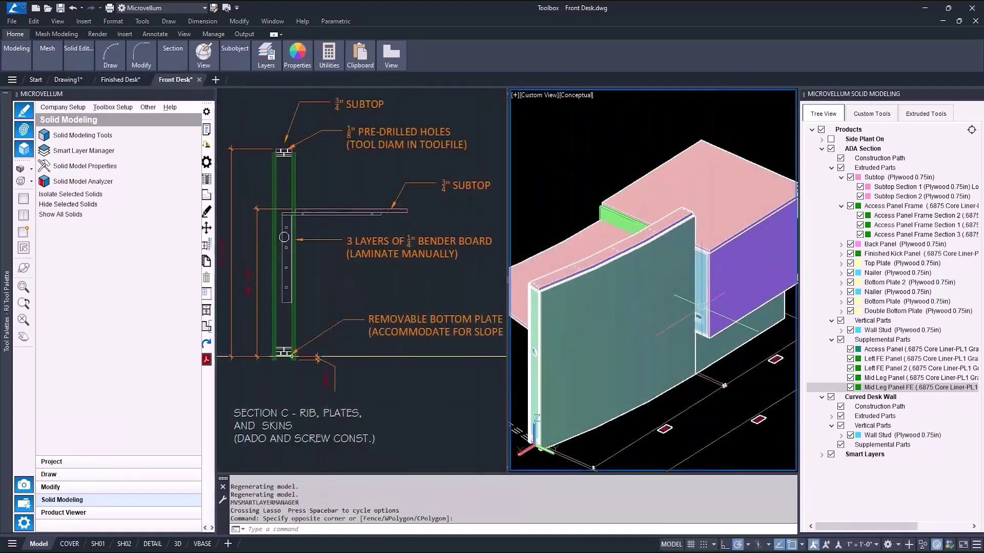
scroll(700, 307, up, 4)
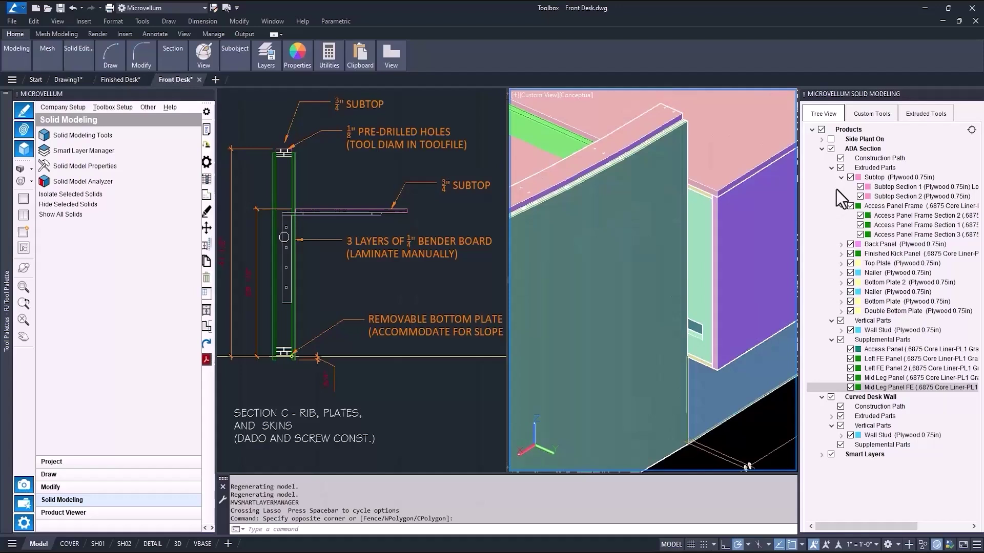
click(849, 178)
click(850, 245)
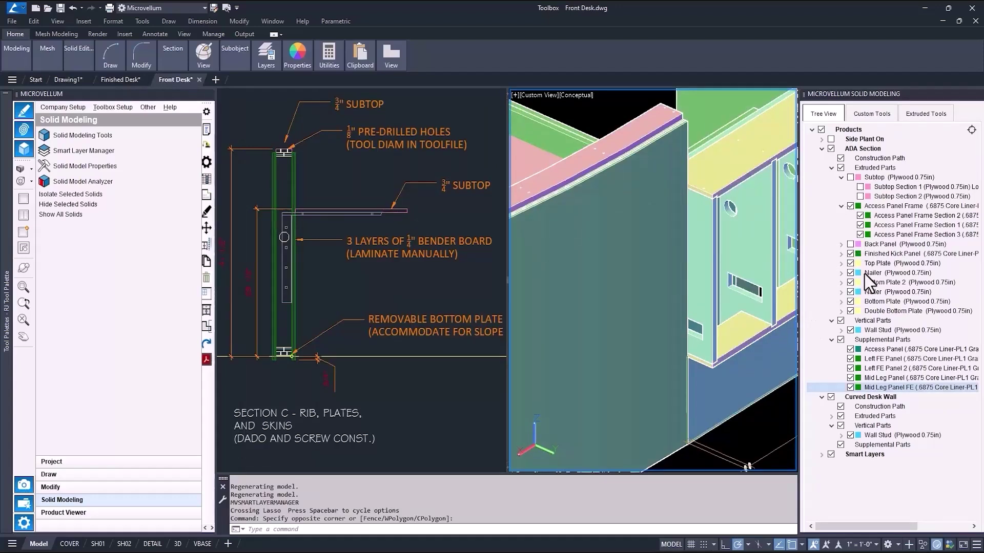
- Set the Extrusion Start Offset of the ADA Section's Top Plate to -4
click(877, 263)
double_click(877, 263)
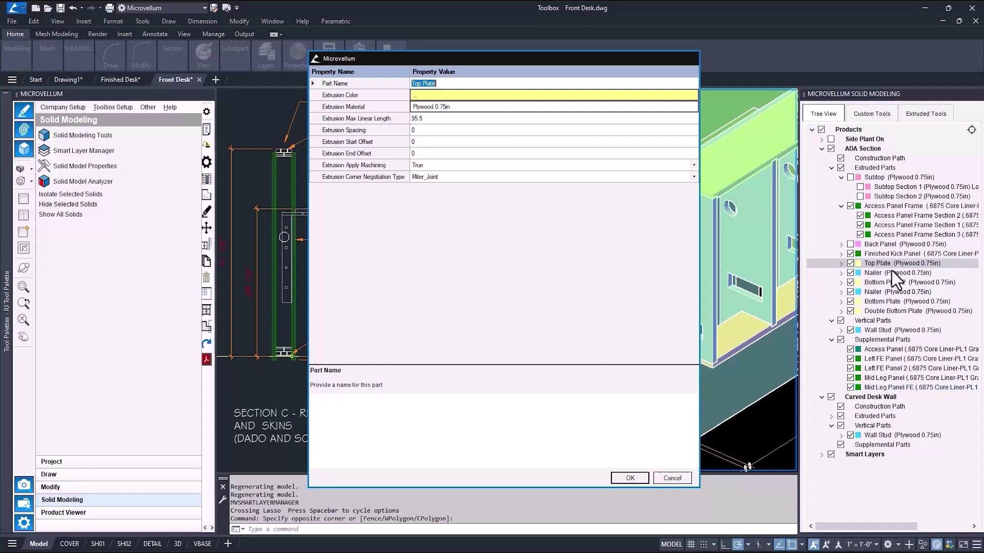
click(428, 142)
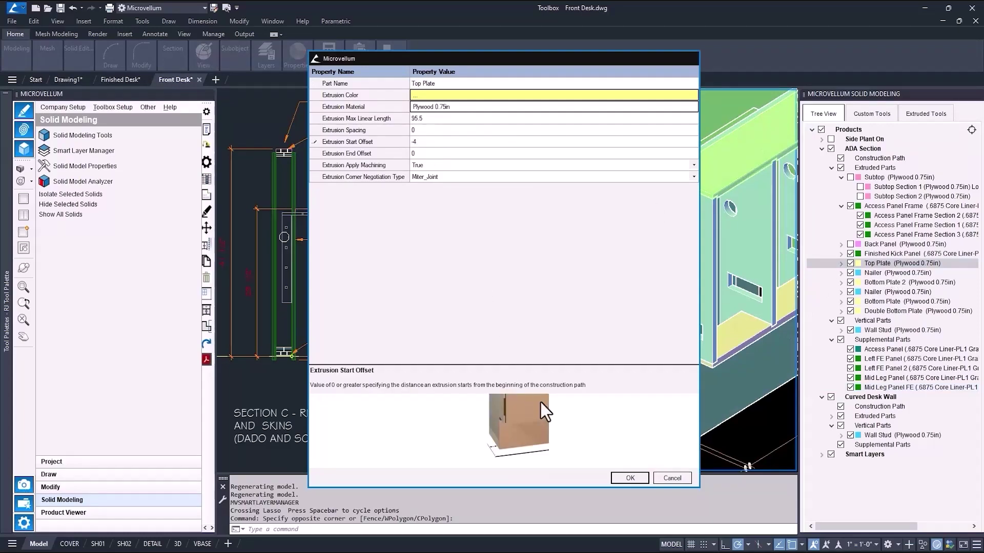
click(625, 479)
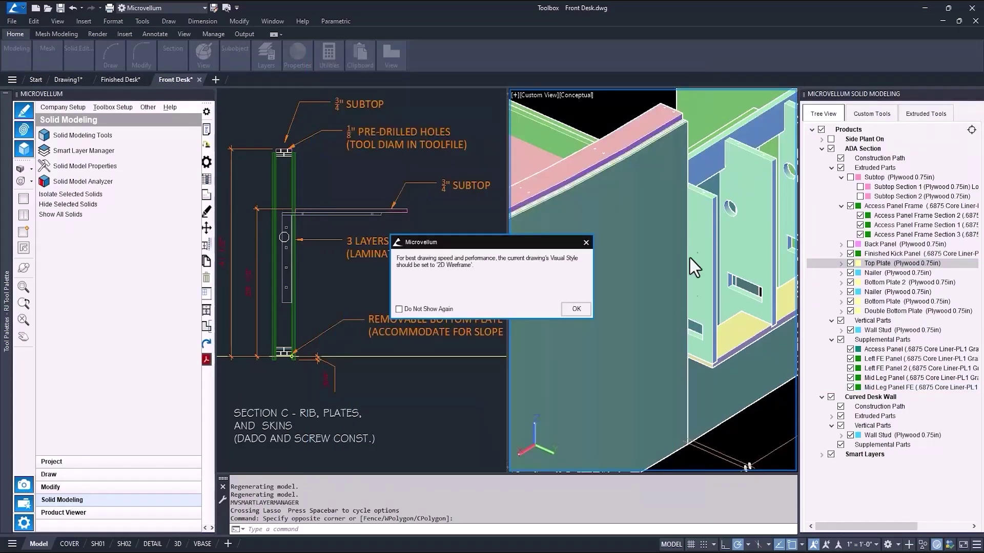
click(575, 308)
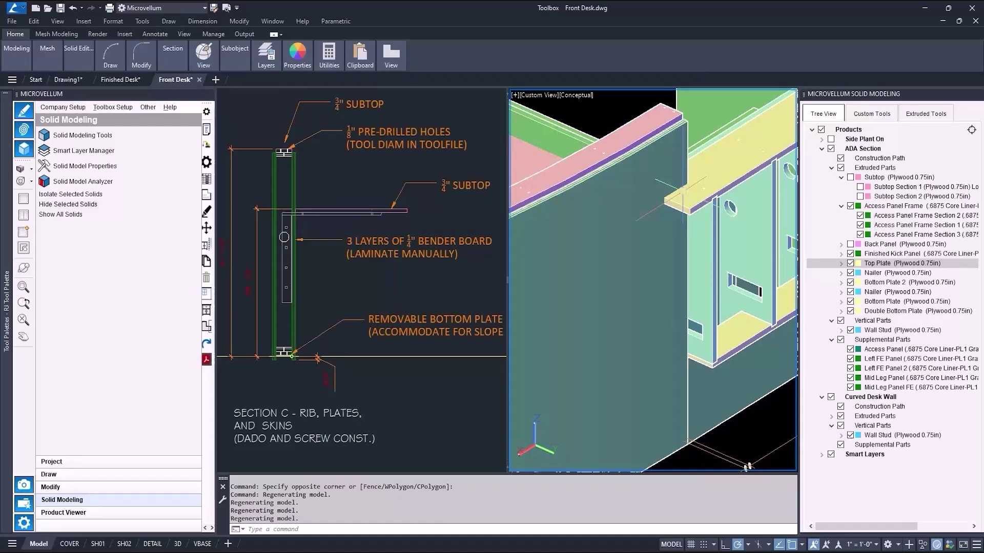
- Change Bottom Plate 2's start offset so it extends beyond the end stud like the Top Plate
double_click(882, 282)
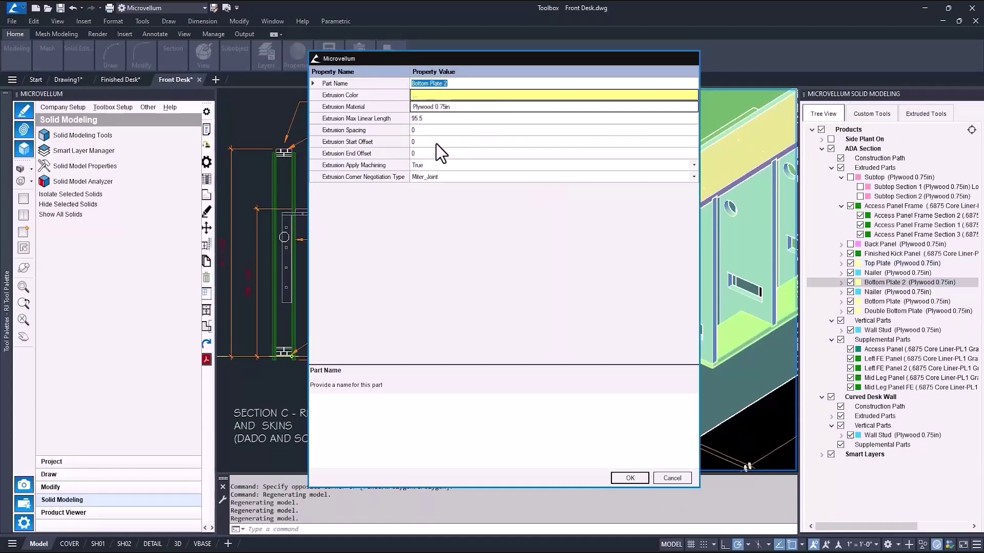
click(620, 478)
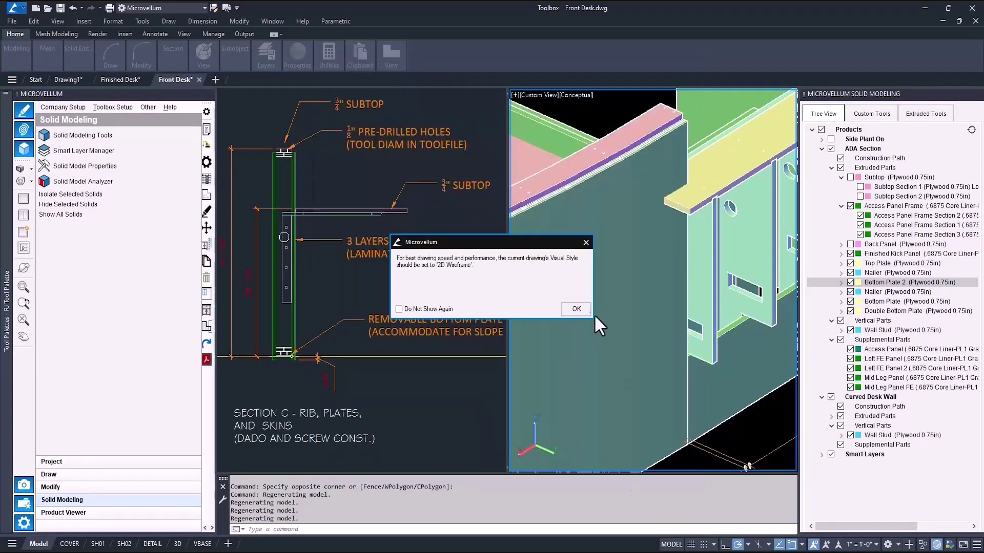
click(579, 309)
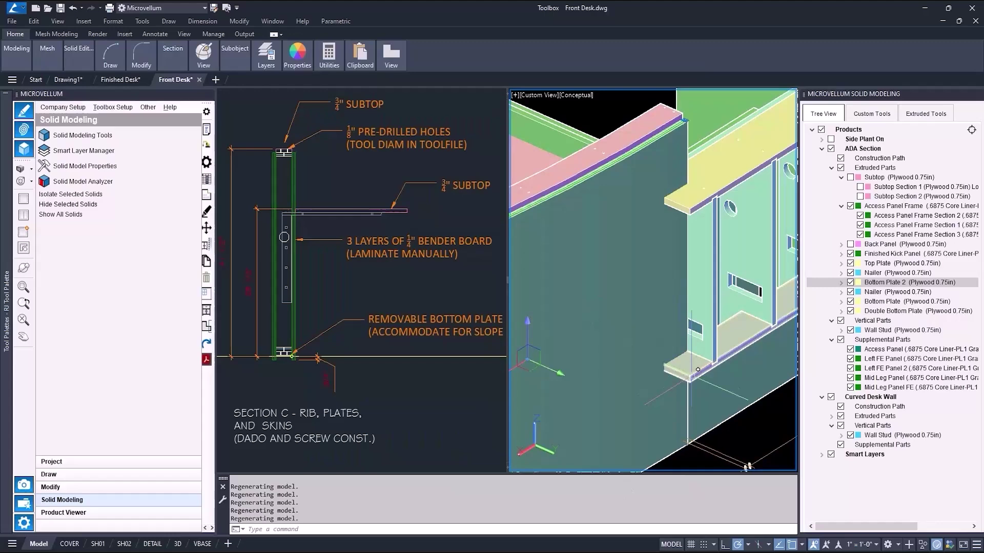
- Draw a 4 by 3.25 rectangle on the top face of Bottom Plate 2's extended end, starting from its outer corner
key(Escape)
click(691, 378)
click(696, 207)
shift+middle_drag(717, 231, 717, 231)
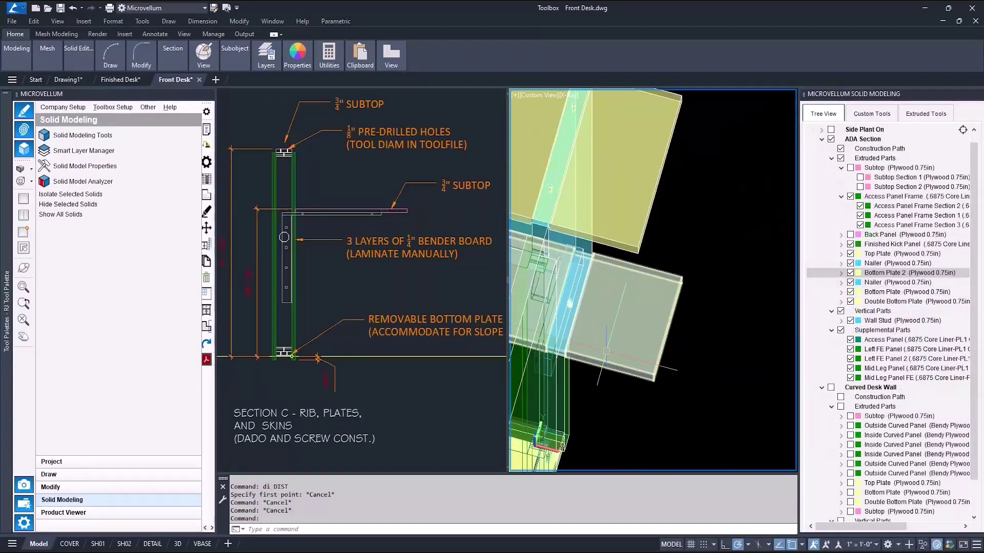
scroll(606, 352, up, 2)
text(REC)
key(Return)
click(713, 245)
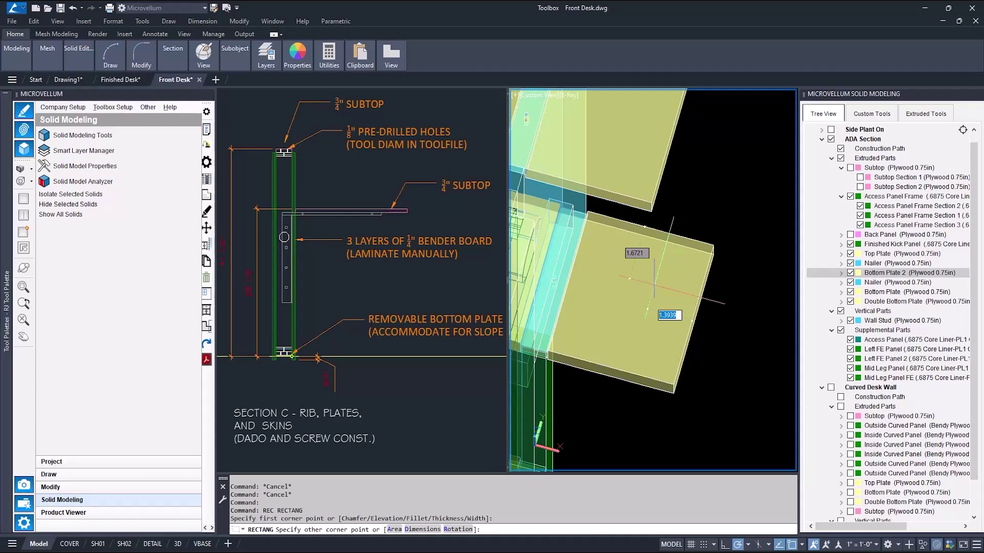
text(4)
key(Tab)
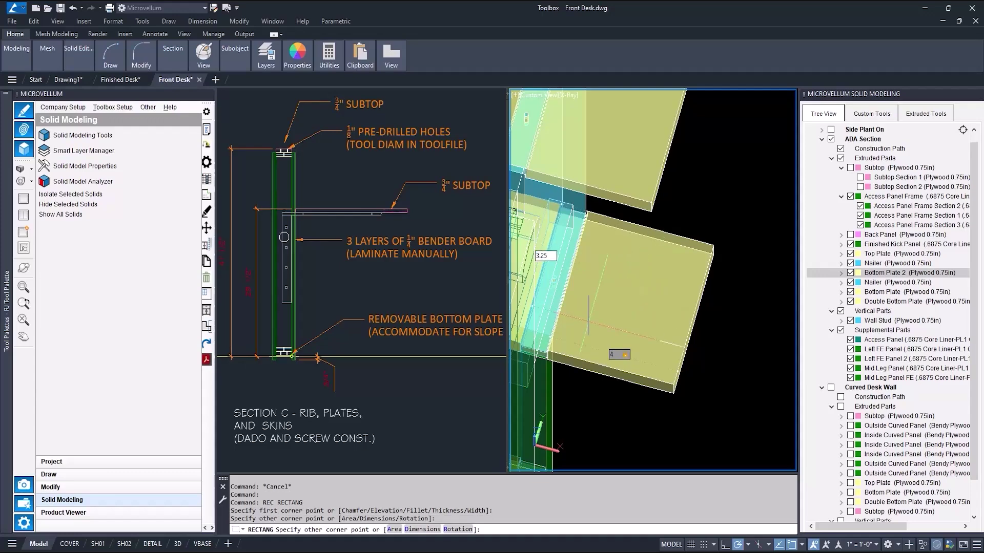
text(3.25)
key(Return)
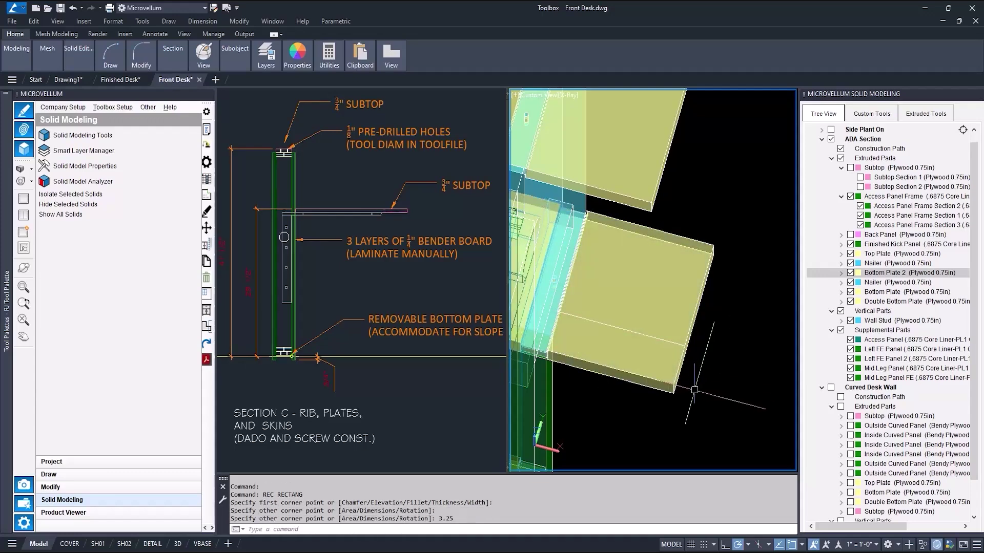
- Press-pull the narrow strip beside the rectangle down through Bottom Plate 2 to notch its extended end
shift+middle_drag(695, 390, 622, 318)
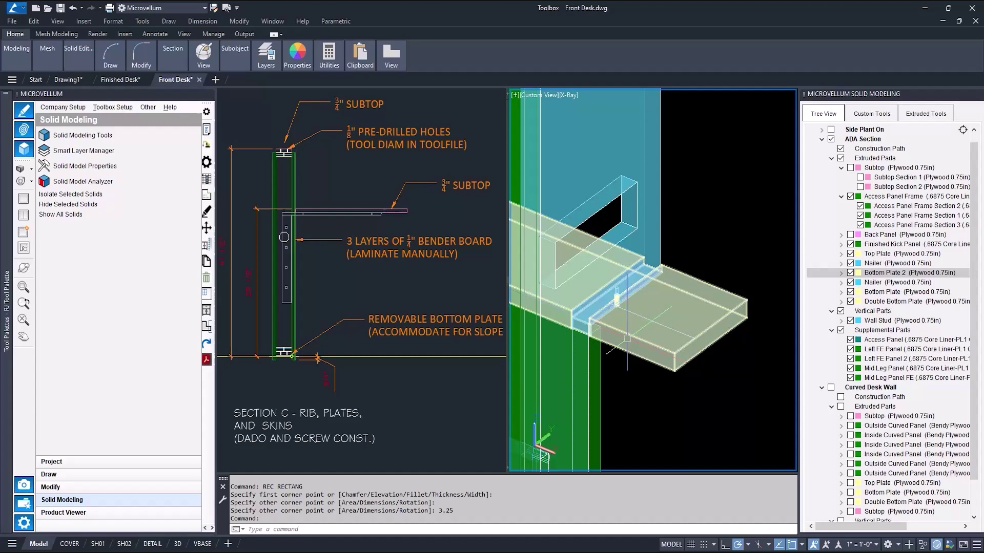
key(Escape)
text(PRESSPULL)
key(Return)
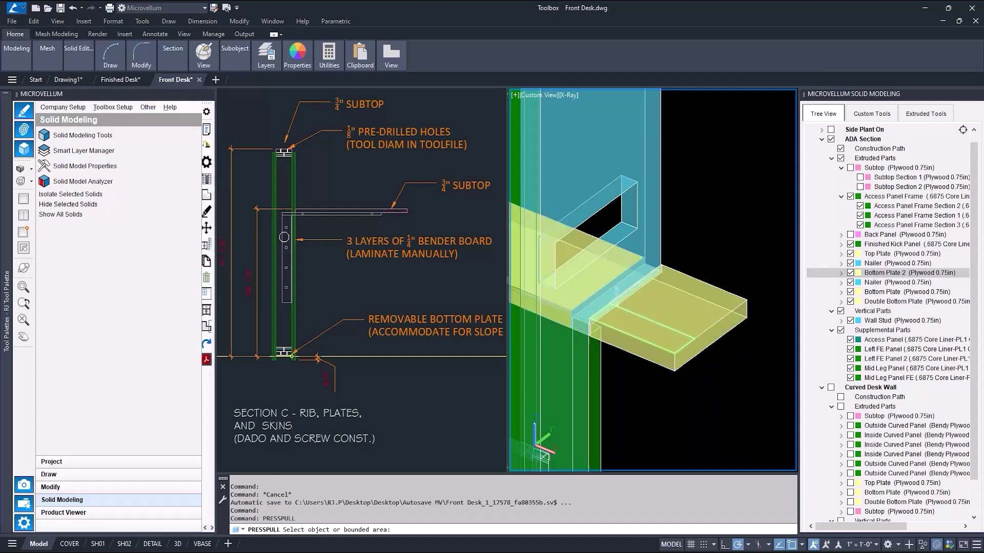
click(646, 332)
click(669, 401)
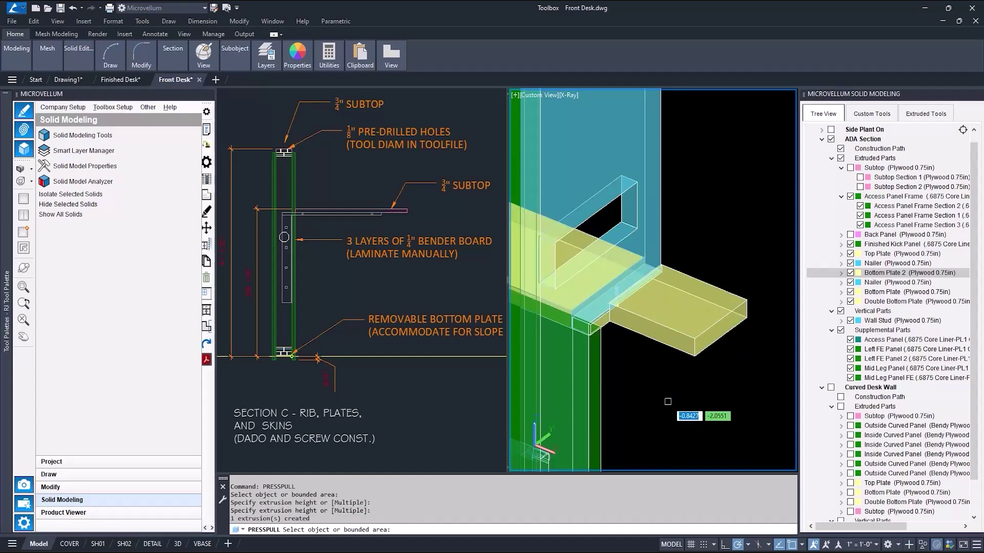
key(Return)
- Move the rectangle straight up from Bottom Plate 2 to the lower outer corner of the Top Plate's extended end
text(m)
key(Return)
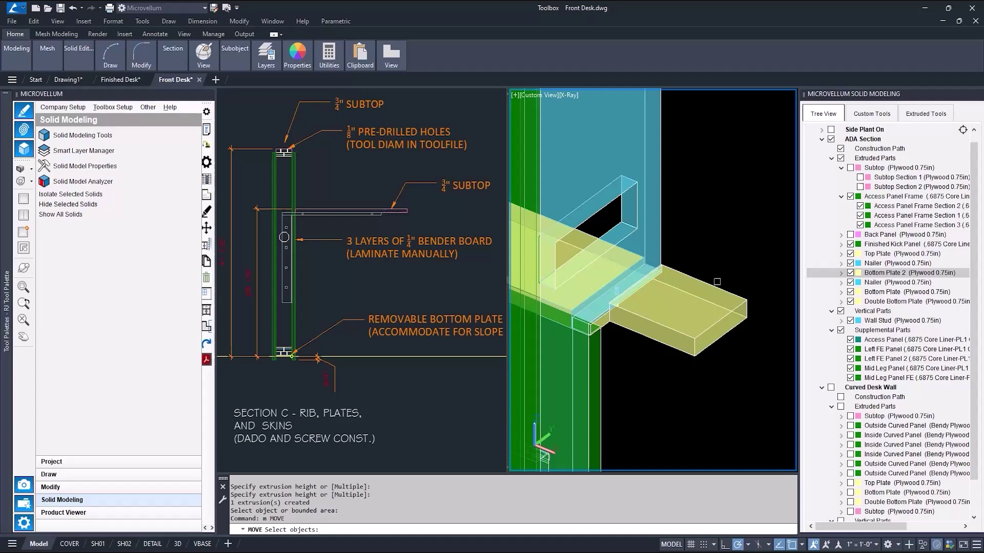
key(Return)
click(746, 300)
scroll(743, 300, down, 4)
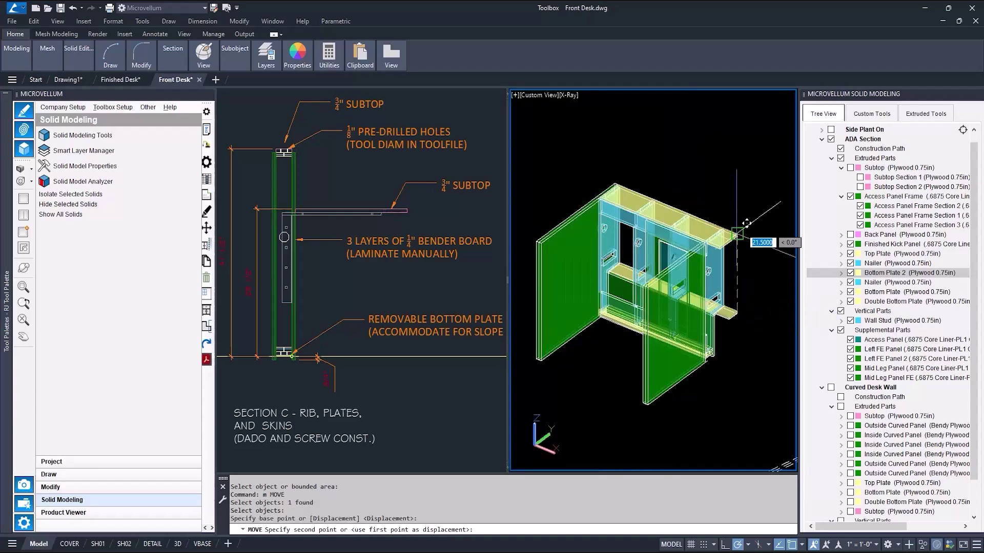
scroll(736, 227, up, 4)
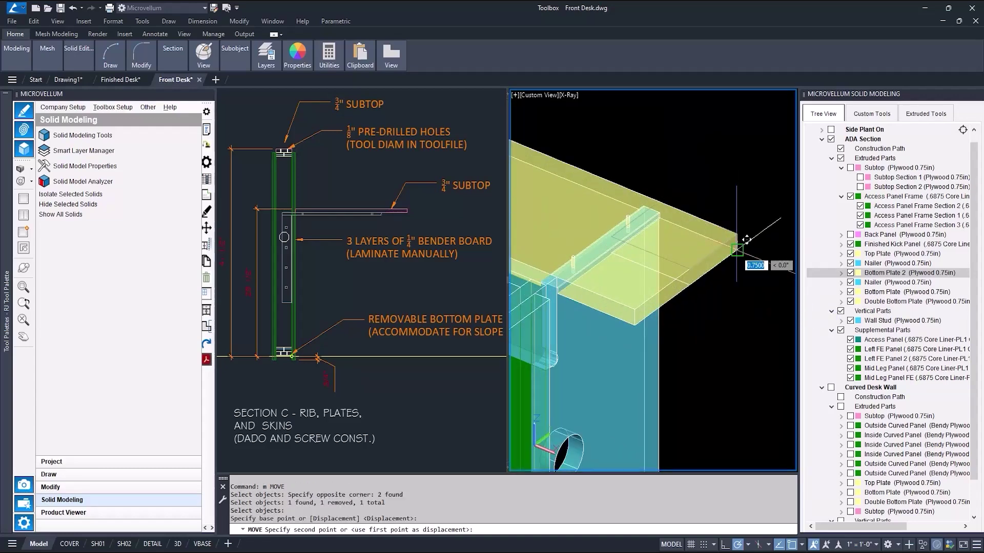
click(736, 250)
- Press-pull the strip beside the rectangle up through the Top Plate to notch its extended end
shift+middle_drag(721, 329, 709, 268)
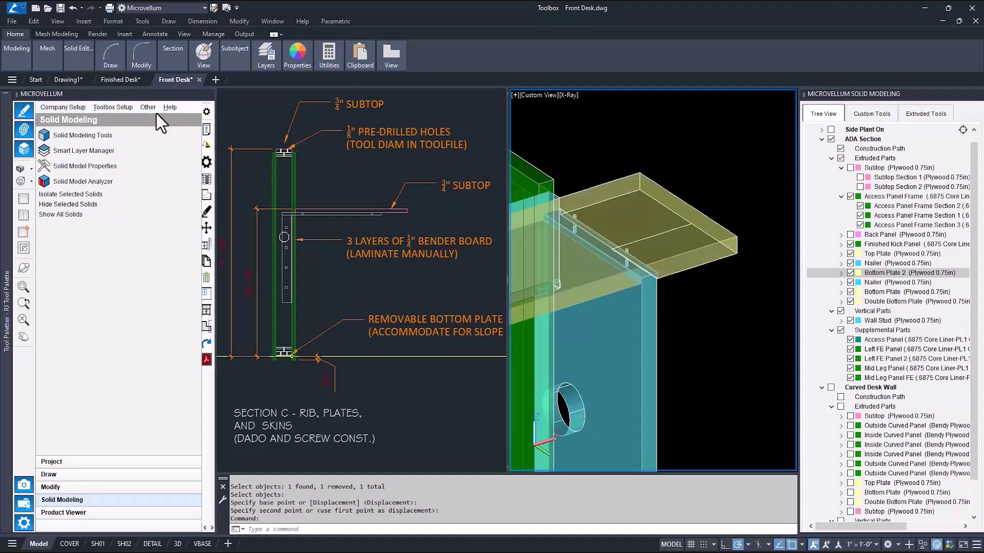
mouse_move(11, 53)
click(71, 104)
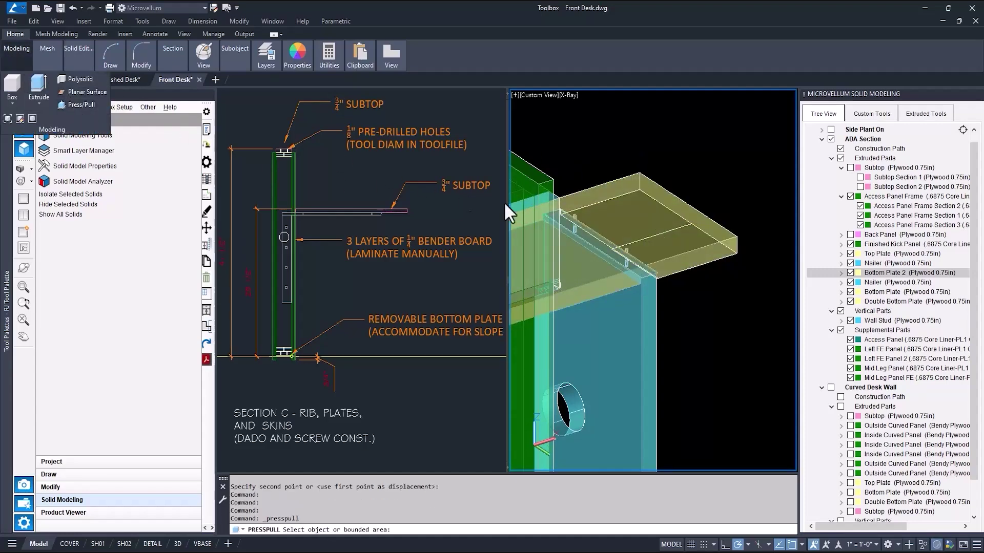
click(622, 213)
click(620, 130)
key(Return)
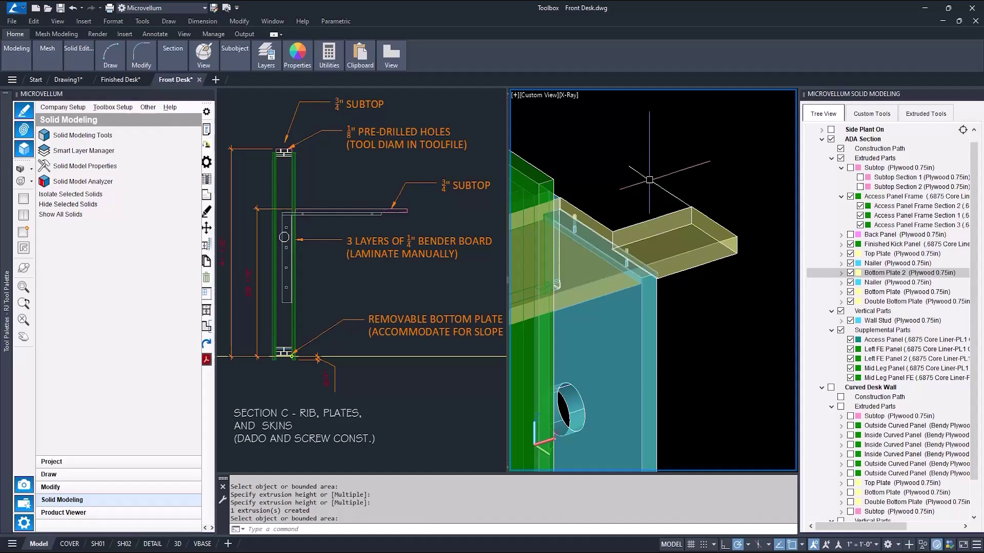
- Draw a 3.25 by 20.75 rectangle in the 2D wireframe view, in the empty area beside the section's material notes
scroll(656, 158, down, 2)
shift+middle_drag(664, 163, 630, 311)
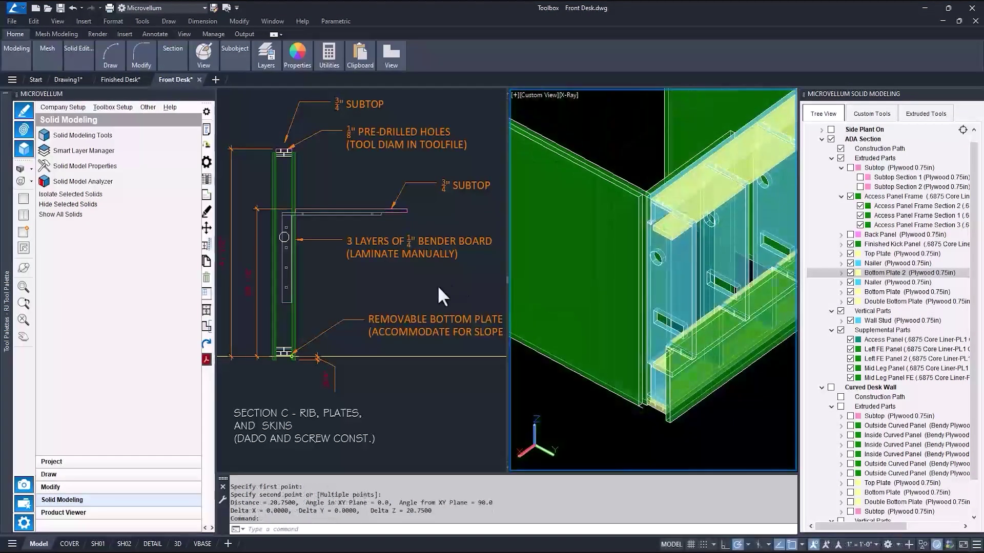
click(437, 285)
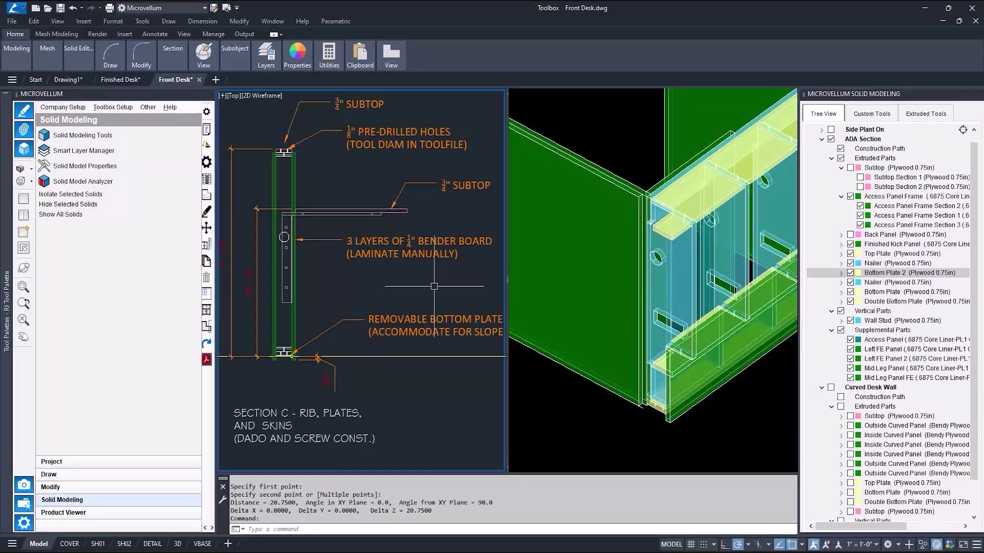
middle_drag(349, 293, 448, 283)
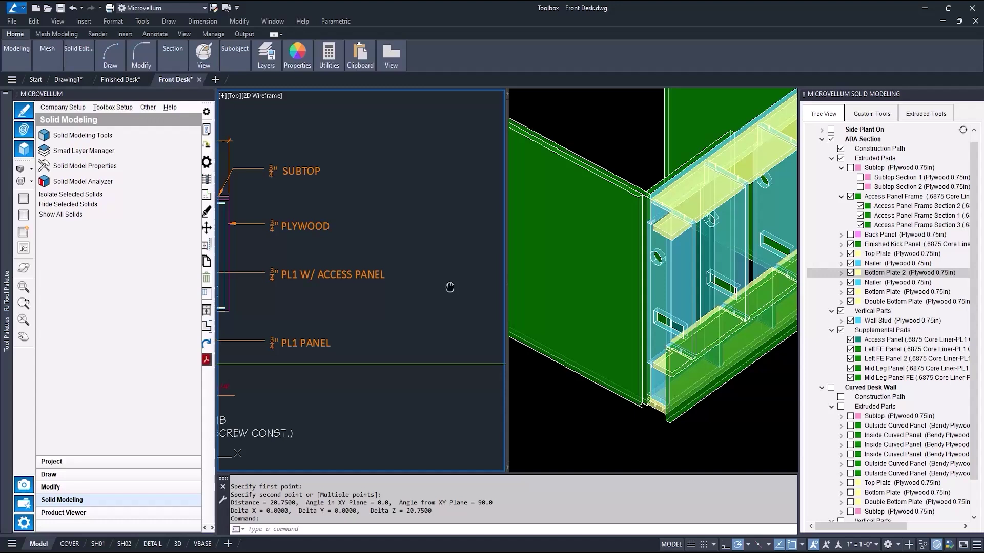
text(rec)
key(Return)
click(410, 219)
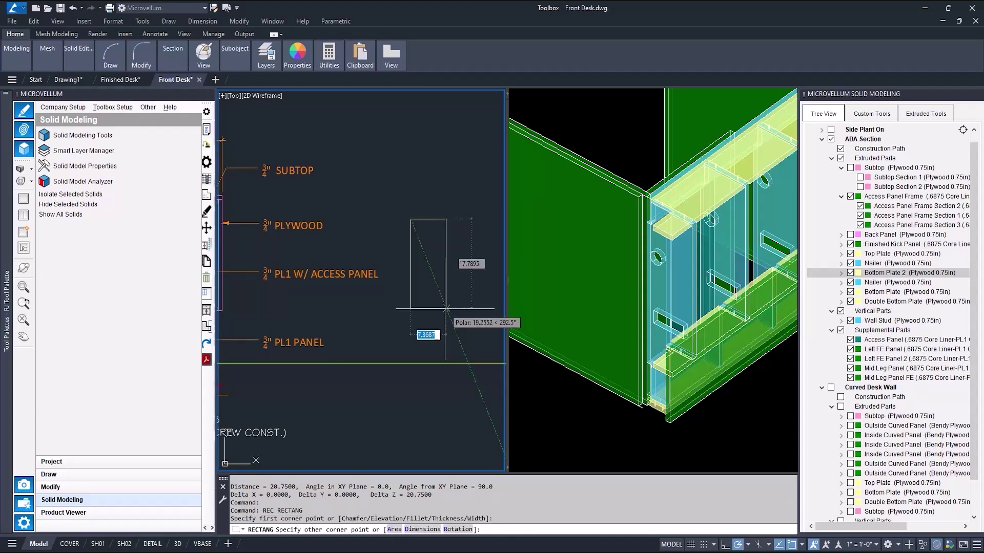
text(3.25)
key(Tab)
text(2)
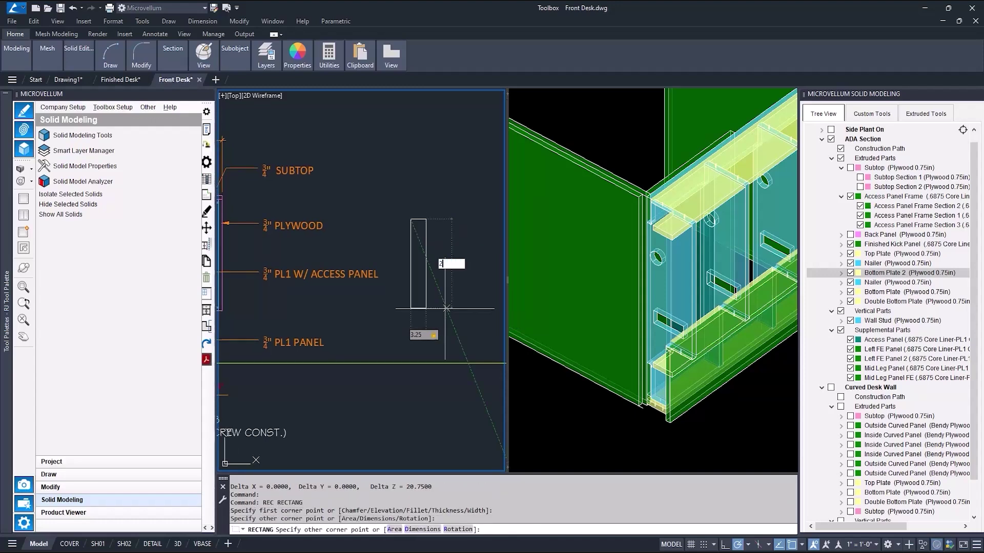
text(0.75)
key(Return)
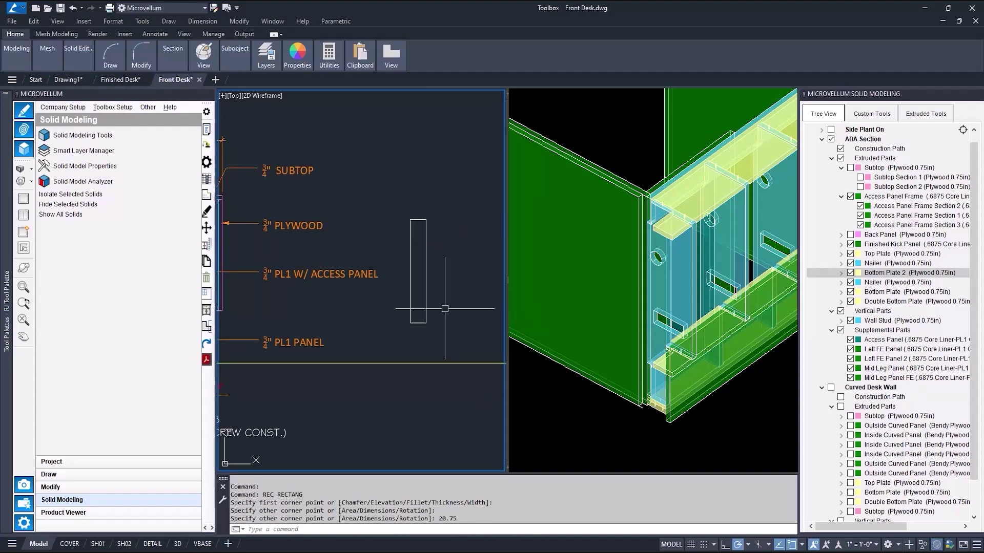
- Copy the ADA Section's end wall stud 4 inches outward from its bottom corner to the end of the extended plates
click(684, 289)
click(925, 114)
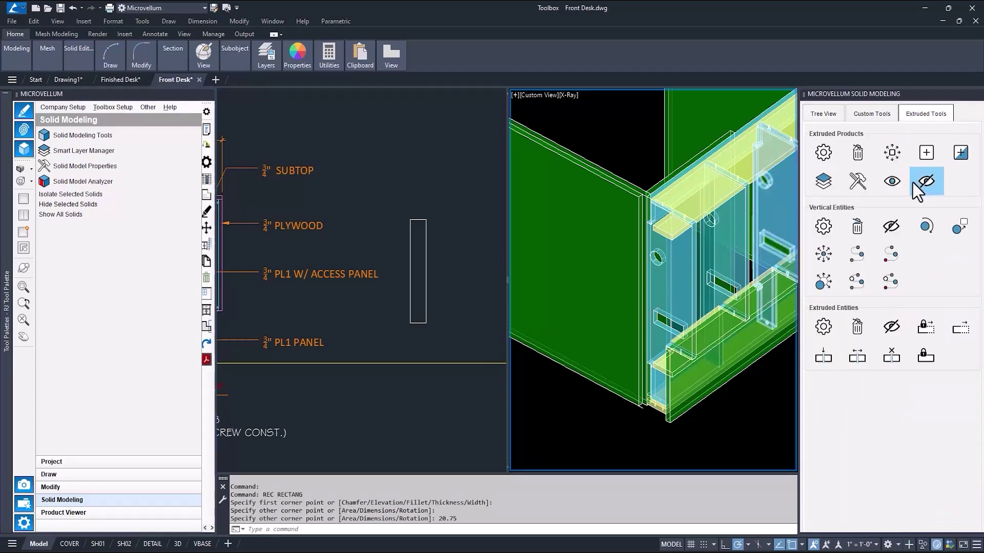
click(828, 278)
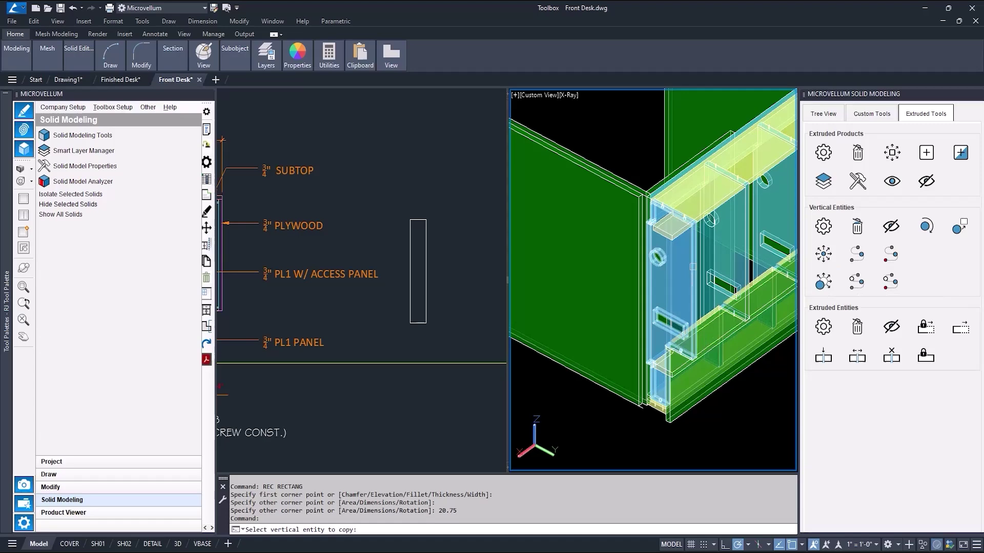
click(693, 267)
scroll(693, 361, up, 5)
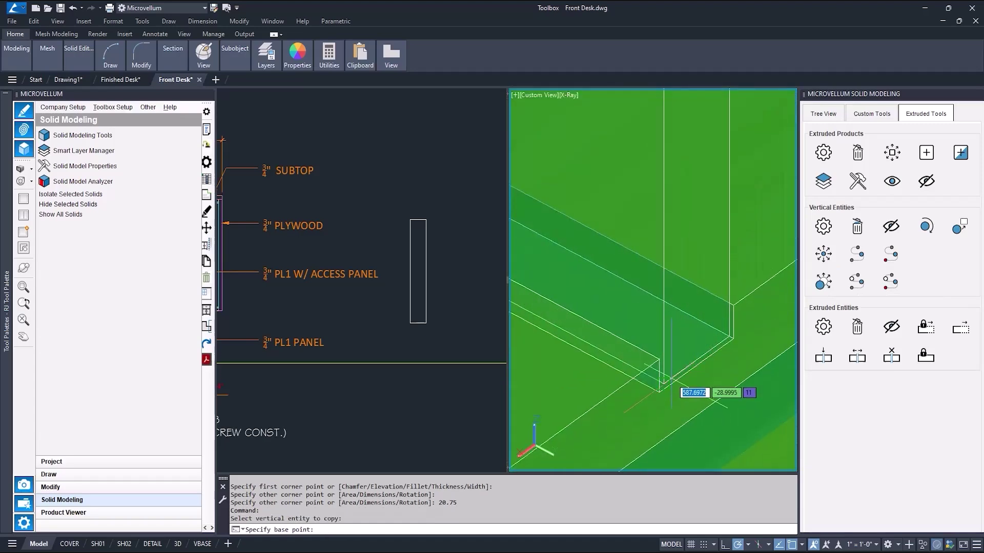
click(662, 385)
scroll(661, 389, down, 3)
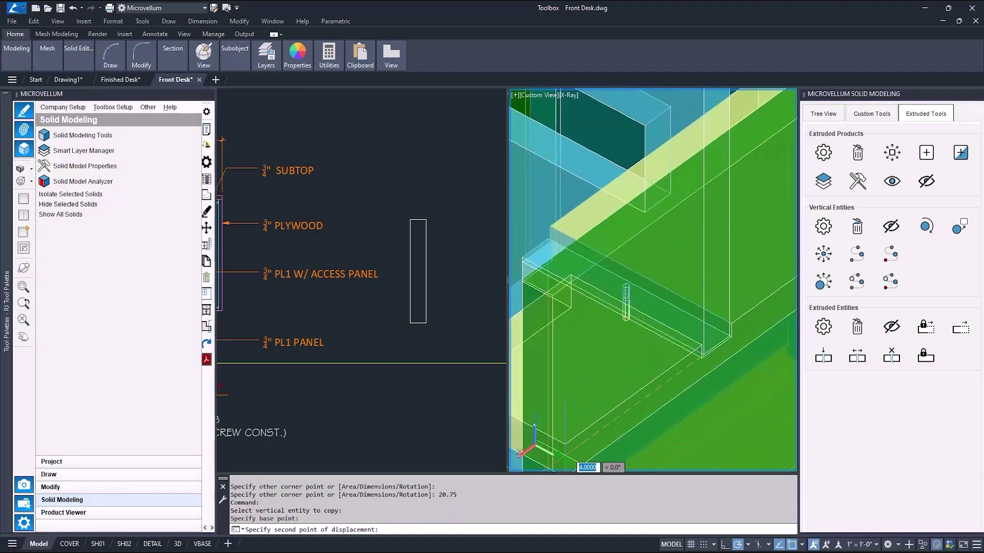
click(565, 455)
key(Escape)
scroll(651, 163, down, 4)
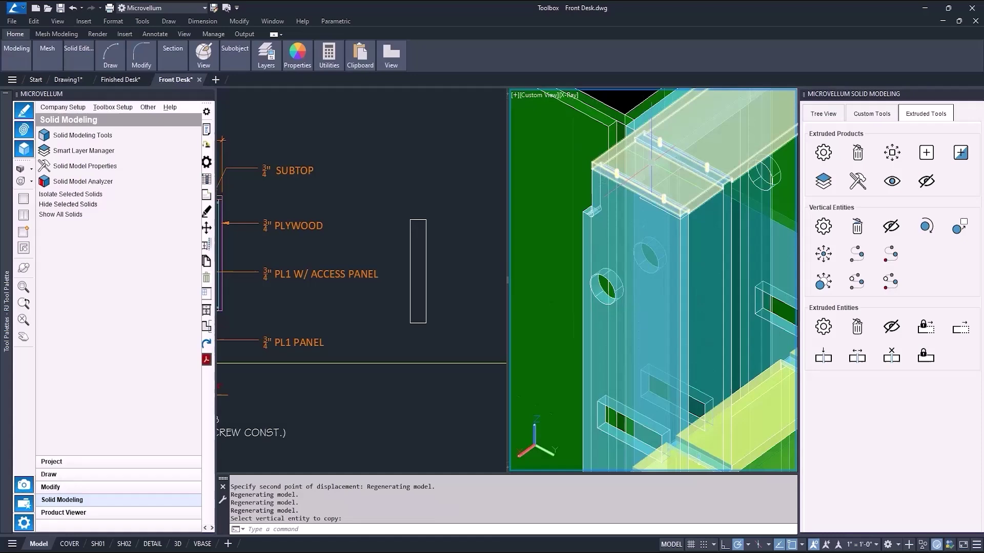
click(824, 114)
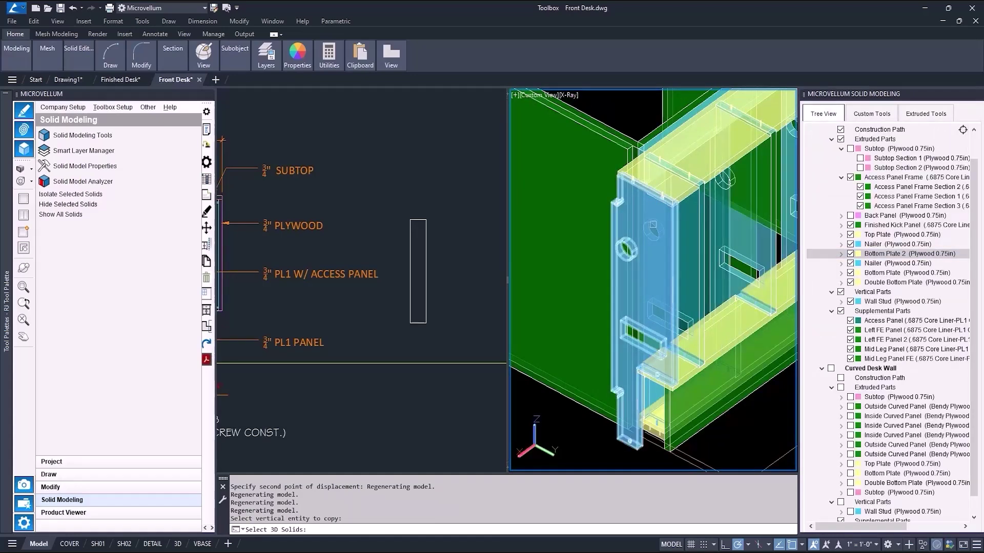
- Use the 3.25 by 20.75 rectangle as the alternate profile for the ADA Section's Wall Stud Section 5
click(840, 301)
click(866, 349)
right_click(885, 350)
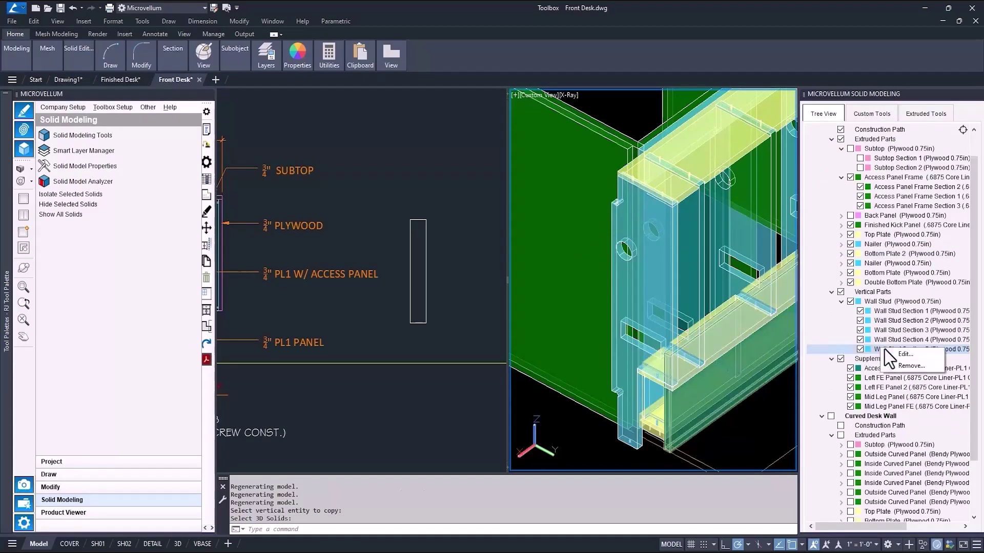
click(905, 354)
key(Return)
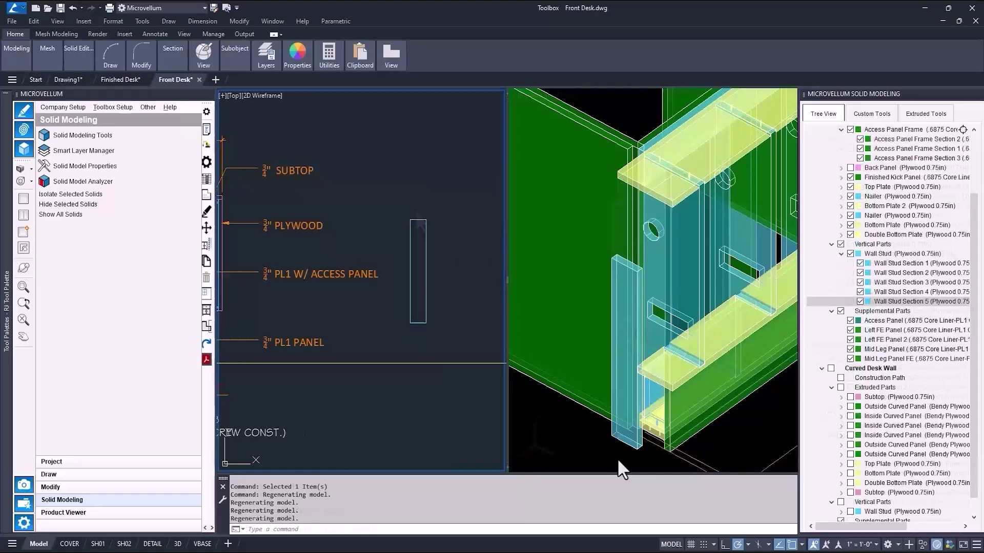
click(618, 460)
- Move the shortened end stud from its bottom outer corner up to the outer corner of Bottom Plate 2's extended end
click(908, 115)
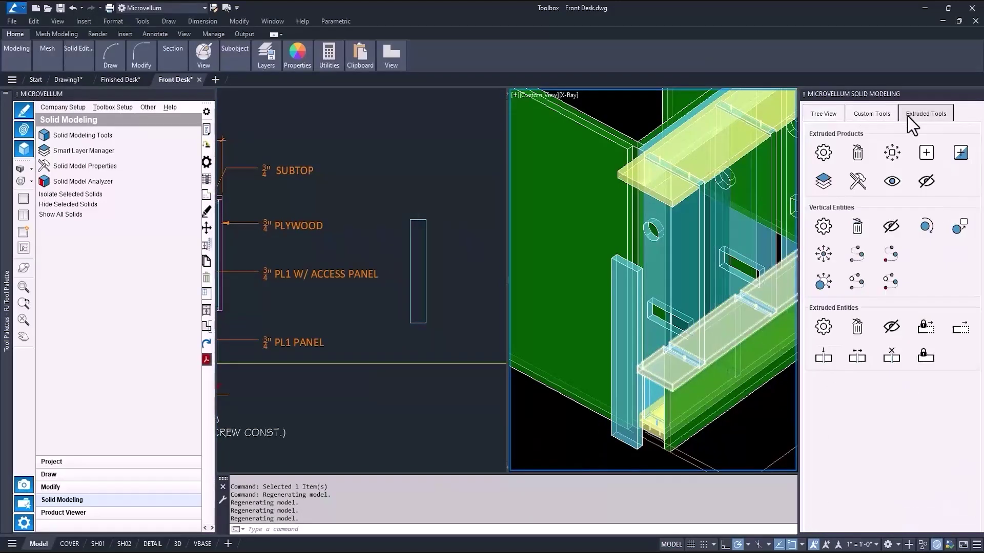
click(823, 253)
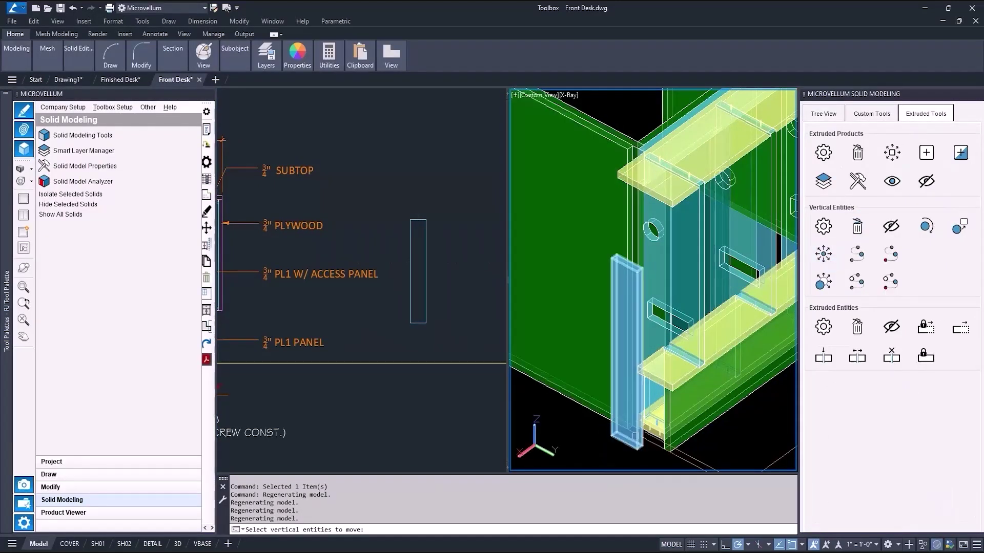
click(636, 444)
key(Return)
click(637, 449)
click(672, 384)
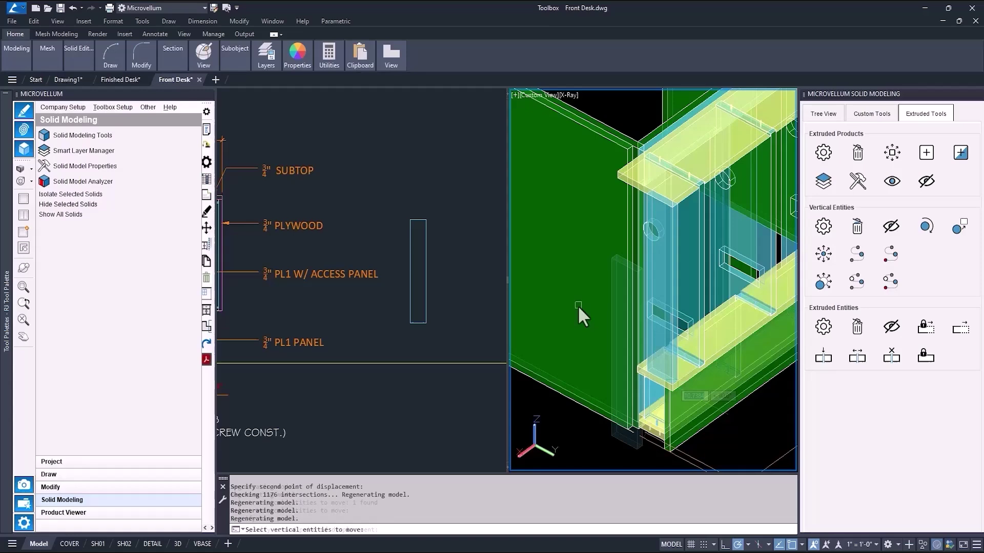
key(Return)
- Stretch the upper edge of the end stud's alternate profile rectangle 0.5 inches upward
click(416, 218)
click(418, 219)
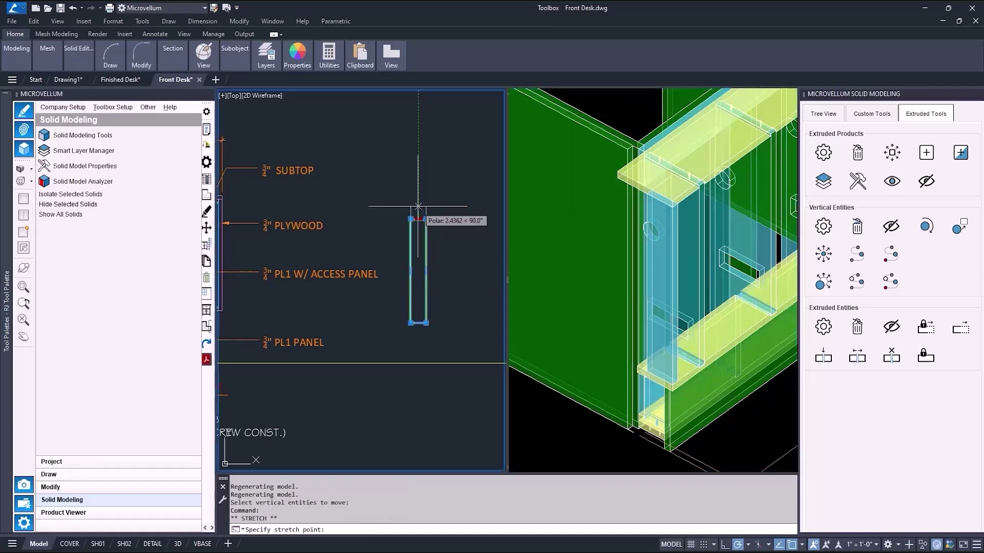
key(Return)
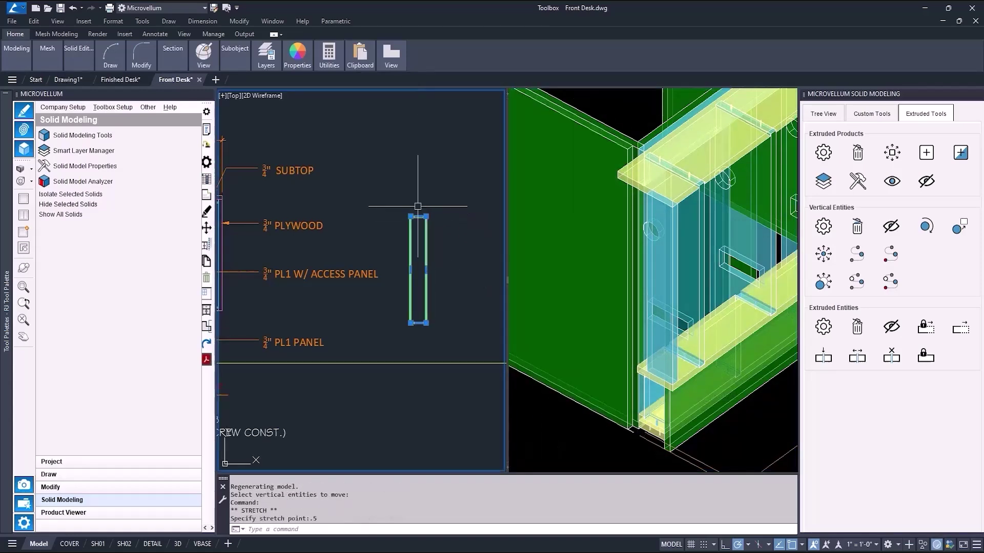
- Move the lengthened end stud straight down along Z so that it seats into Bottom Plate 2
click(657, 222)
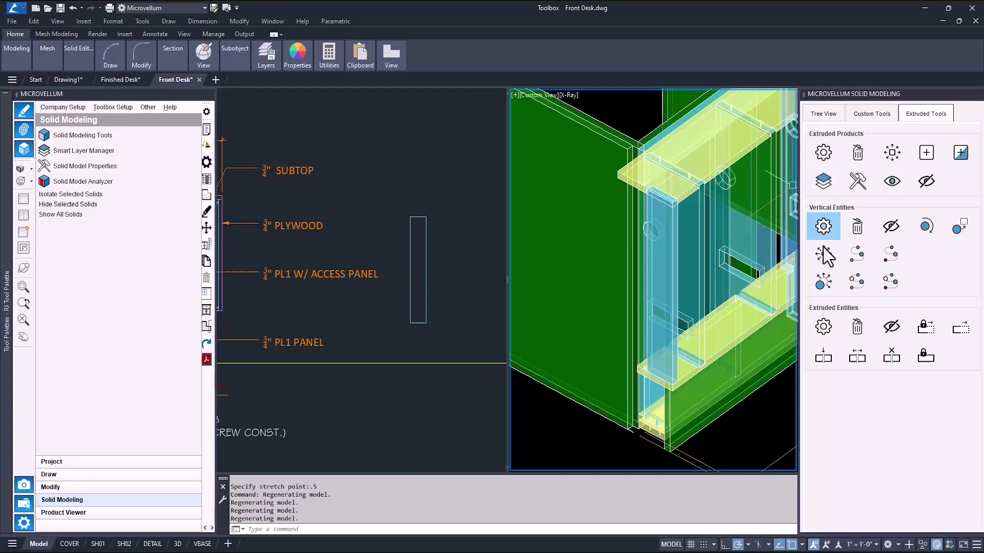
click(823, 253)
click(665, 288)
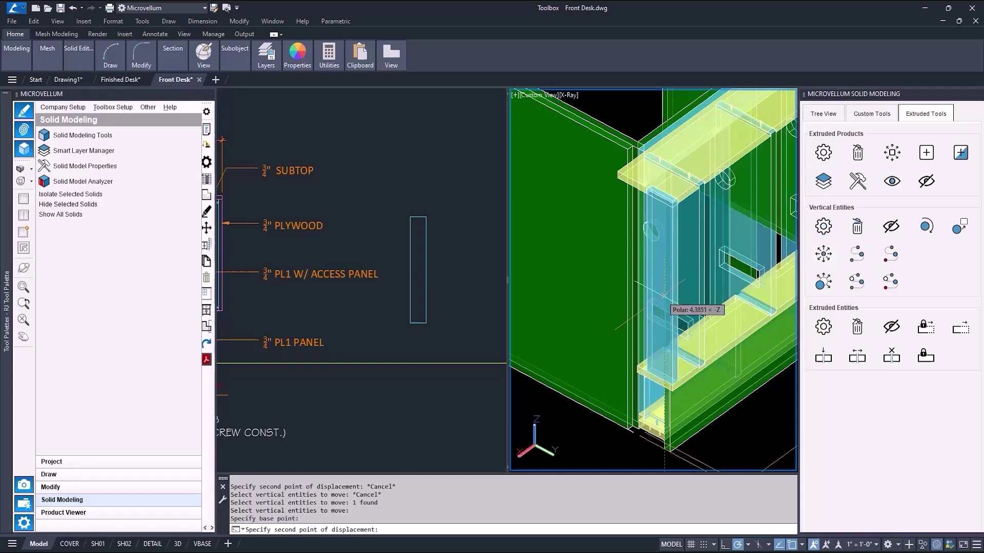
key(Return)
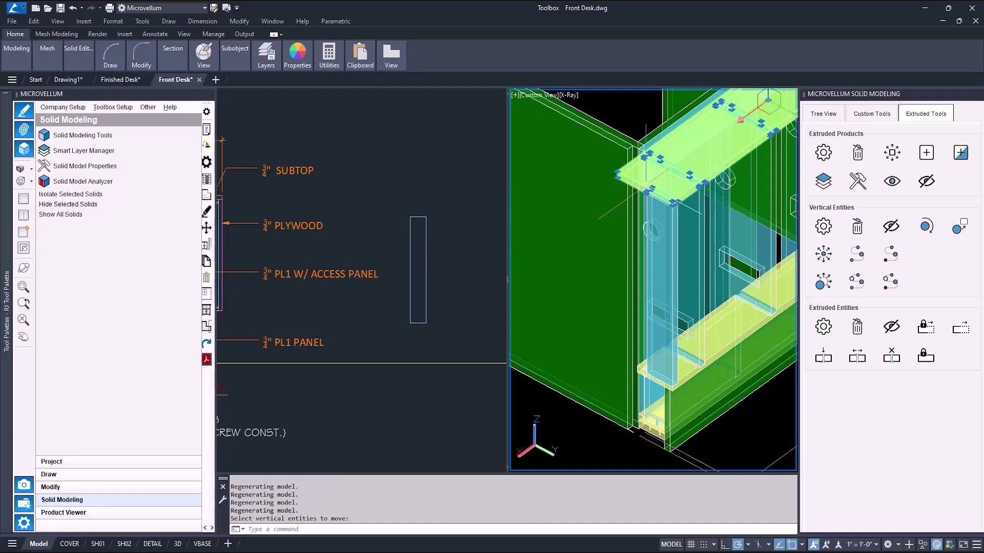
key(Escape)
- Draw a rectangle on the extended end of Bottom Plate 2, starting at the end stud's lower corner
click(696, 366)
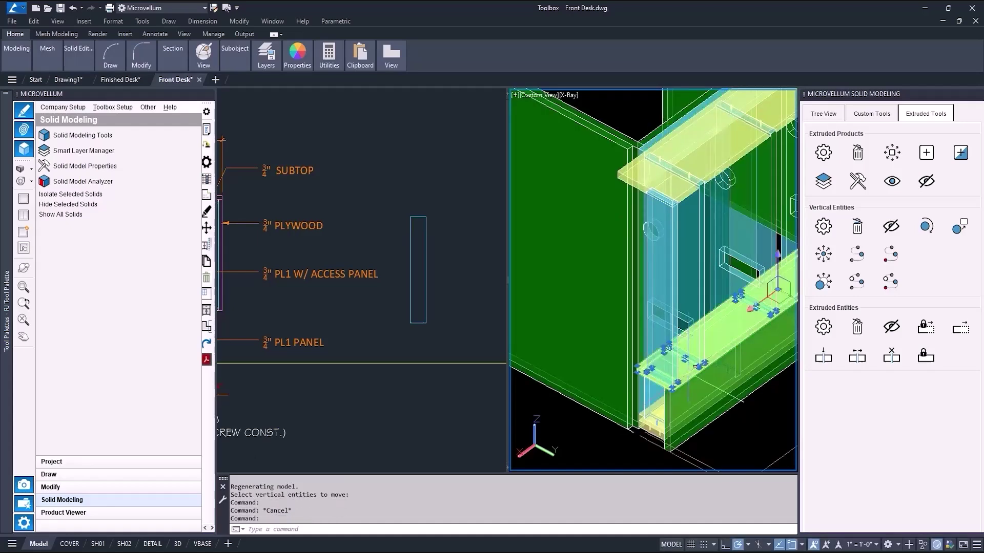
key(Escape)
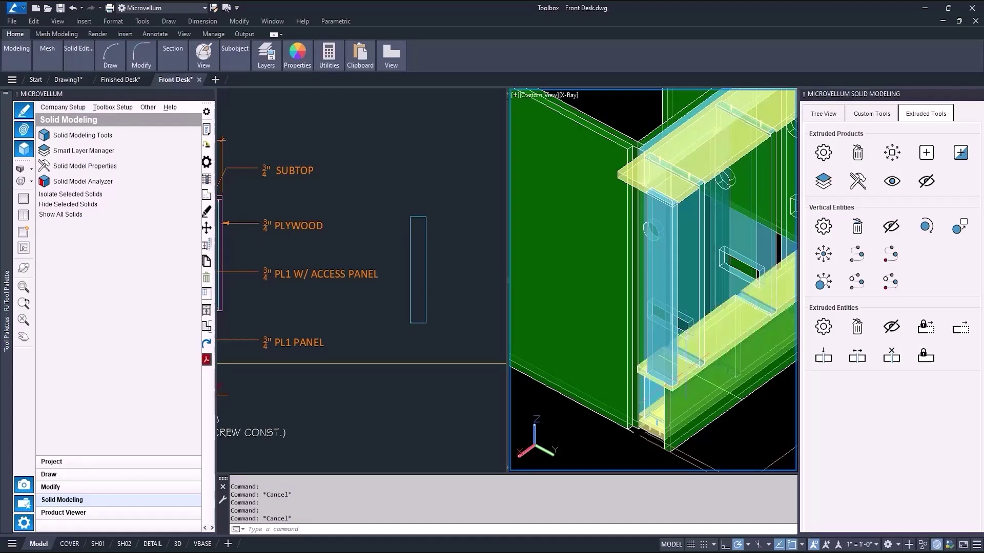
shift+middle_drag(661, 359, 750, 359)
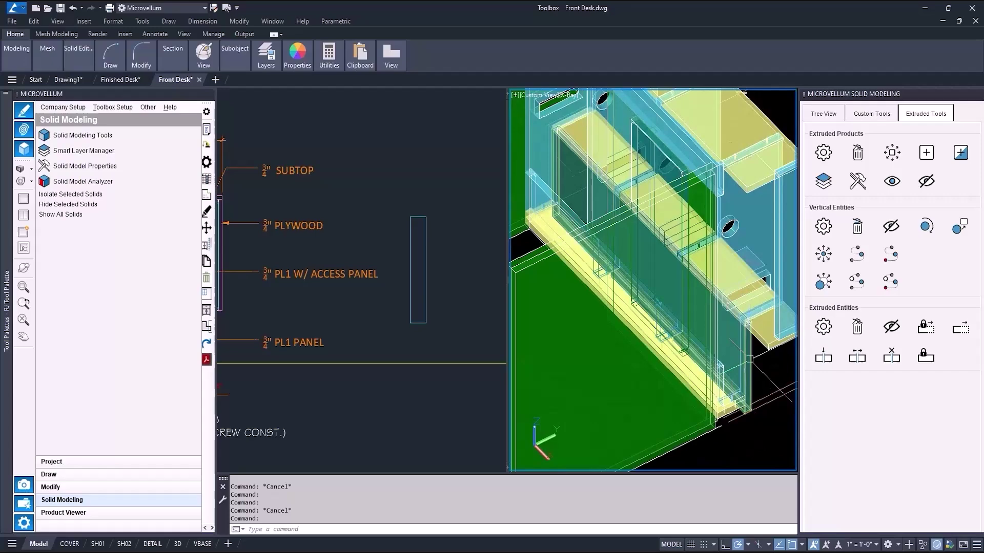
scroll(749, 359, up, 6)
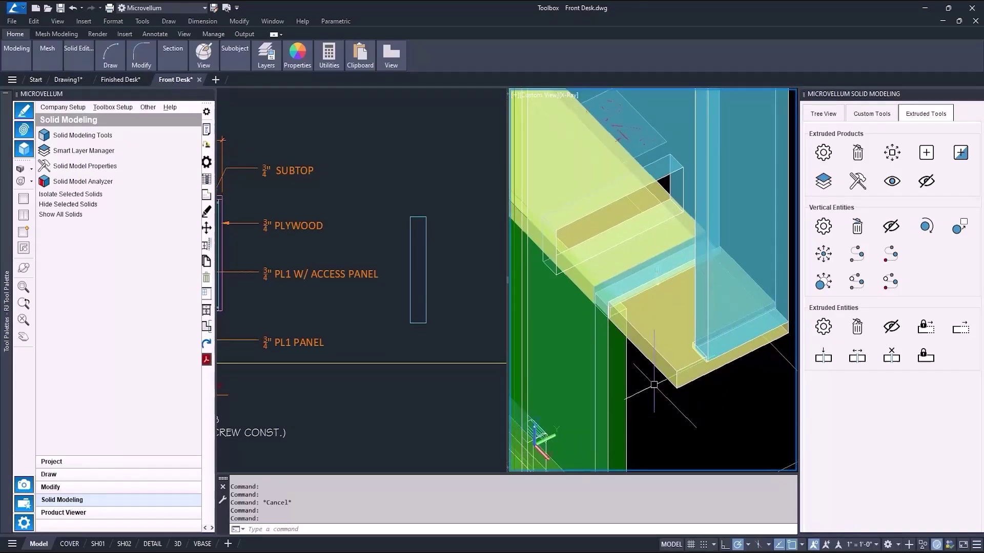
text(rec)
key(Return)
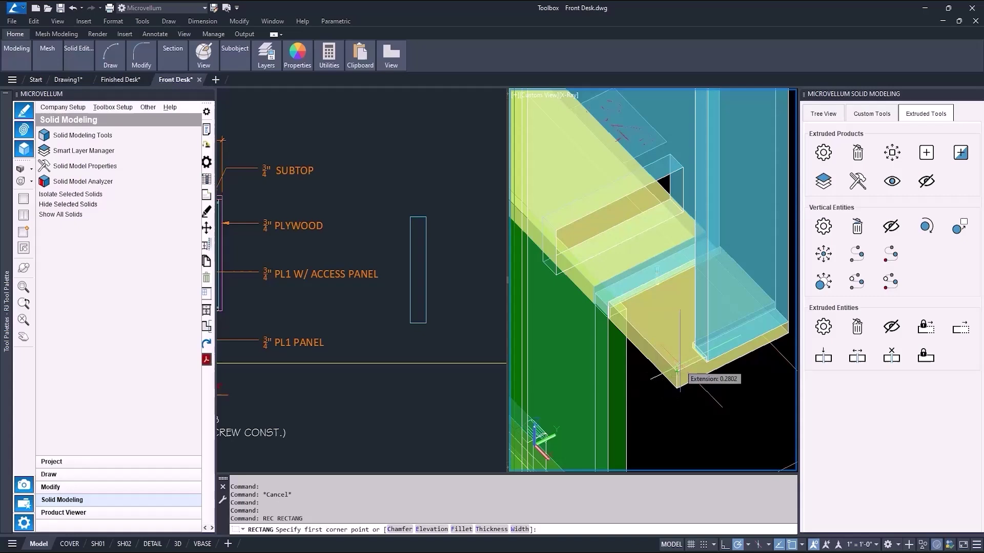
scroll(677, 370, up, 4)
click(717, 366)
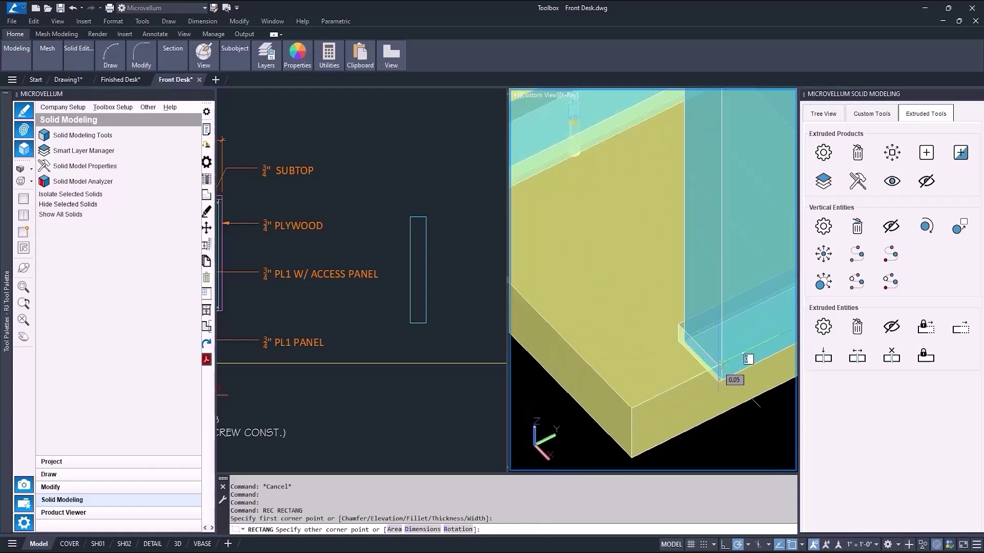
scroll(660, 340, up, 5)
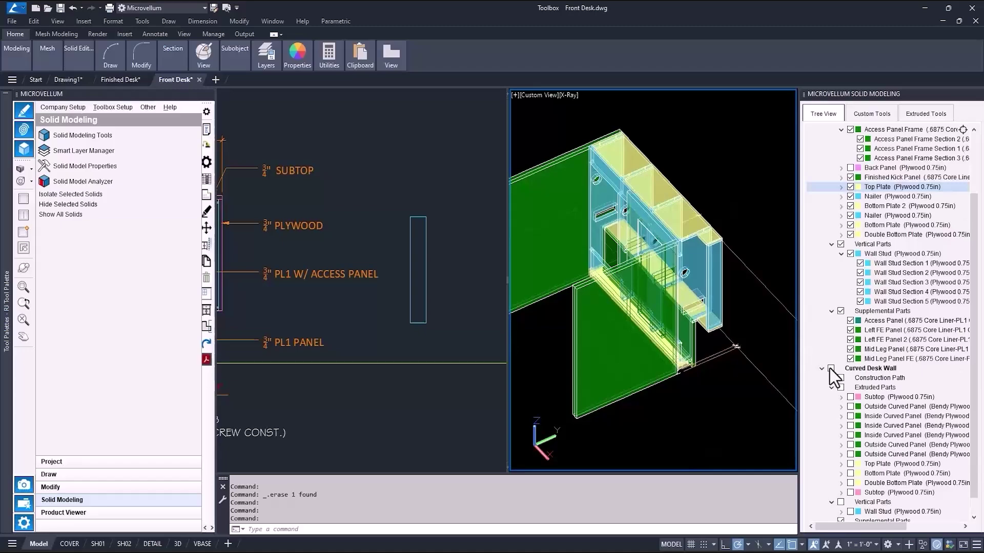
- Show all Curved Desk Wall parts alongside the ADA Section and set the 3D view to the Conceptual visual style
click(830, 369)
shift+middle_drag(727, 209, 674, 215)
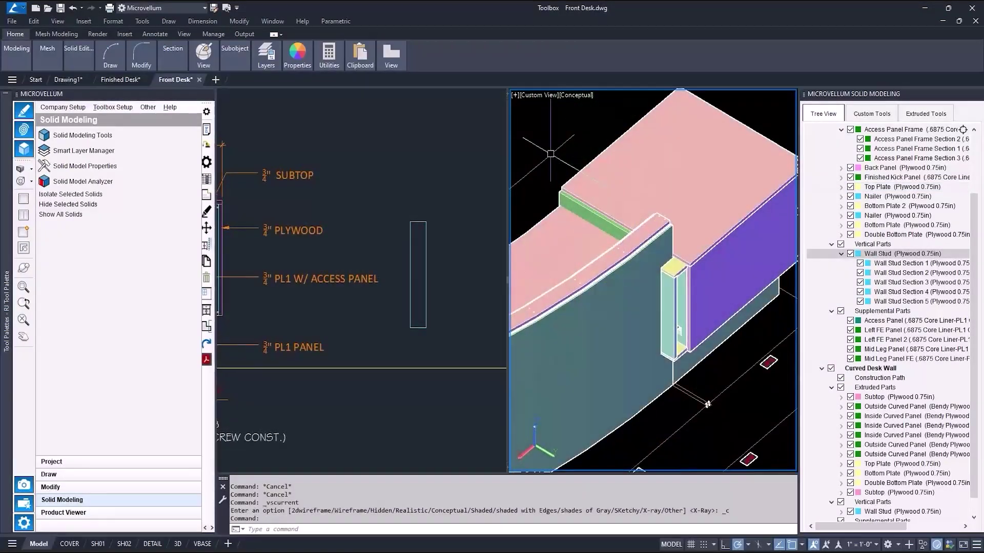
- Press-pull the notched end of the ADA Section's subtop outward to cover the extended Top Plate and end stud
click(924, 114)
click(926, 327)
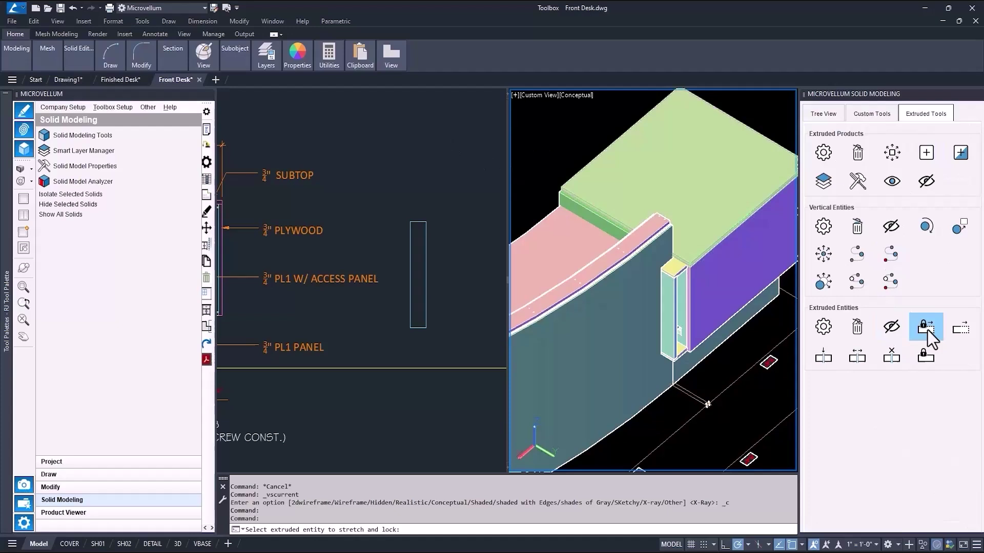
scroll(697, 242, up, 5)
click(661, 132)
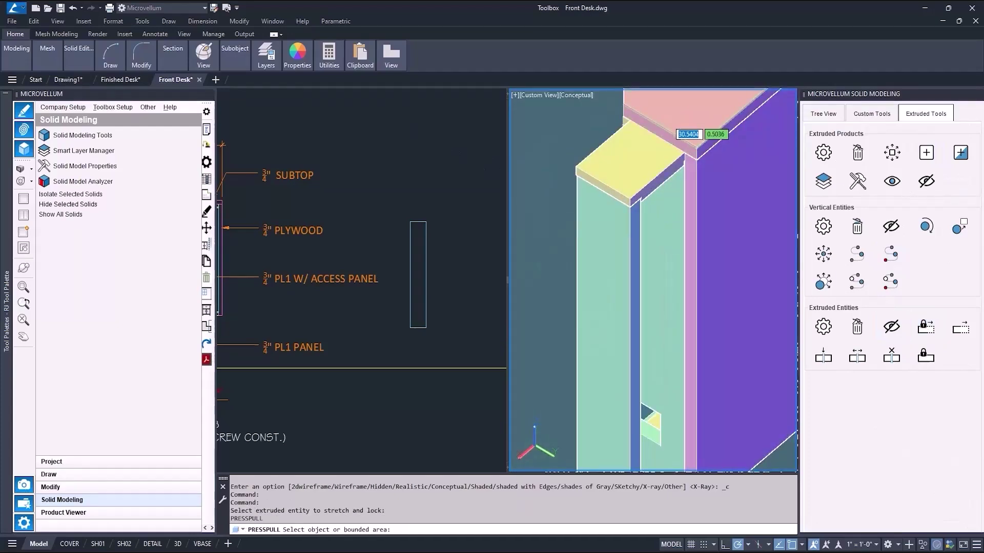
scroll(661, 132, up, 3)
click(592, 270)
key(Return)
scroll(644, 225, down, 6)
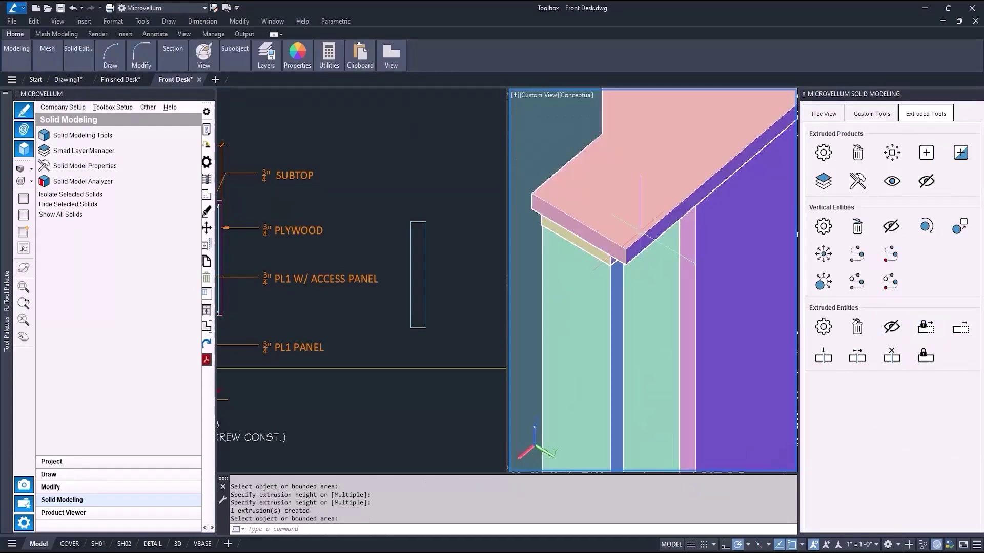
key(Return)
click(639, 220)
shift+middle_click(639, 220)
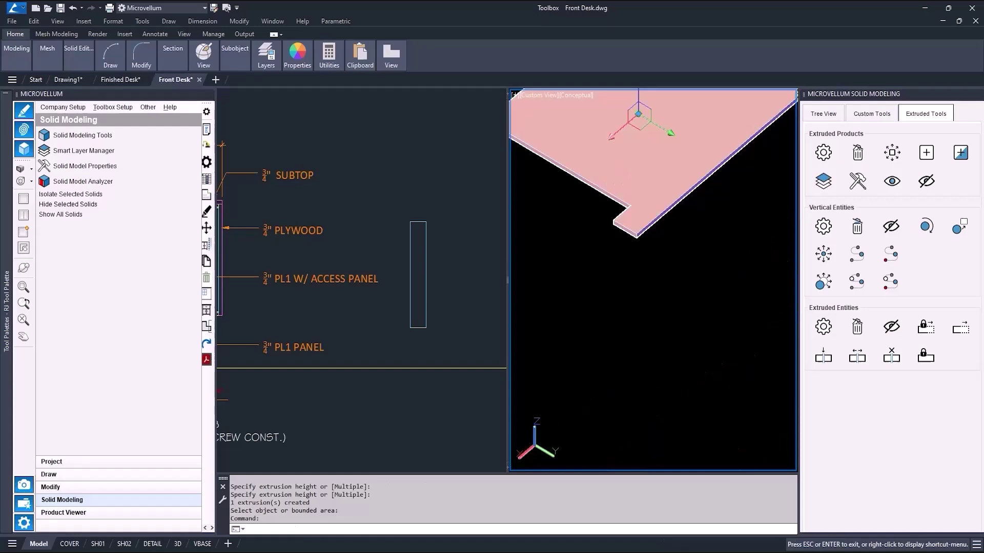
key(Escape)
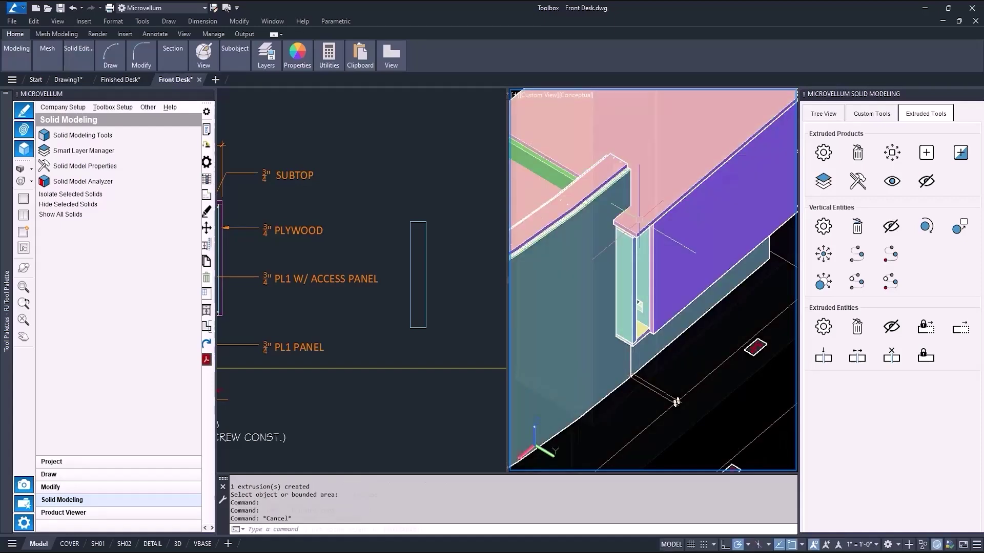
- Use the Alternate Profile rectangle beside Section C as the alternate profile for the Curved Desk Wall's Wall Stud Section 5
scroll(676, 402, down, 5)
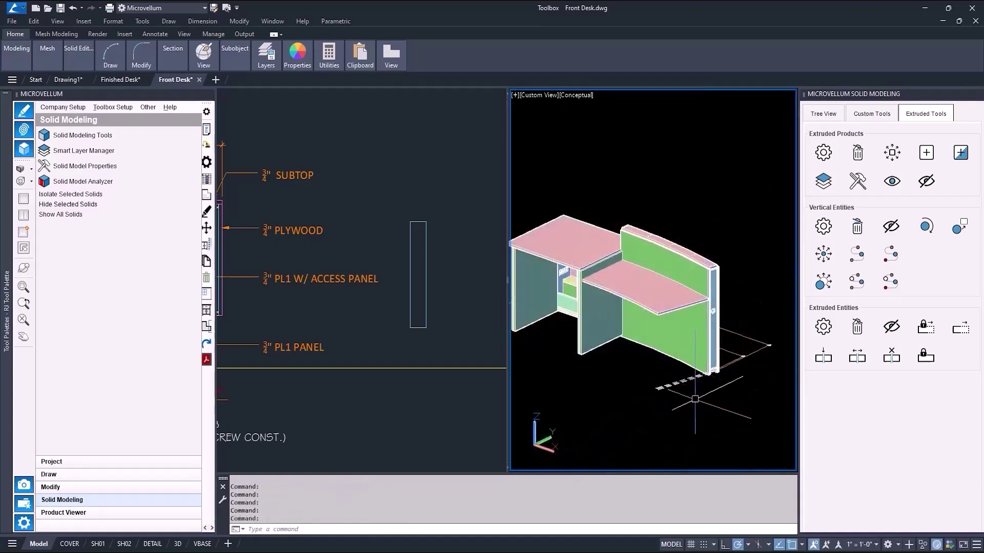
scroll(694, 398, up, 2)
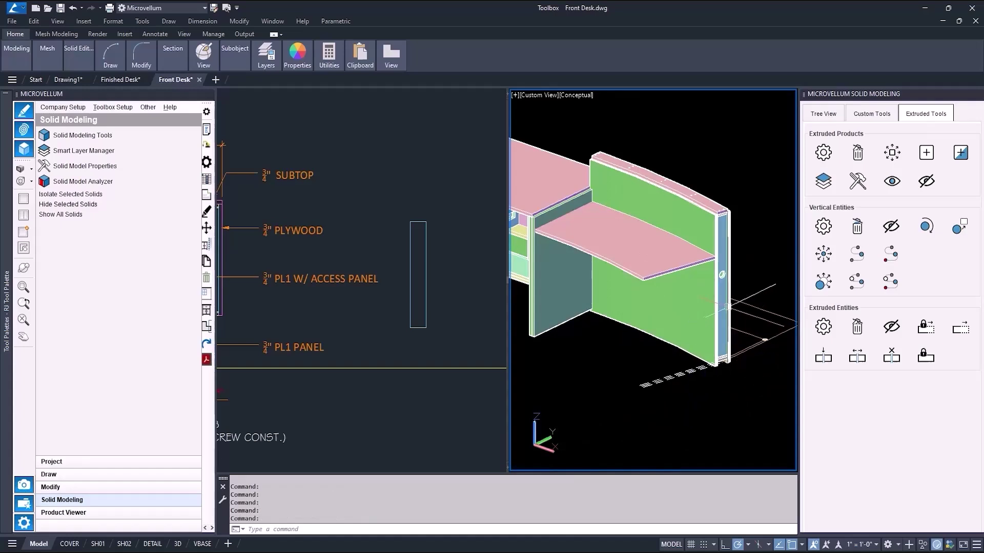
click(475, 291)
middle_drag(476, 291, 189, 290)
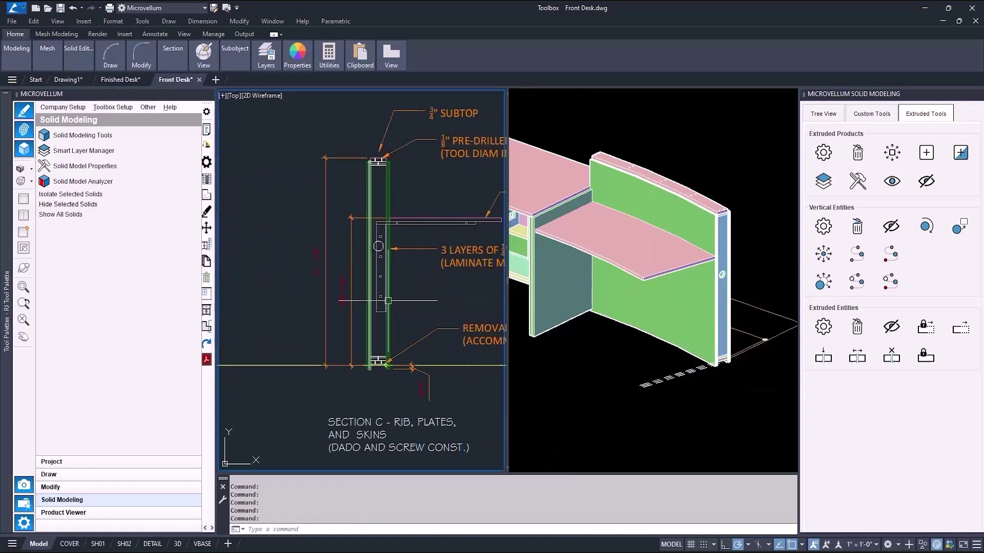
middle_drag(426, 304, 135, 296)
click(404, 296)
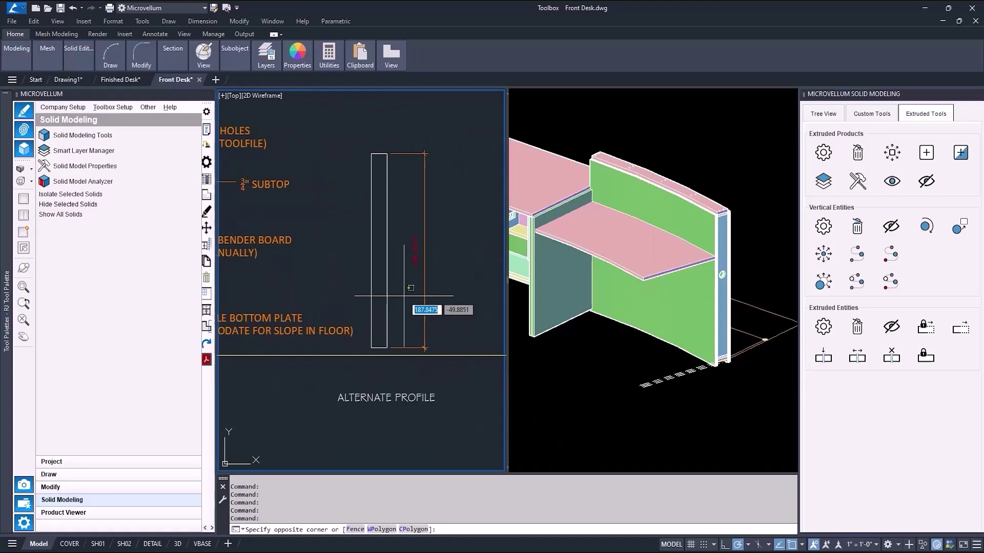
click(823, 113)
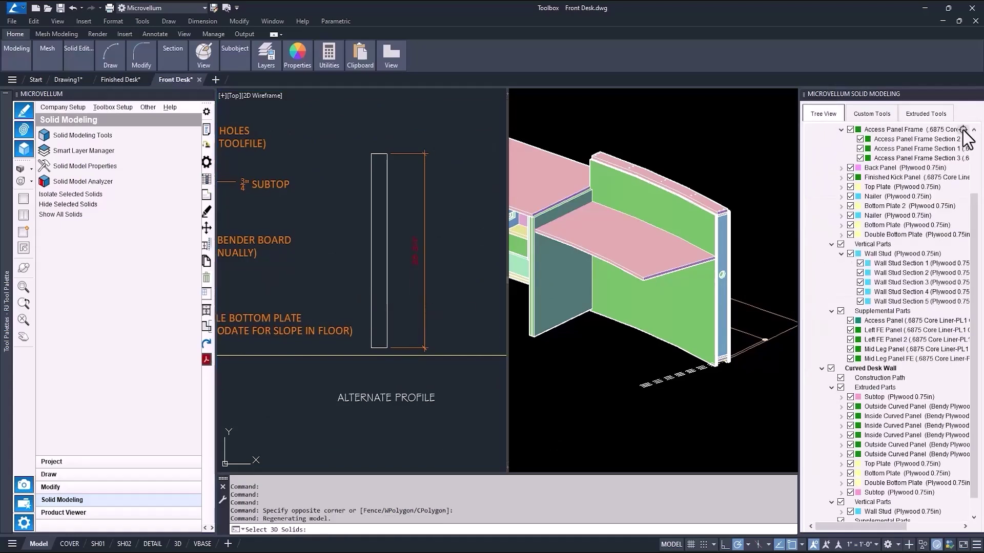
click(722, 251)
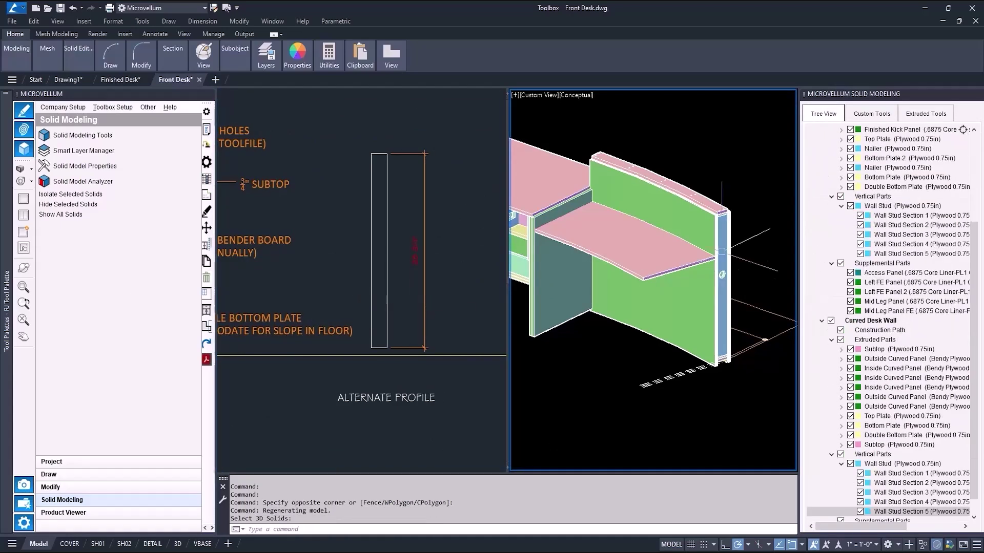
double_click(885, 514)
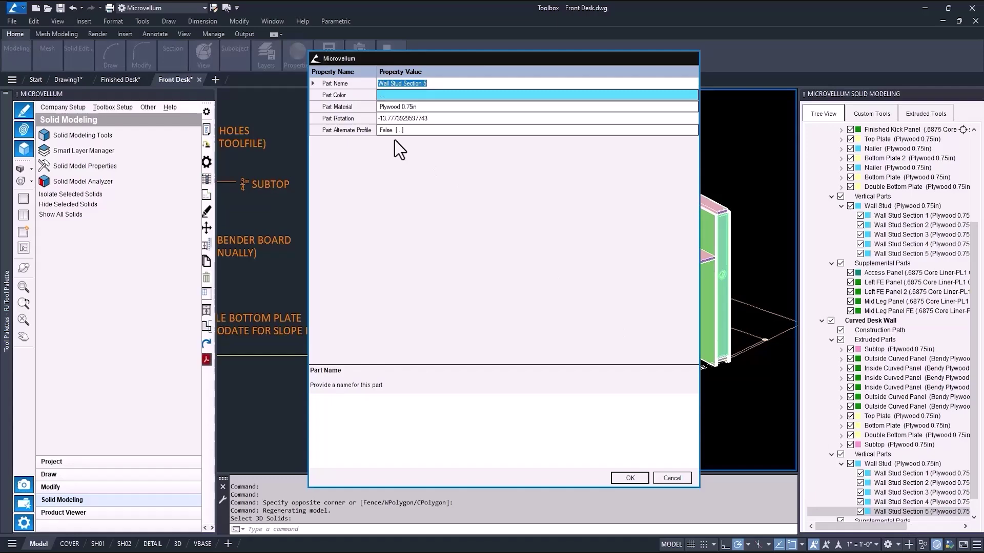
click(387, 134)
click(379, 154)
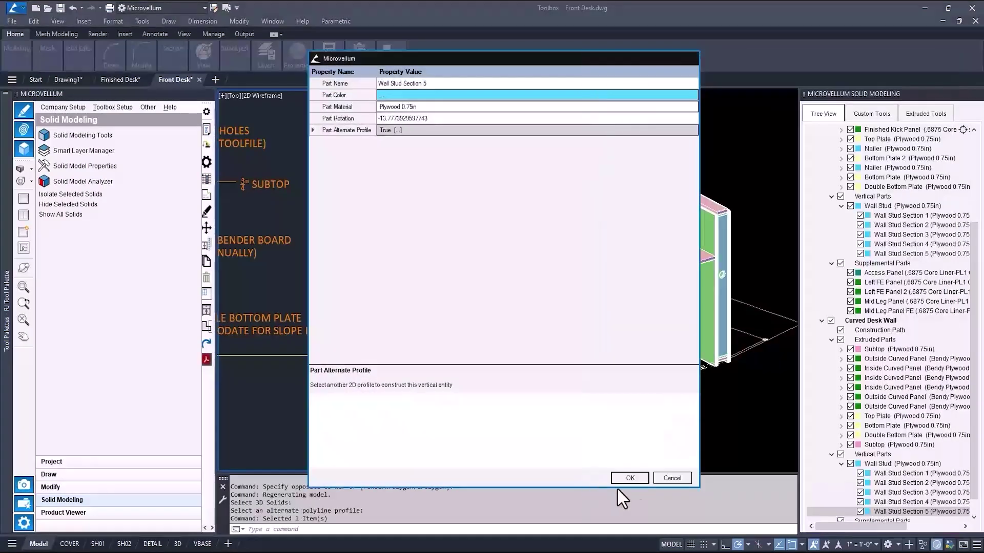
click(630, 480)
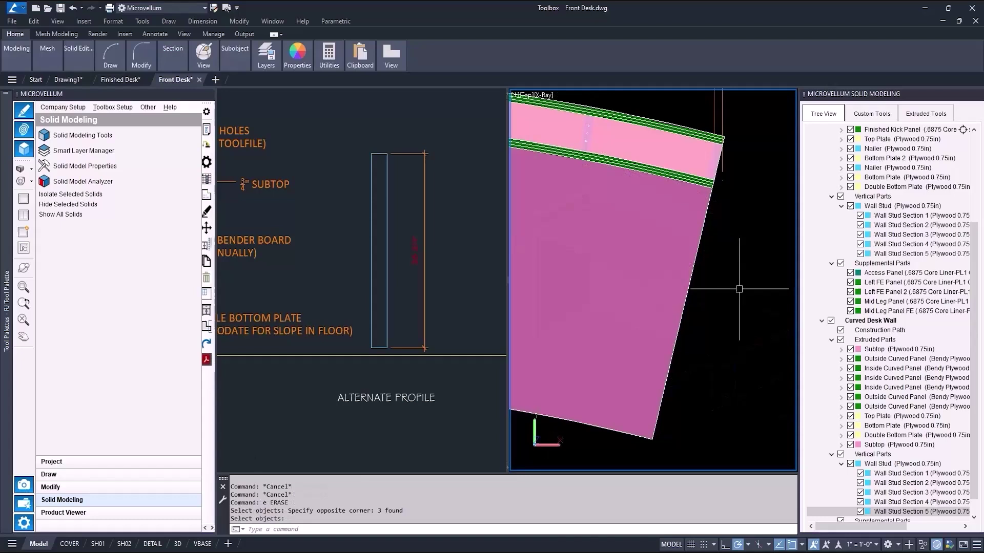
- Draw a 0.75 by 23.125 rectangle in the top view, in the empty area beside the curved desk's angled end
text(rec)
key(Return)
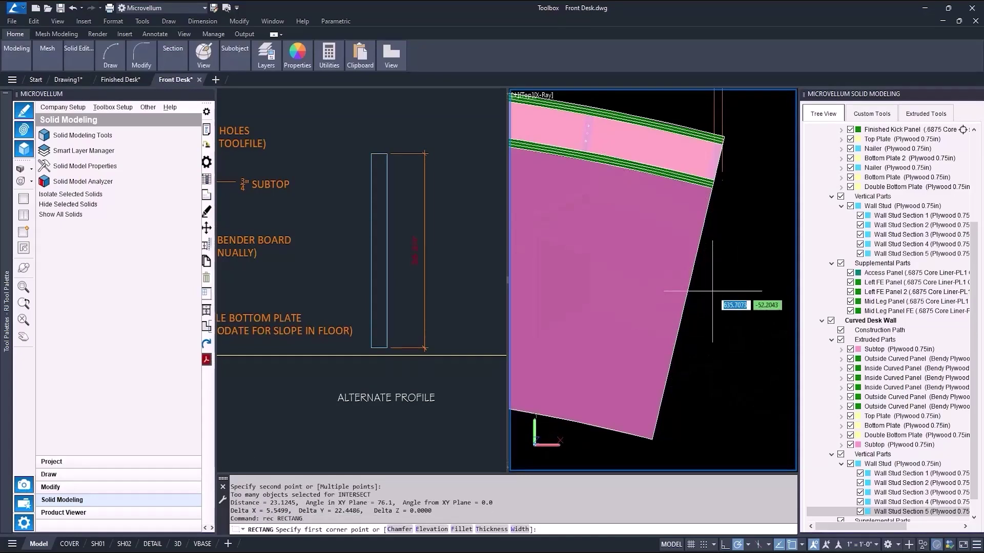
click(715, 282)
text(0.75)
key(Tab)
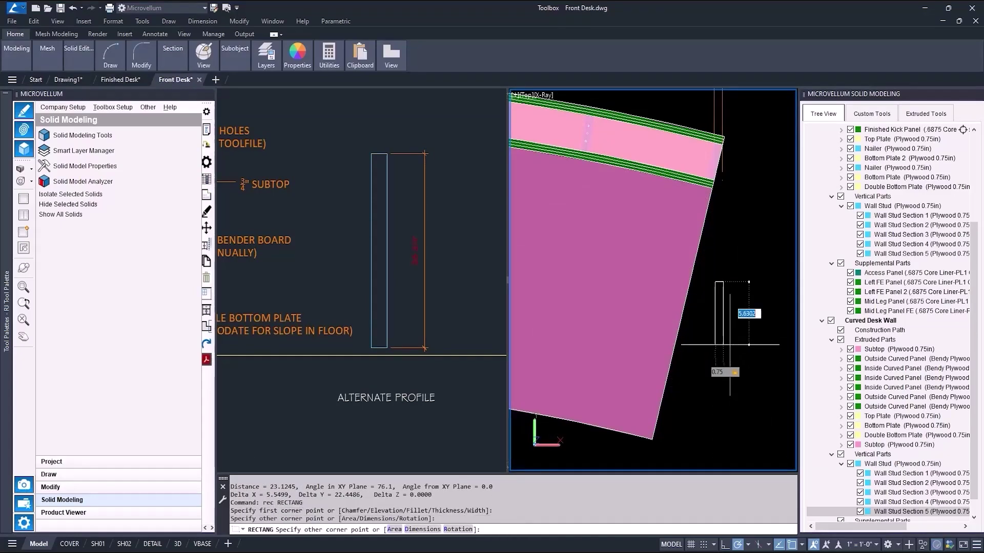
text(23.125)
key(Return)
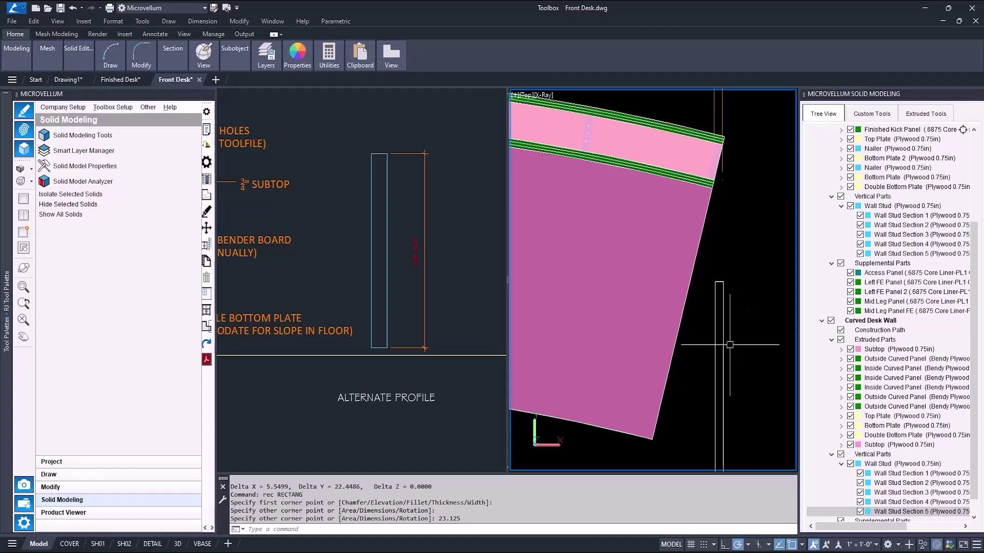
- Move the rectangle so its end corner sits on the bottom inside corner of the Curved Desk Wall's angled end
shift+middle_drag(771, 361, 742, 314)
text(m)
key(Return)
click(666, 330)
scroll(669, 330, up, 3)
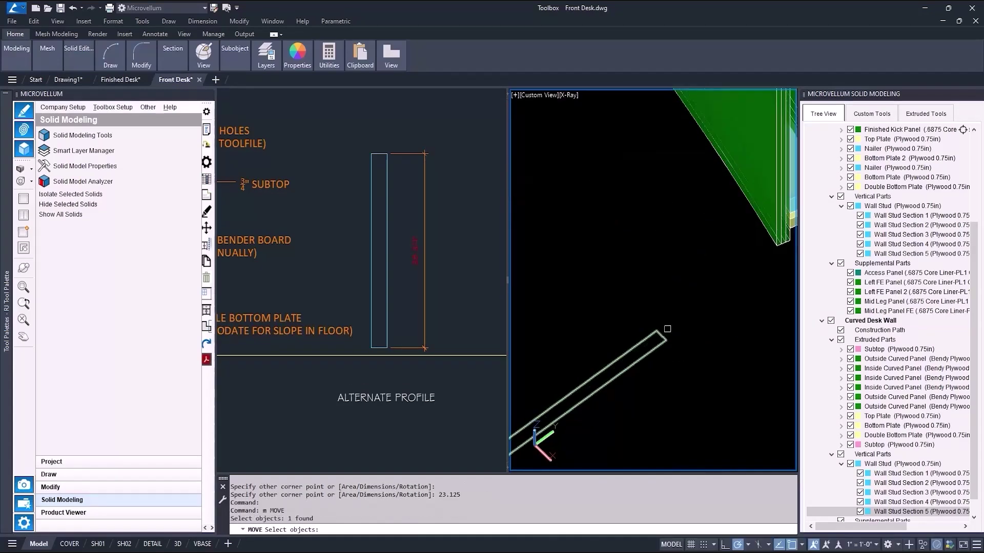
key(Return)
scroll(664, 339, up, 3)
click(662, 338)
scroll(636, 331, down, 3)
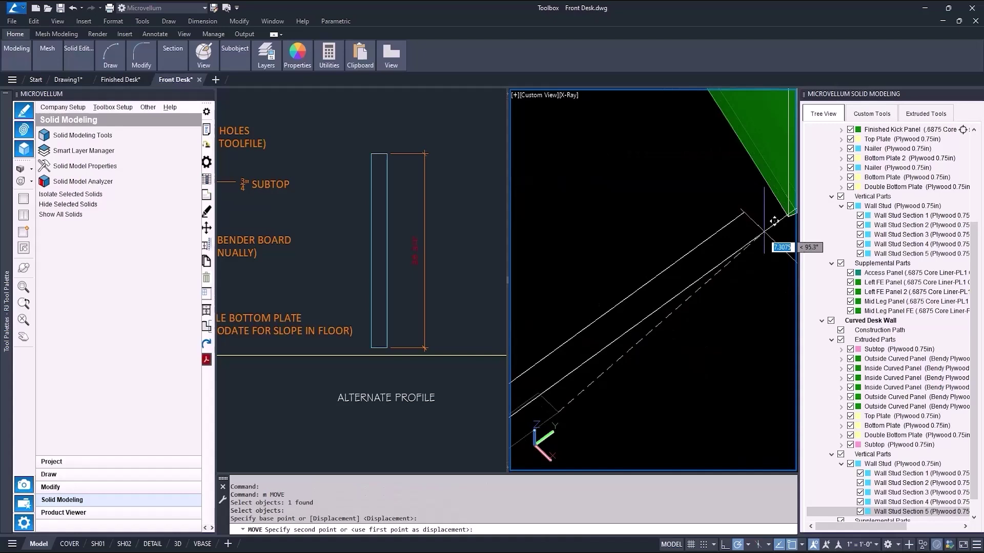
click(750, 234)
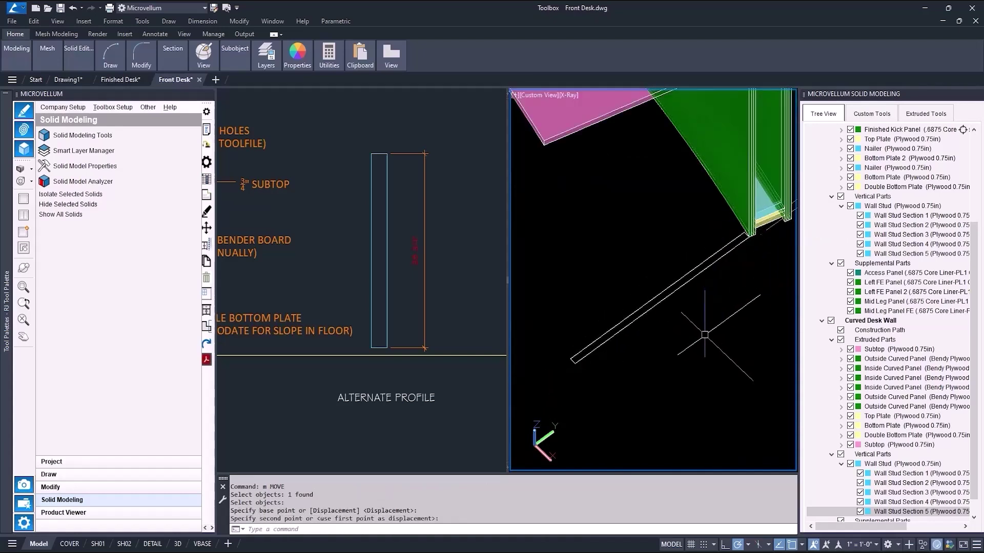
- Rotate the rectangle about that wall corner by reference, aligning its long edge with the angled end of the lower subtop
middle_drag(705, 334, 701, 384)
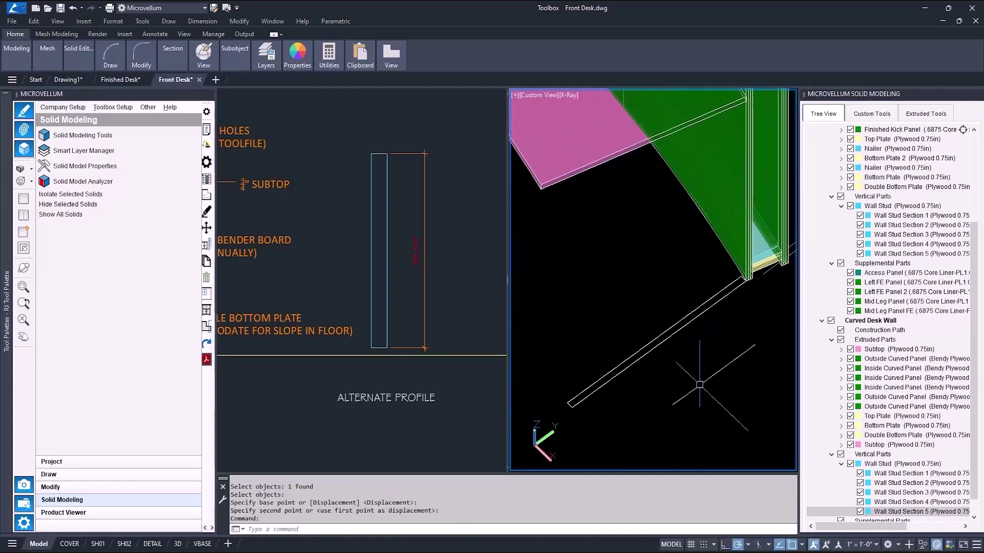
text(ro)
key(Return)
click(687, 324)
key(Return)
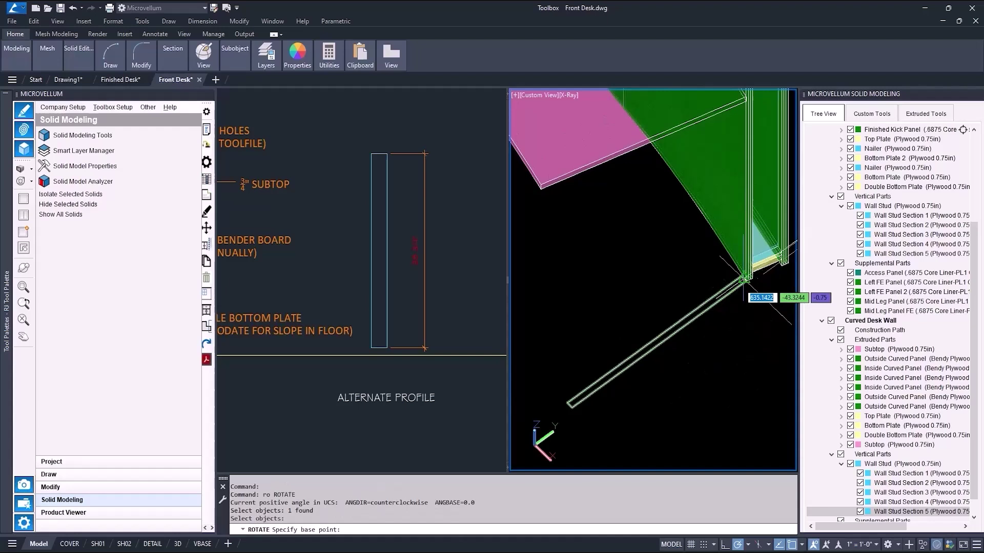
click(747, 279)
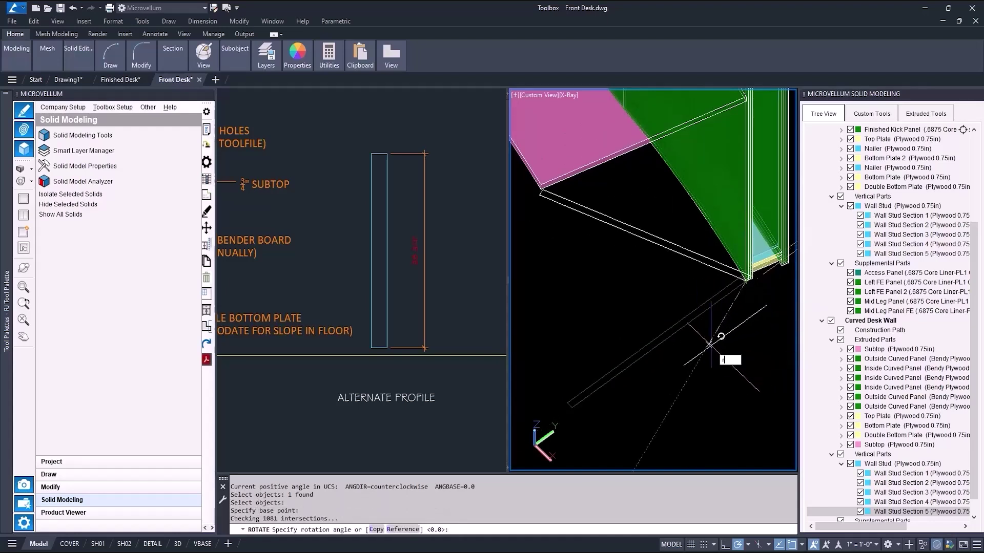
text(r)
key(Return)
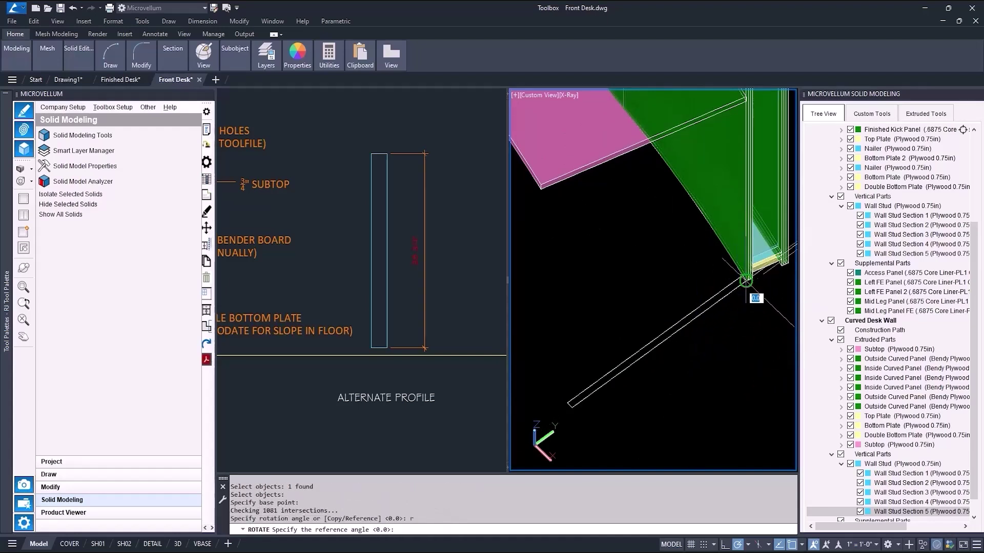
click(747, 280)
click(572, 408)
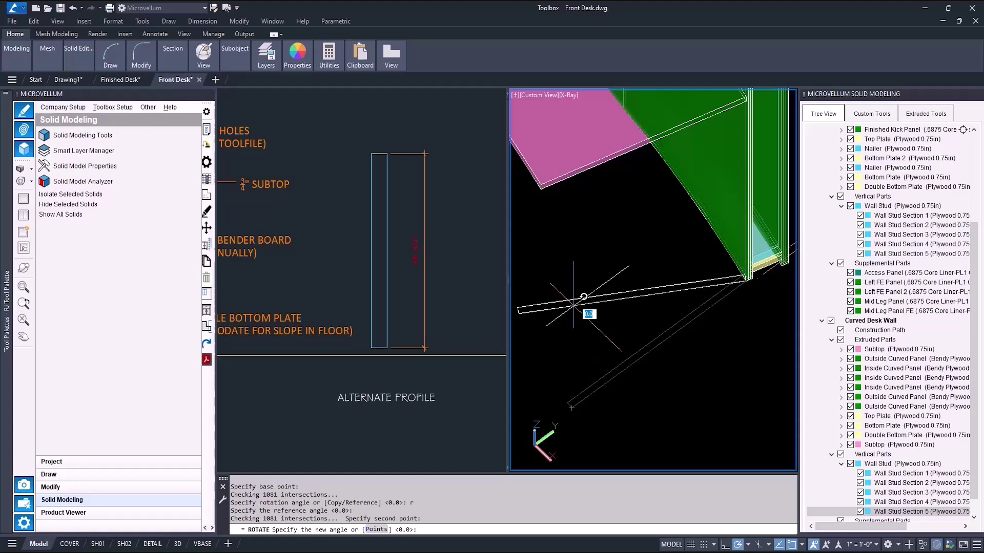
click(541, 188)
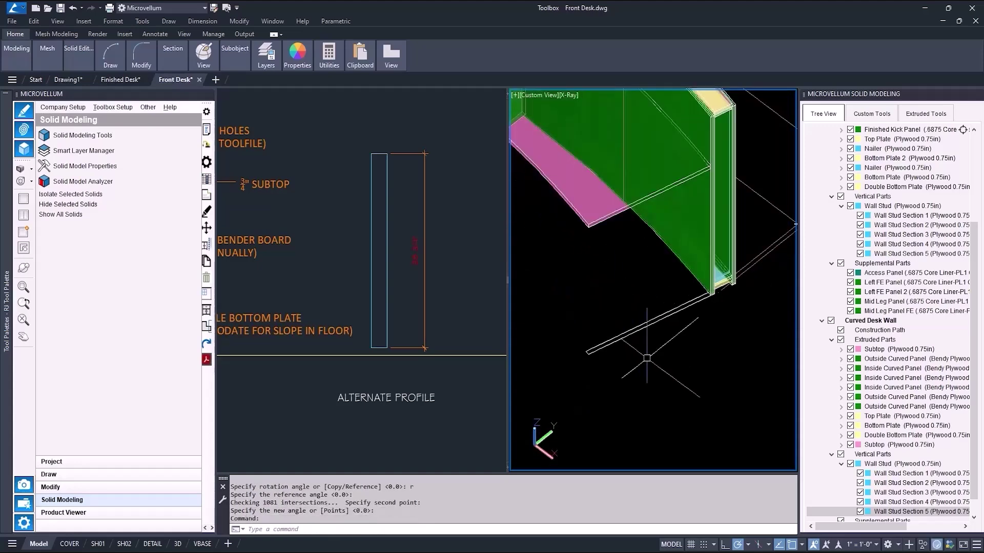
- Press-pull the rectangle upward to the underside of the Curved Desk Wall's lower subtop to form a leg panel
key(ctrl+shift+e)
scroll(589, 347, up, 4)
click(595, 353)
scroll(615, 342, down, 3)
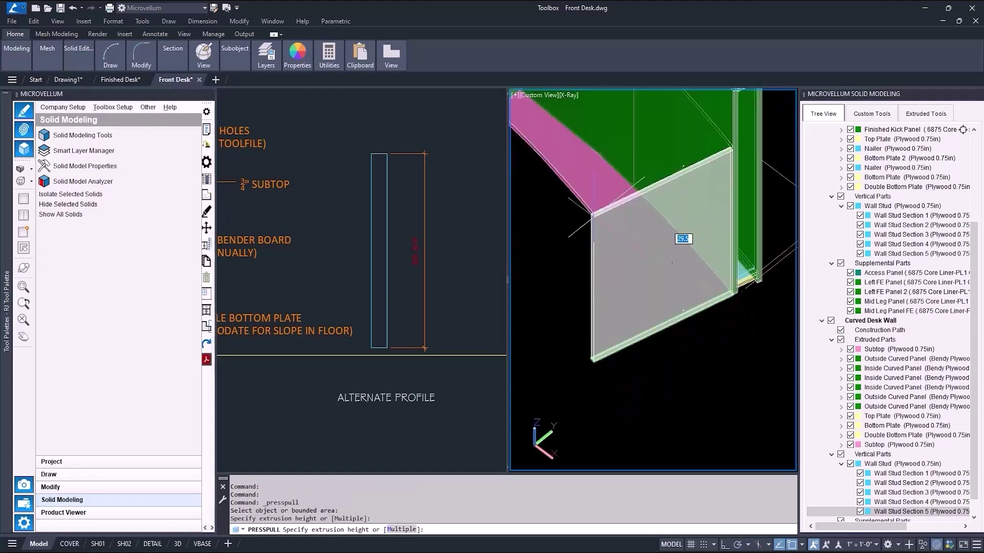
scroll(594, 216, up, 4)
click(593, 217)
scroll(618, 259, down, 4)
key(Return)
- Copy the leg panel corner to corner by its own thickness to place a second panel flush against it
text(cc)
key(Return)
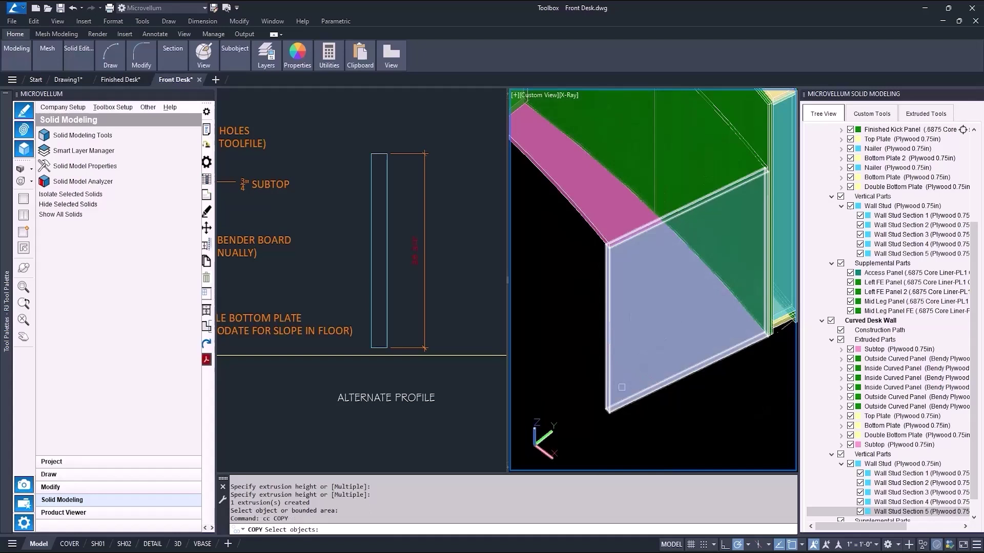
click(658, 387)
key(Return)
click(608, 412)
click(606, 408)
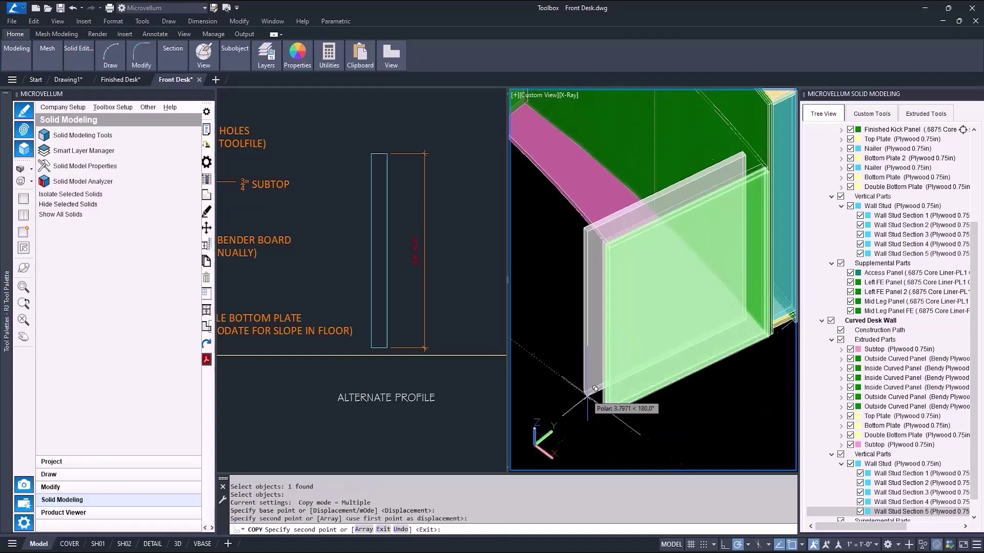
key(Return)
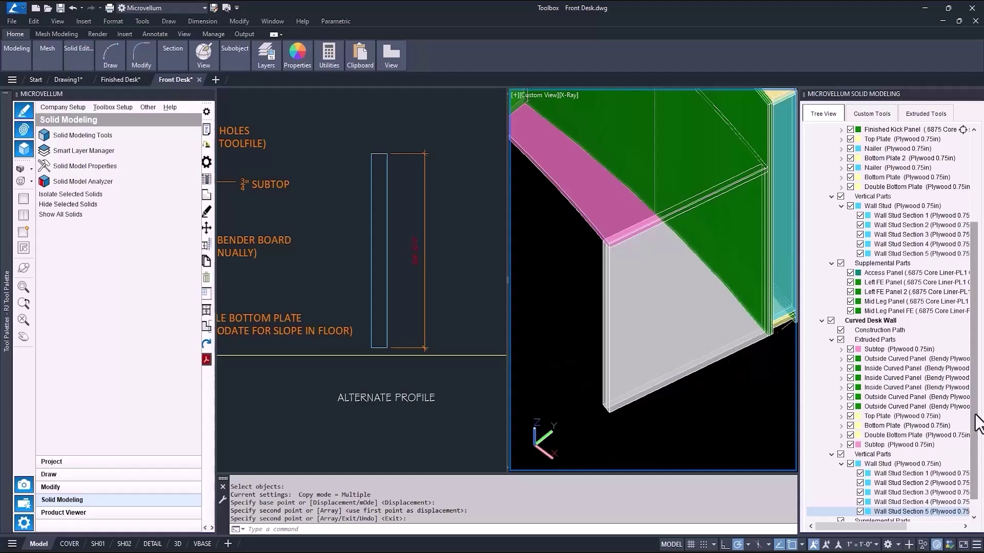
- Add the two end panels to the Curved Desk Wall's supplemental parts as Right Leg Panel and Right Leg Panel FE
drag(974, 422, 973, 436)
right_click(881, 502)
click(926, 506)
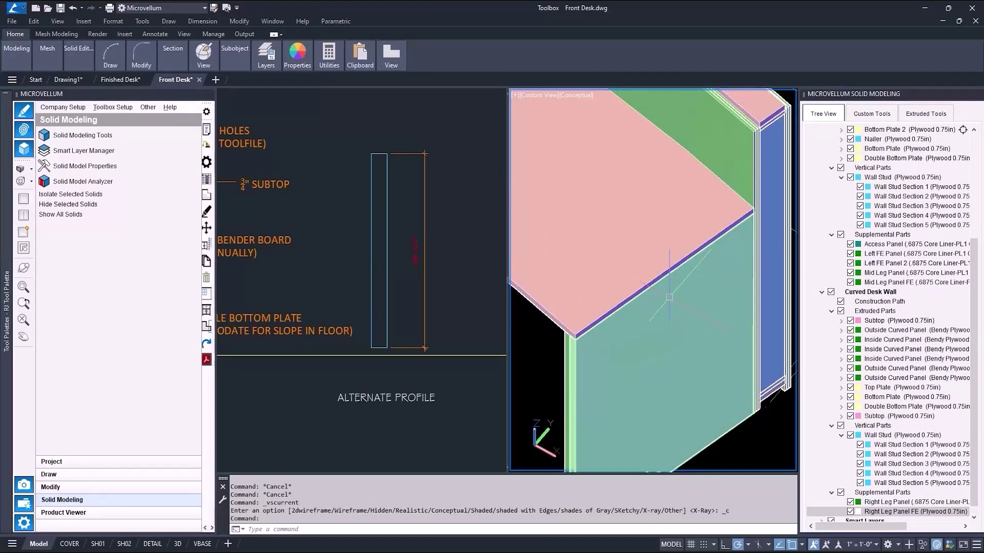
scroll(669, 297, down, 2)
middle_drag(633, 288, 711, 316)
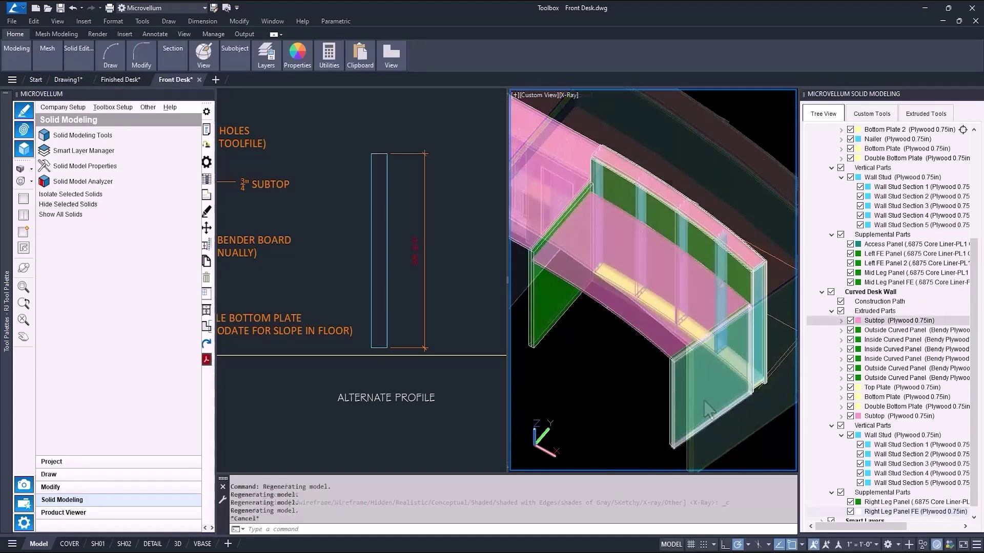
- Change the Extrusion End Offset of the Curved Desk Wall's lower Subtop and apply it to the model
right_click(875, 321)
click(922, 325)
click(429, 154)
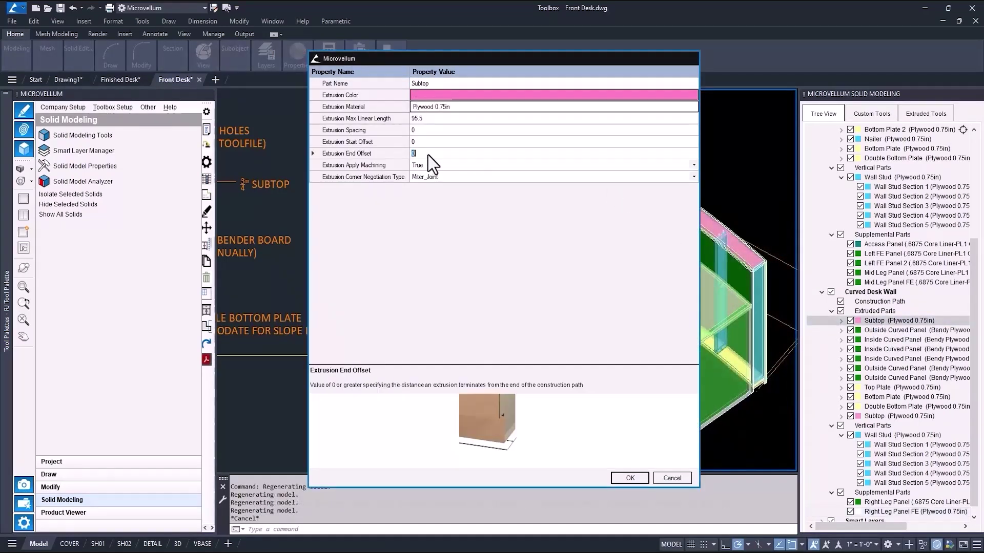
click(639, 481)
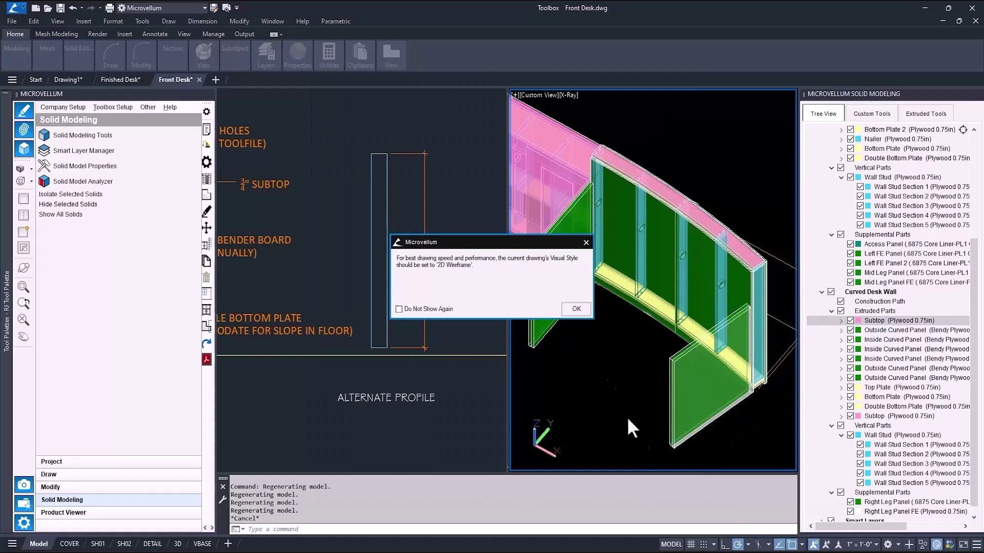
click(580, 311)
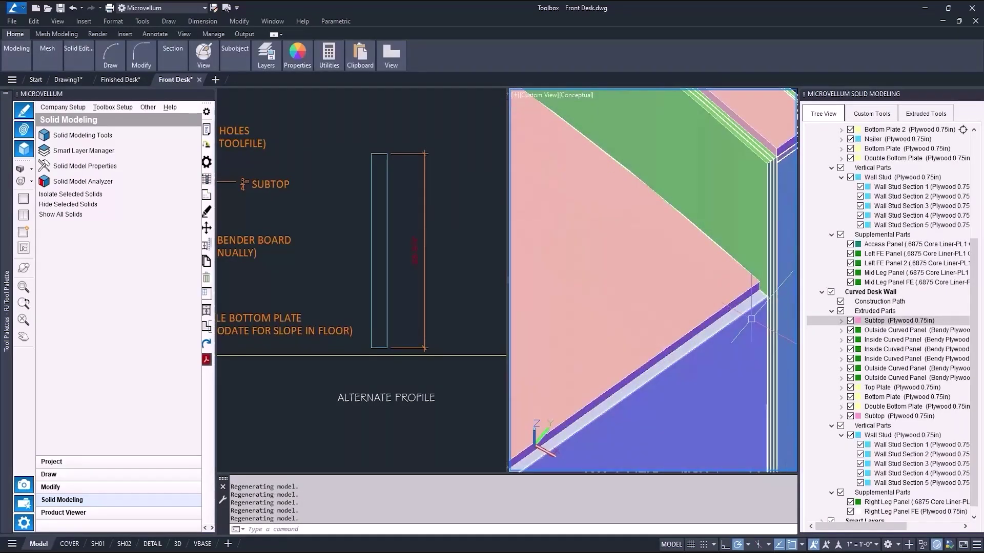
- Set both the Extrusion Start Offset and End Offset of the Curved Desk Wall's upper Subtop to .625
scroll(758, 184, up, 6)
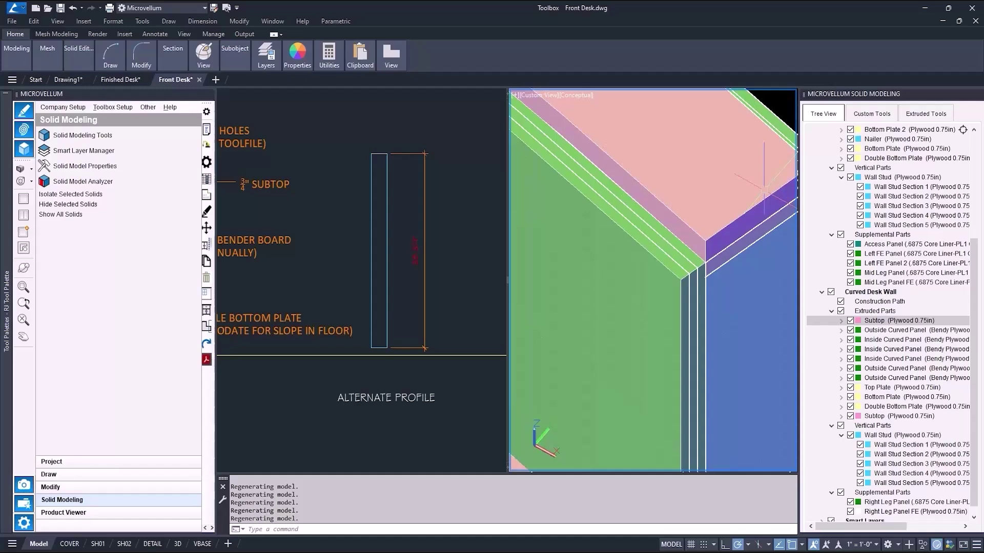
scroll(736, 291, down, 7)
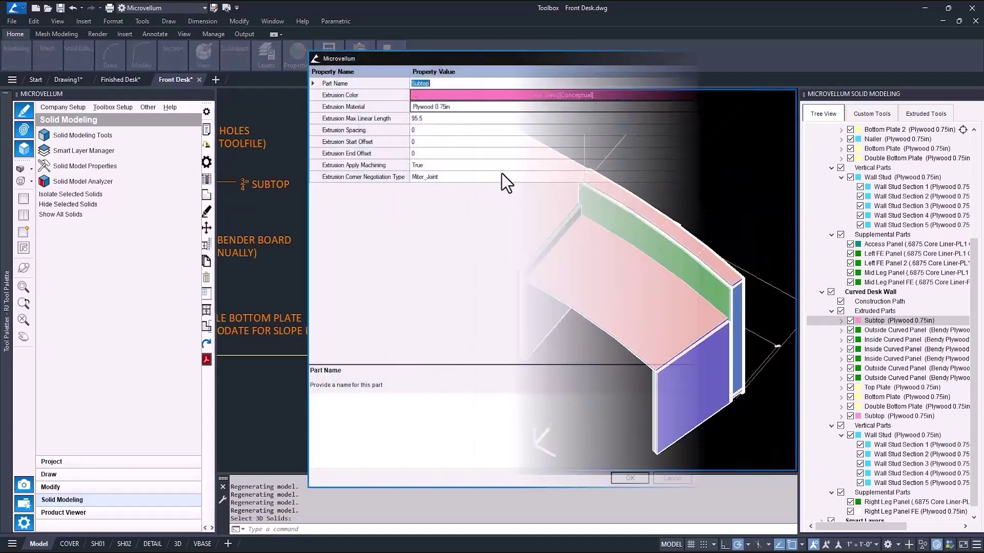
click(427, 144)
text(.625)
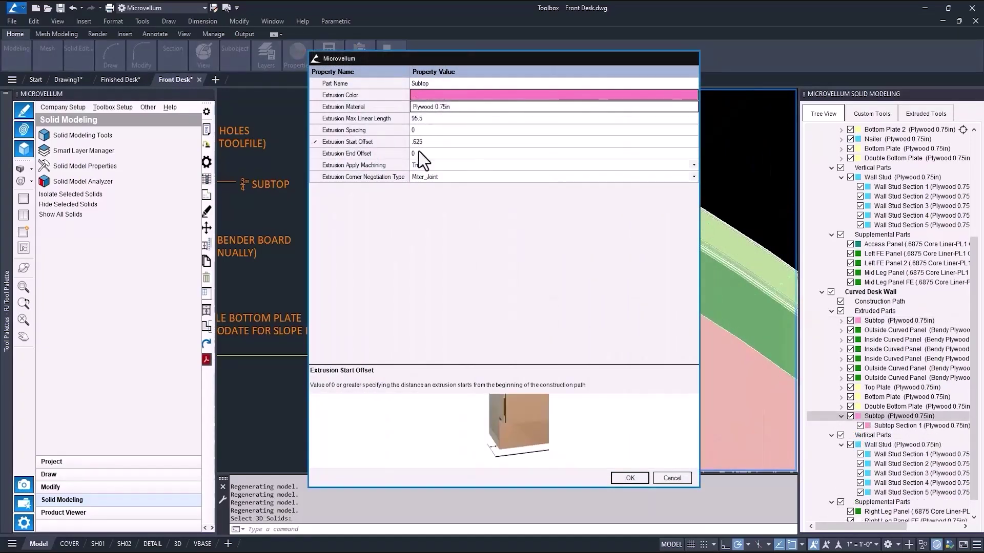
click(419, 153)
text(.625)
click(611, 480)
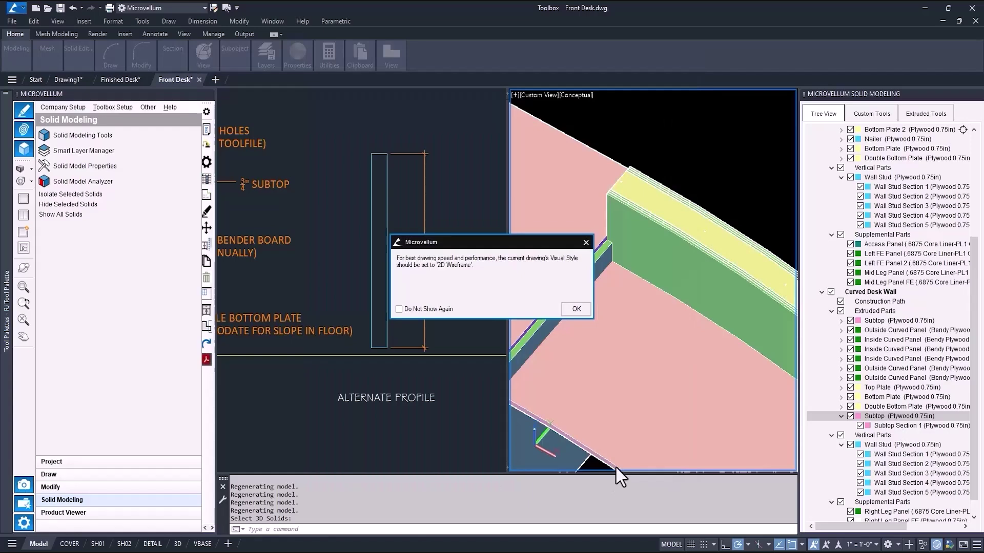
click(575, 309)
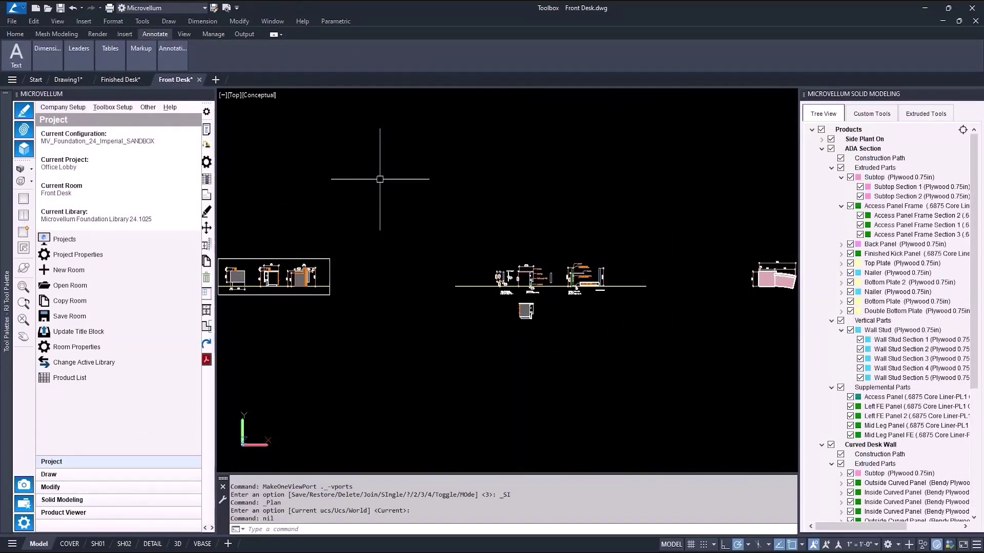
- Hide the ADA Section and Curved Desk Wall, showing only the Curved Desk Wall's two Subtops in the top view
middle_drag(752, 263, 658, 270)
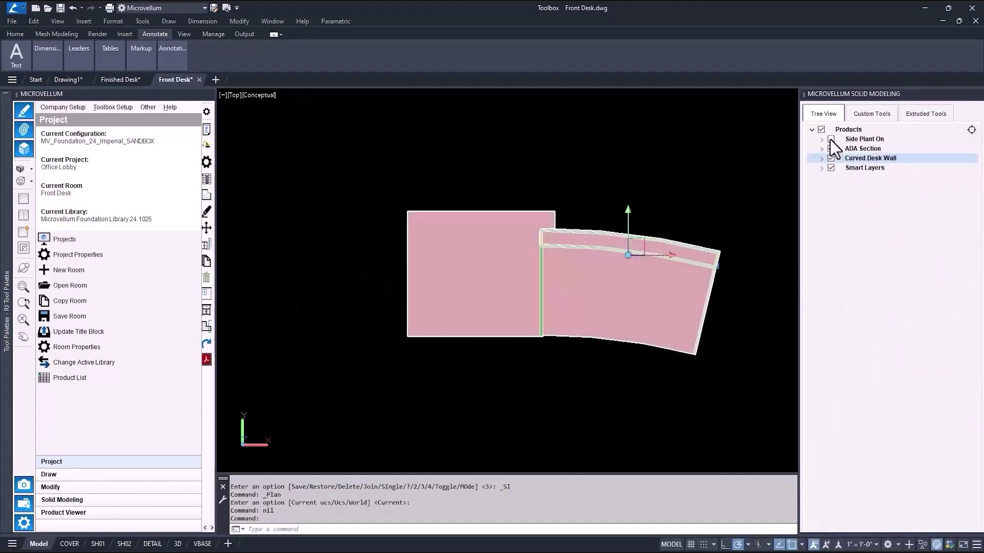
click(831, 148)
click(831, 158)
click(822, 159)
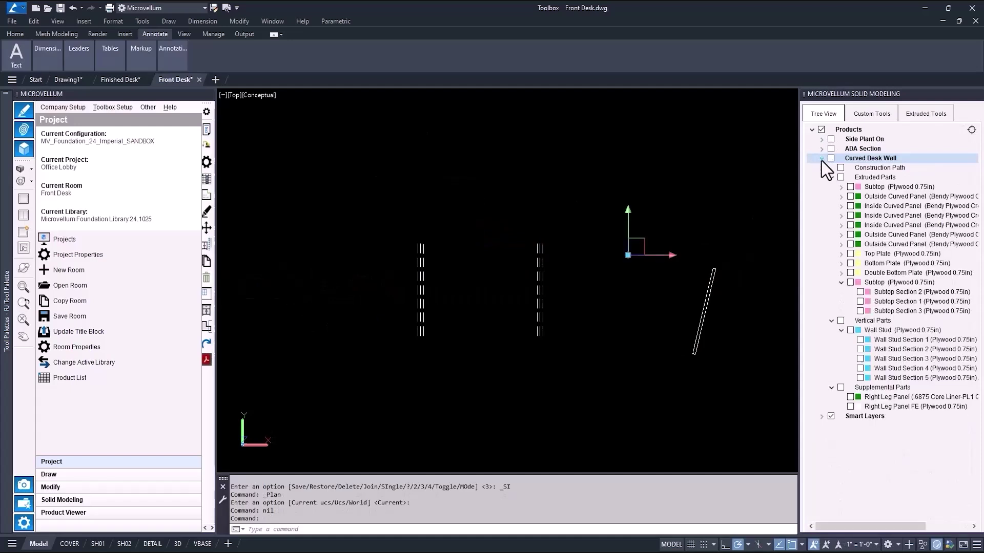
click(850, 186)
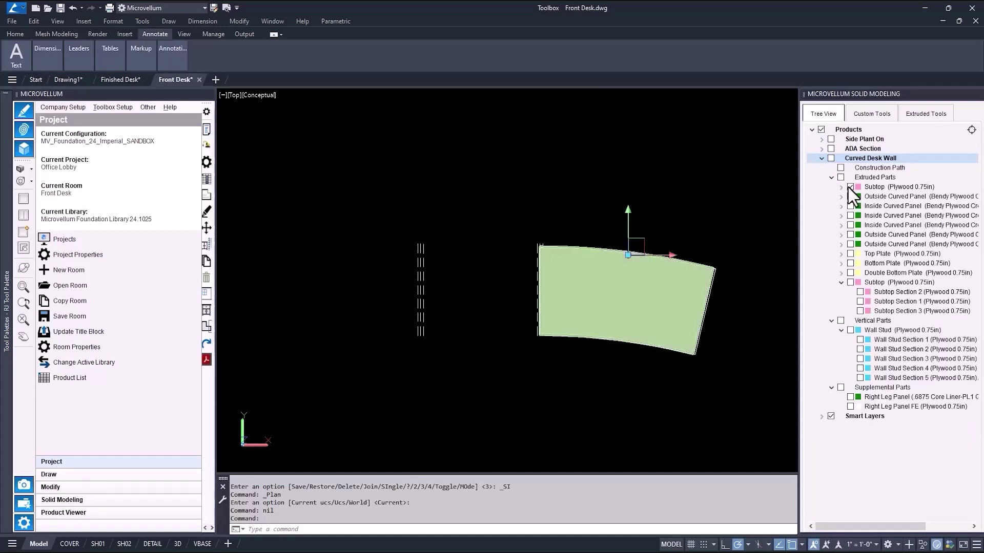
click(850, 283)
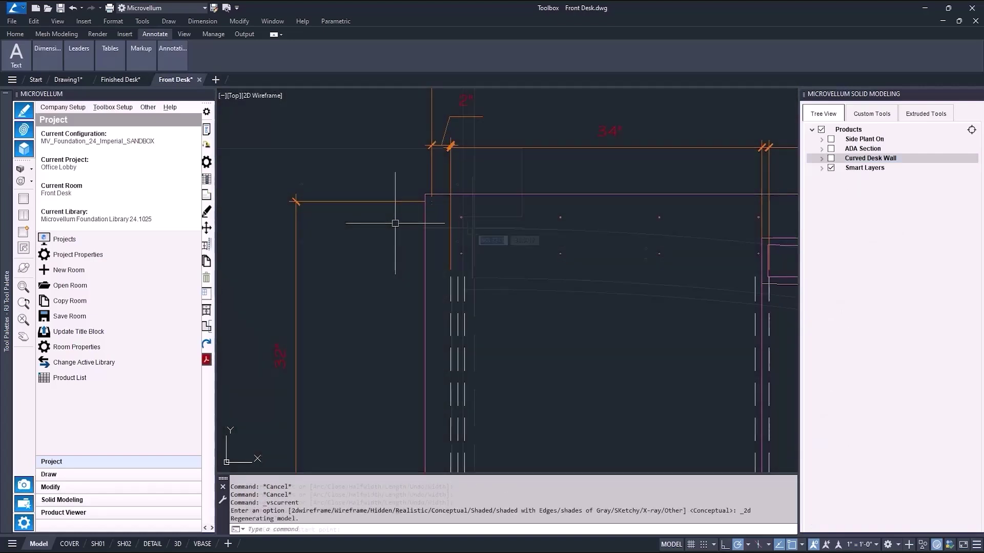
- Draw a closed four-point polyline through the corners of the curved wall's upper subtop outline in plan
click(469, 227)
scroll(734, 255, up, 3)
click(765, 278)
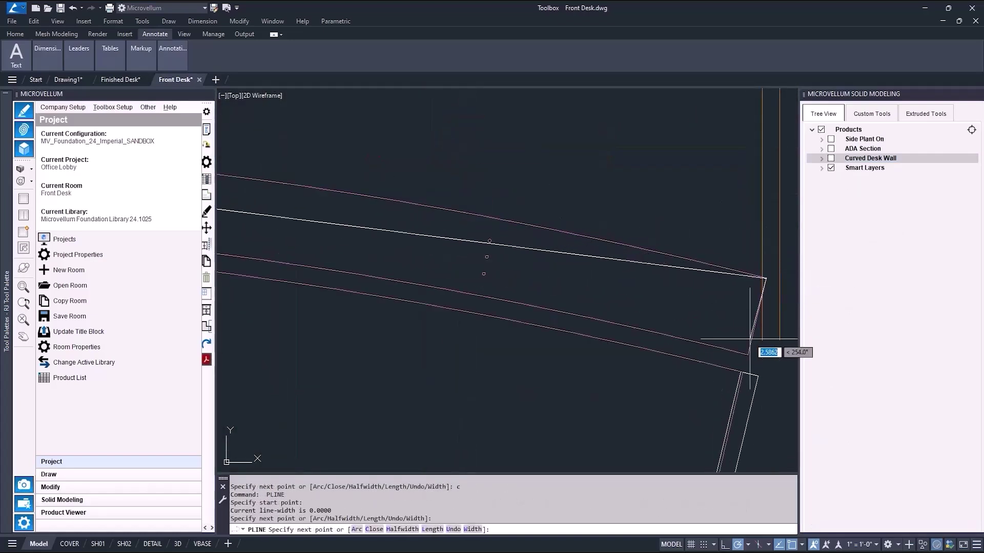
click(748, 355)
scroll(723, 349, down, 2)
scroll(321, 301, up, 3)
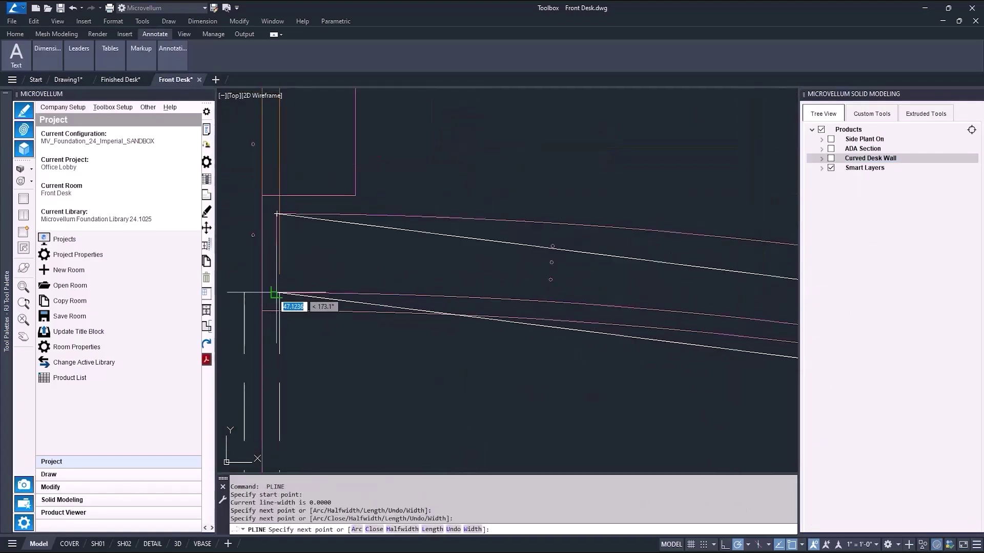
click(275, 293)
key(Return)
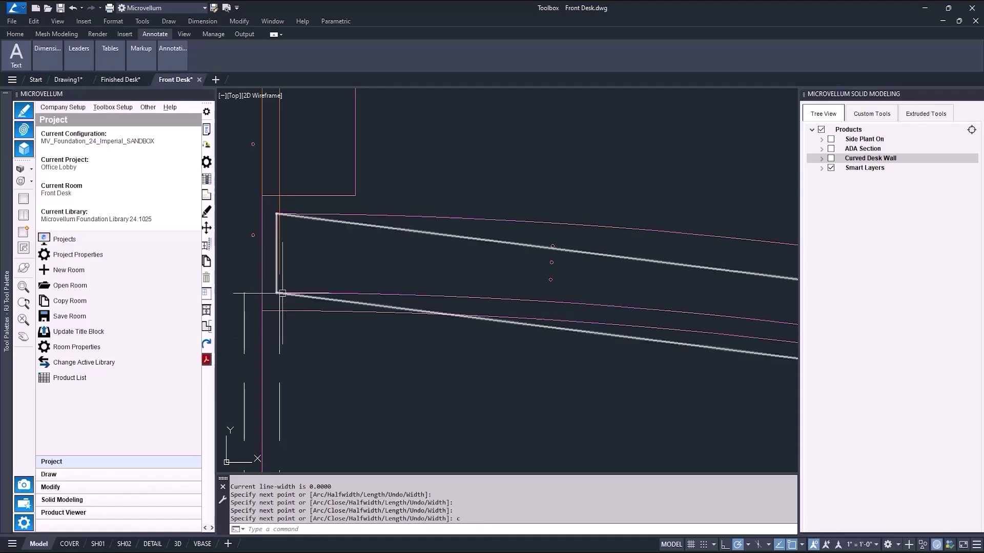
- Draw a second closed four-point polyline through the corners of the curved desk's lower subtop outline
scroll(270, 304, down, 1)
key(Return)
click(281, 306)
scroll(279, 306, down, 3)
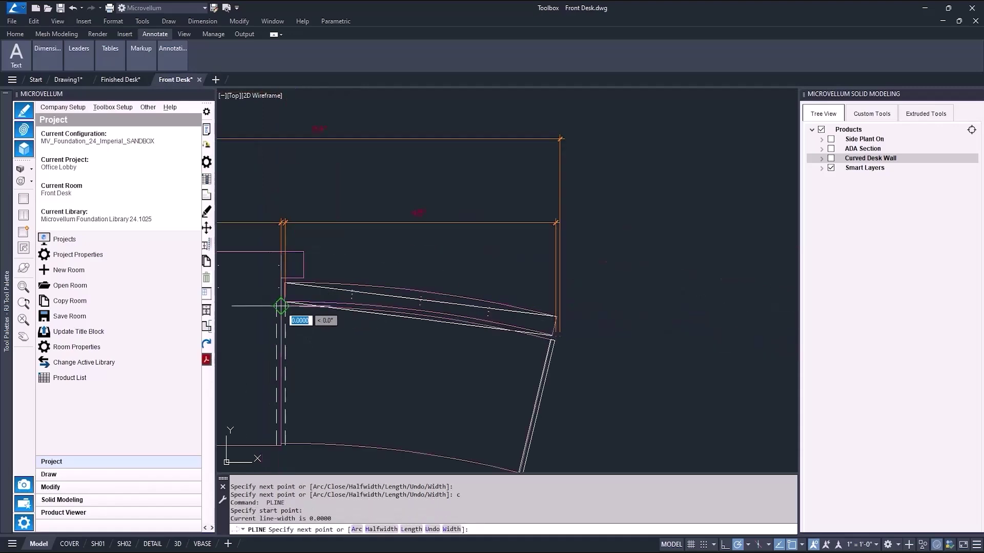
scroll(536, 336, up, 5)
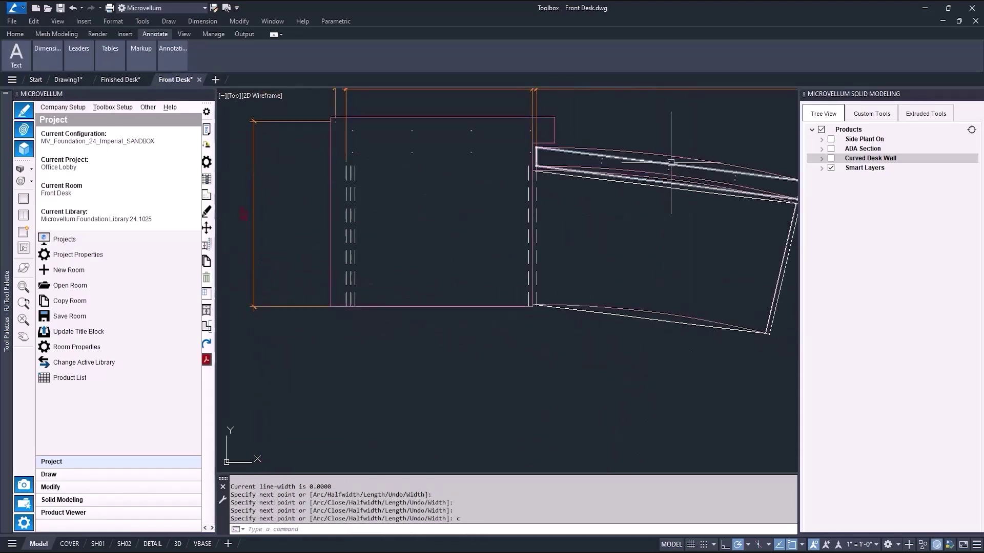
- Convert the upper subtop polyline's two long straight edges to arcs that follow the curved wall outline
scroll(666, 162, up, 4)
mouse_move(682, 172)
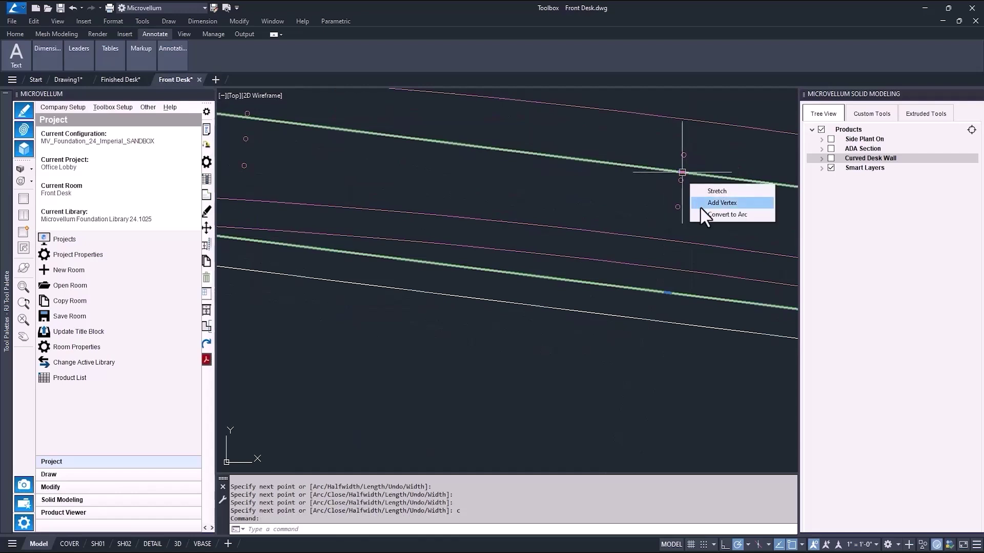
click(702, 213)
click(688, 123)
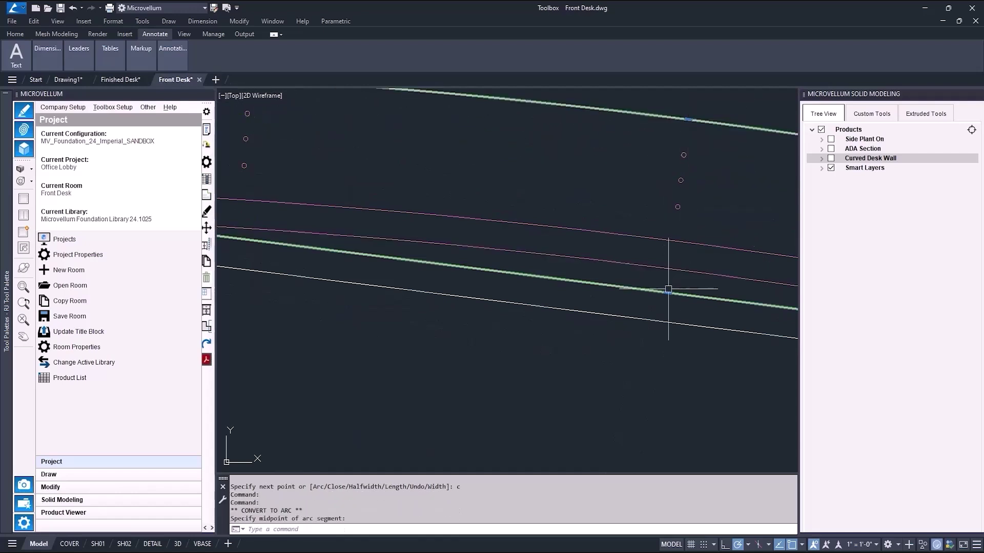
mouse_move(667, 293)
click(697, 332)
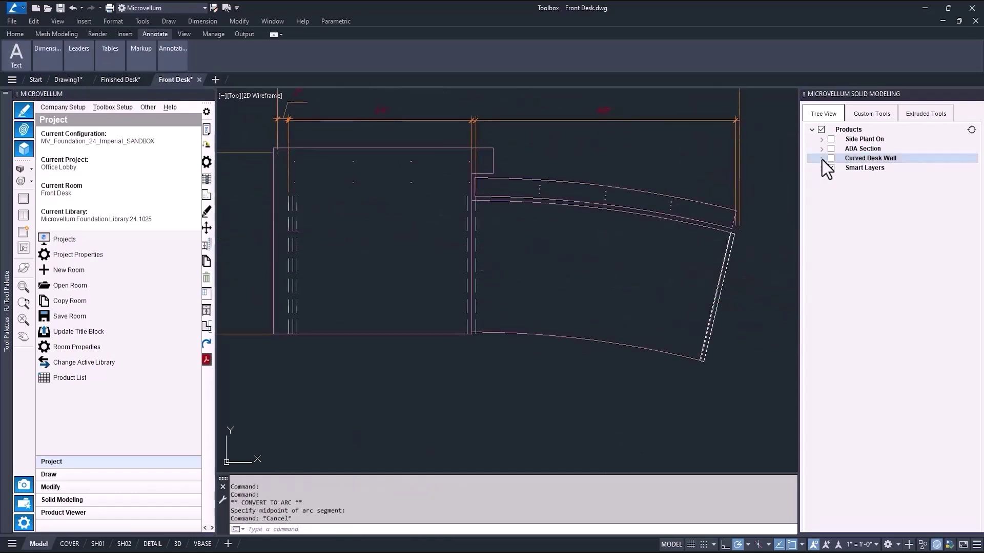
- Move the three countertop outlines clear of the plan dimensions, placing them as a group above the dimensioned desk plan
click(822, 159)
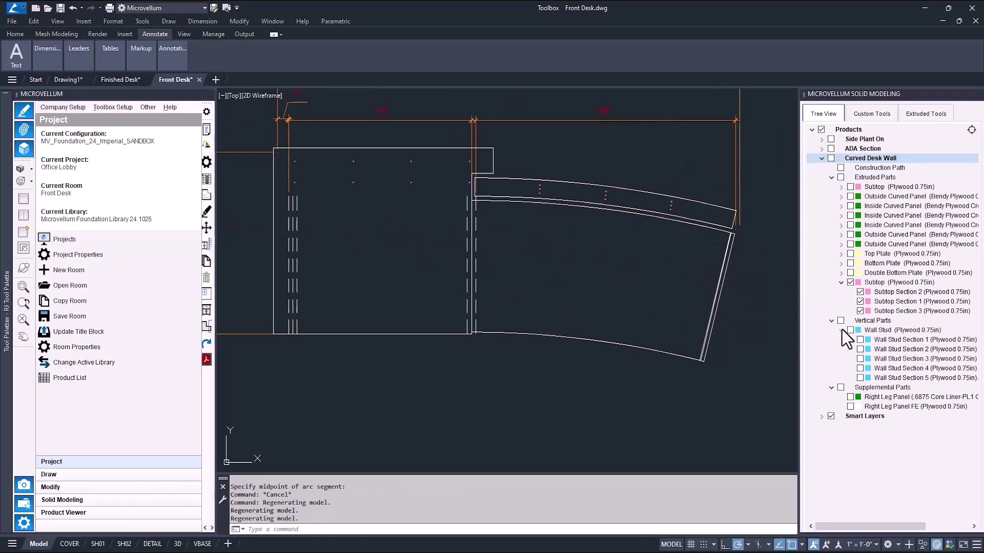
click(821, 149)
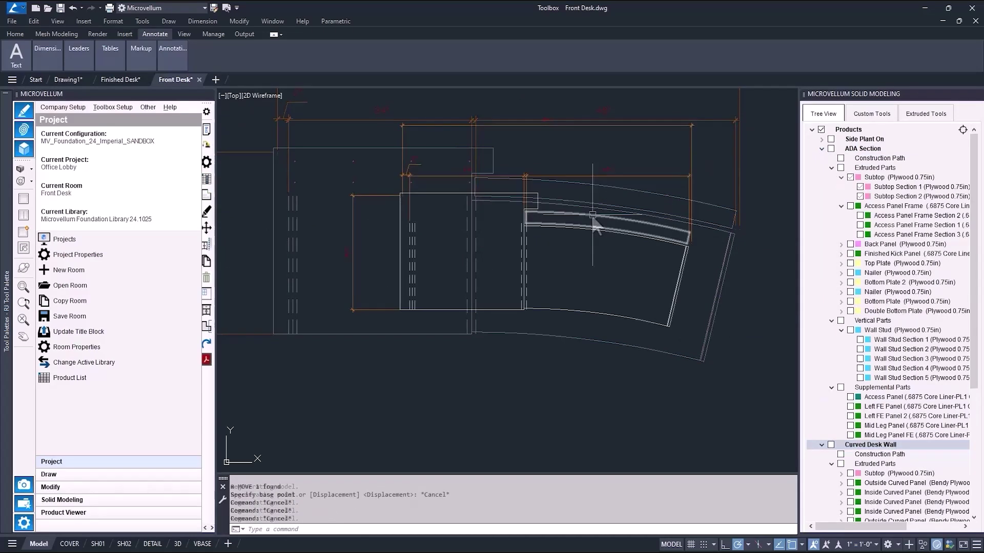
text(m)
key(space)
click(579, 227)
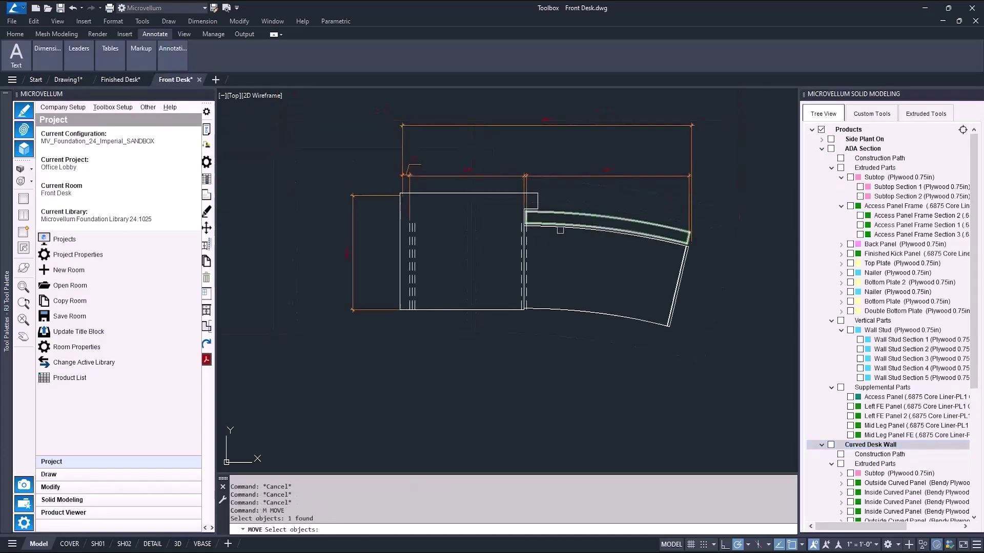
click(560, 241)
click(523, 249)
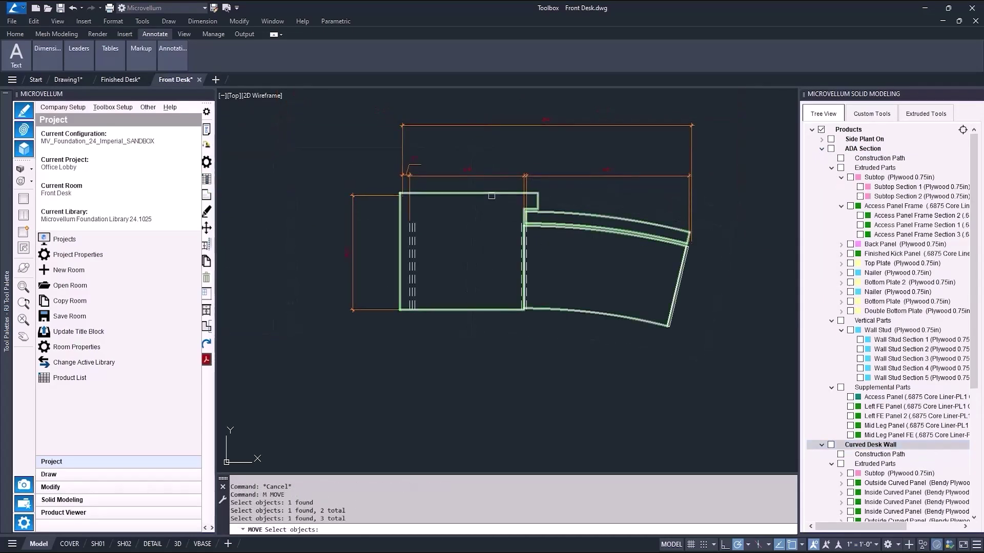
key(Return)
click(493, 251)
scroll(493, 251, down, 4)
click(493, 128)
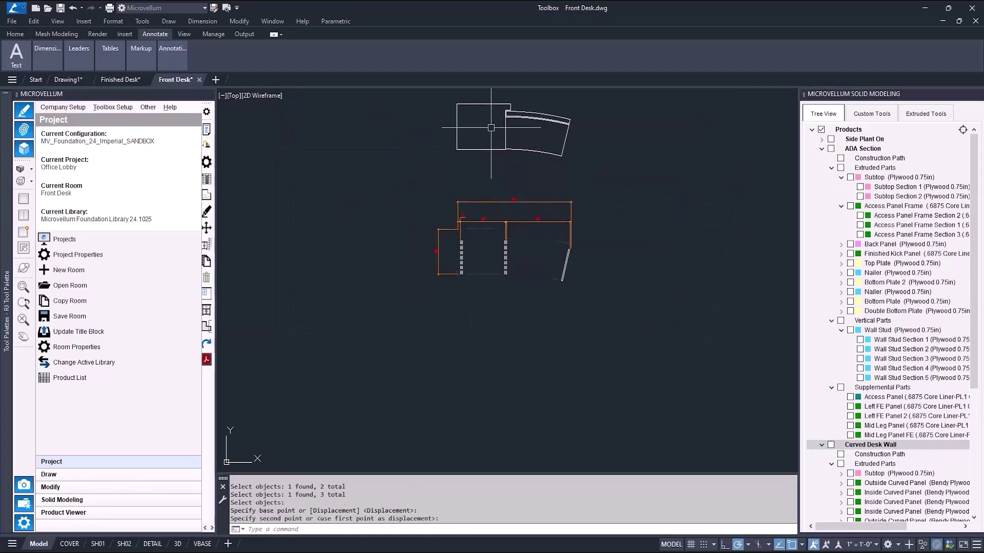
- Create a boundary polyline in the short strip at the lower-left corner of the ADA section's outline
middle_drag(518, 173, 536, 231)
scroll(512, 227, up, 4)
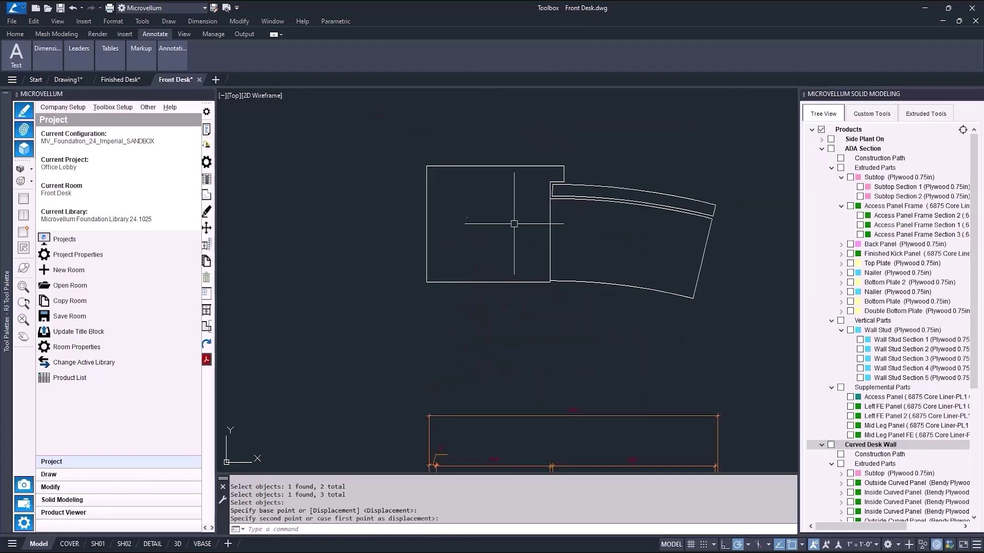
scroll(596, 206, up, 3)
middle_drag(602, 232, 593, 279)
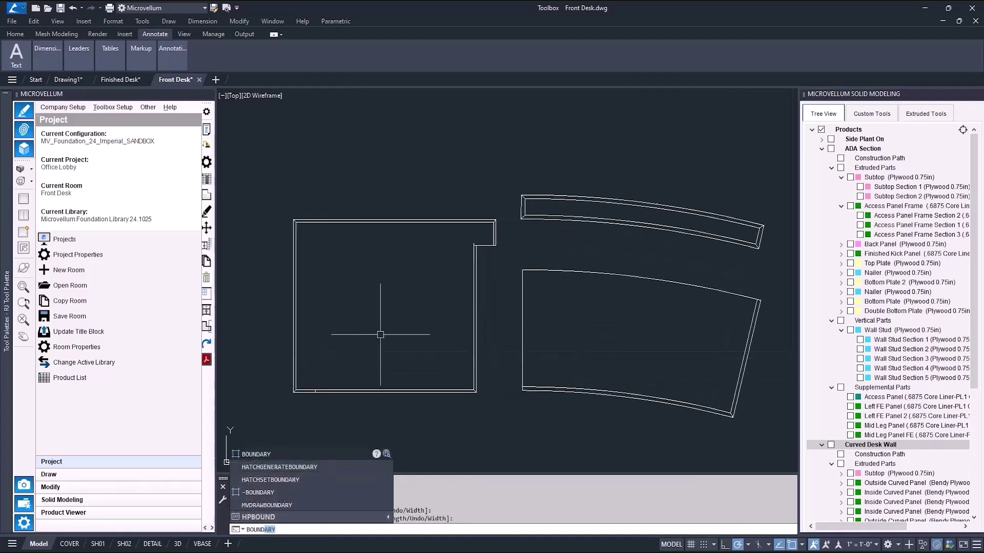
key(Return)
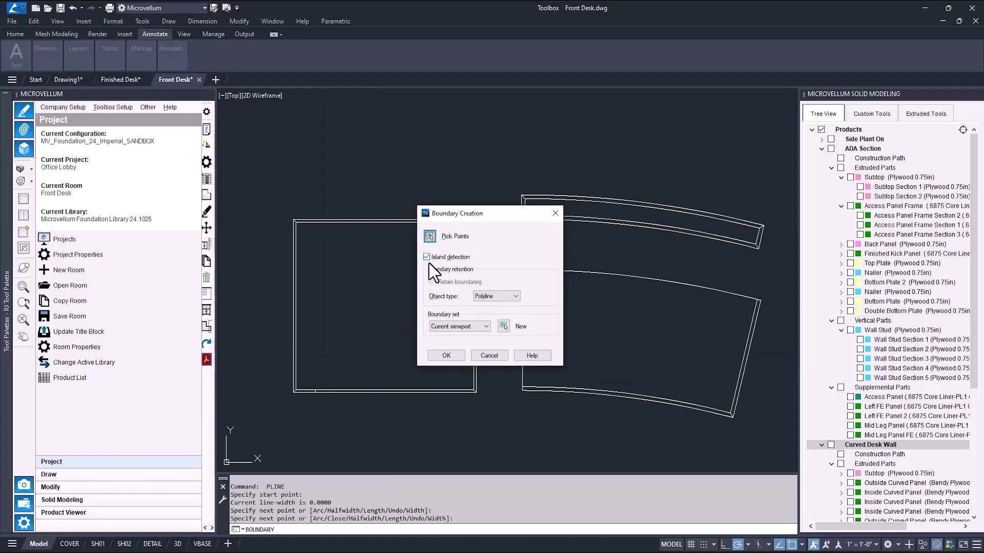
click(445, 354)
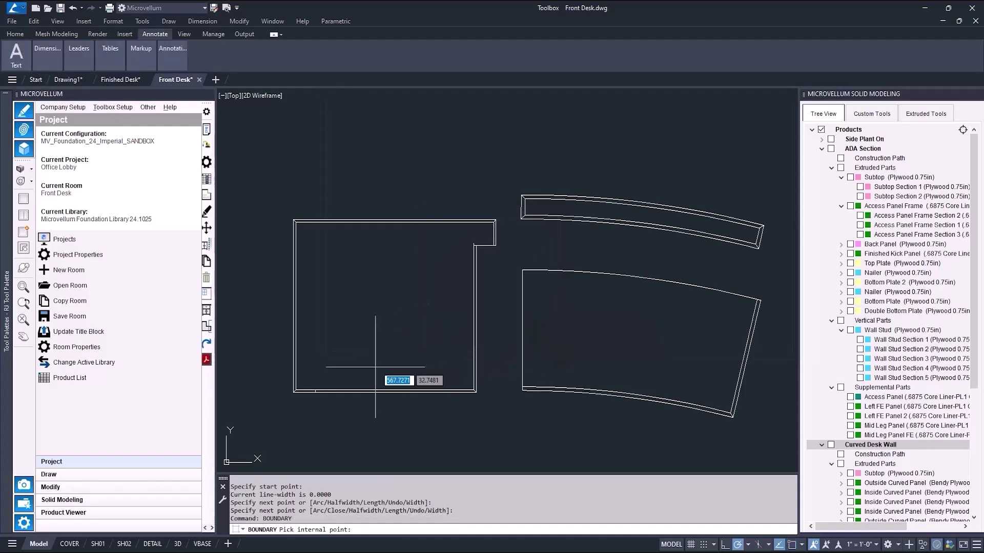
scroll(300, 394, up, 2)
click(303, 389)
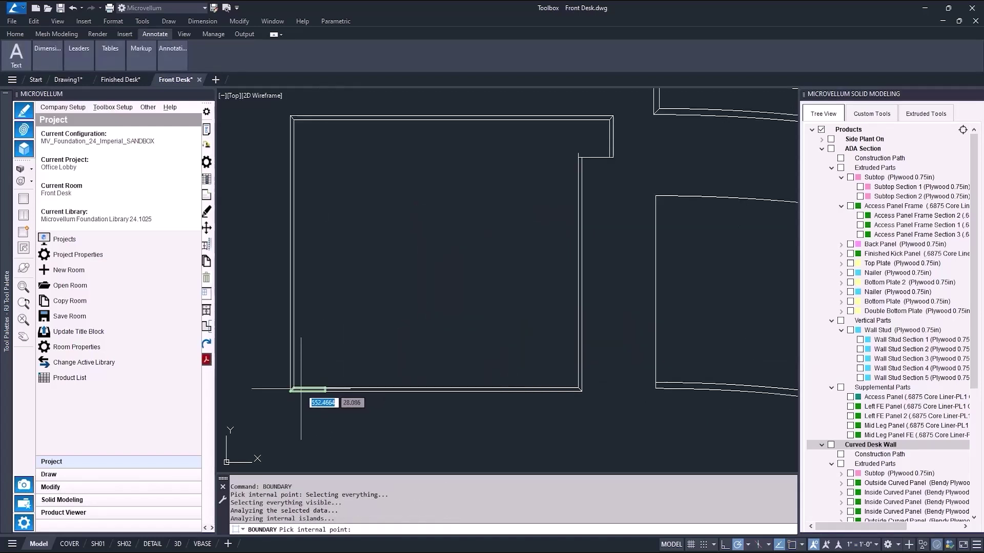
key(Return)
- Create a boundary polyline from the remaining long strip along the ADA outline's lower edge
key(Return)
click(439, 357)
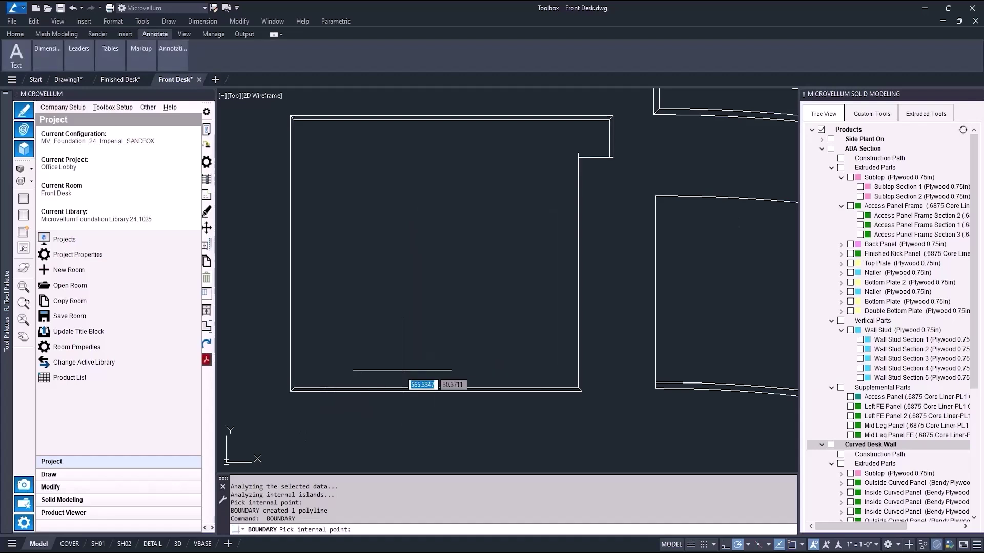
scroll(369, 390, up, 2)
click(368, 390)
key(Return)
- Create a boundary polyline from the strip along the ADA outline's left edge
key(Return)
click(446, 355)
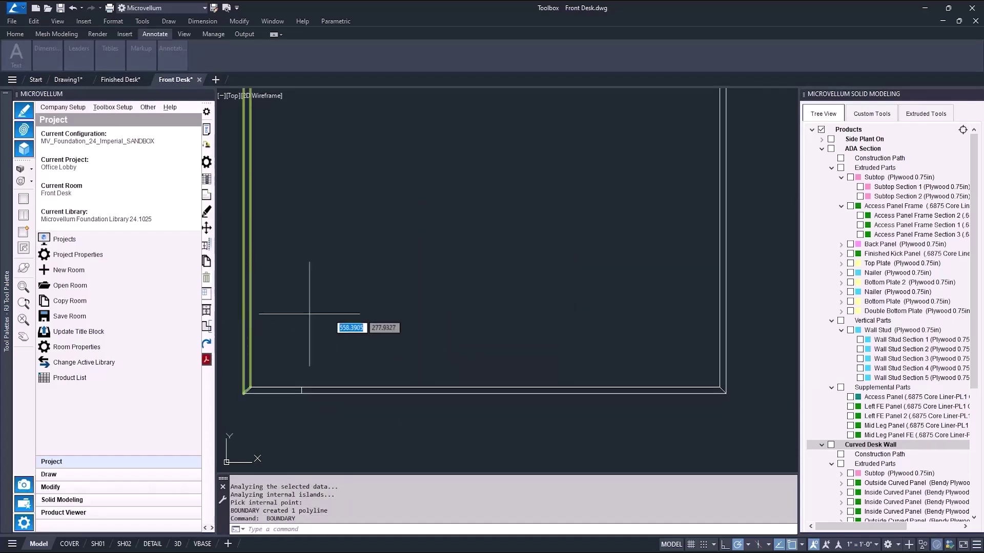
scroll(405, 318, down, 4)
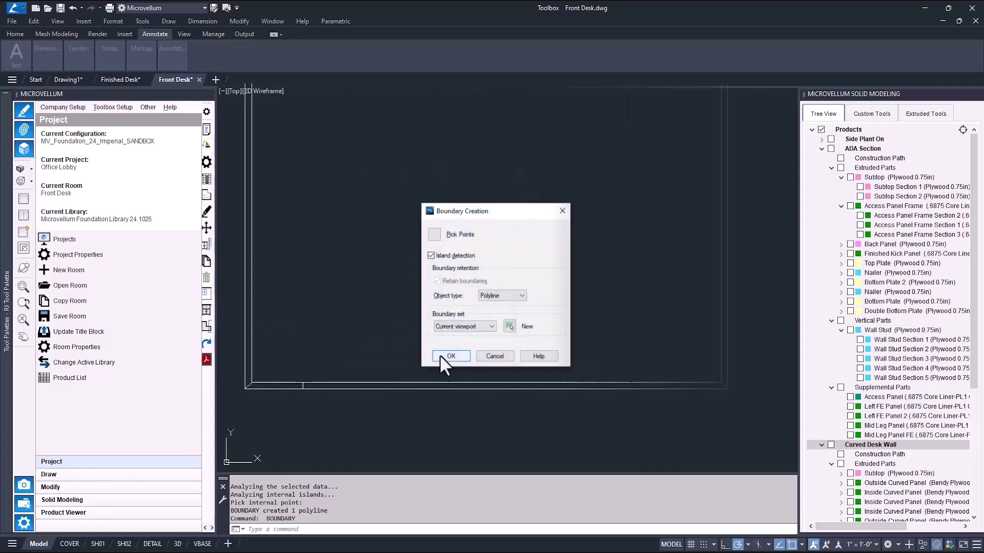
click(439, 355)
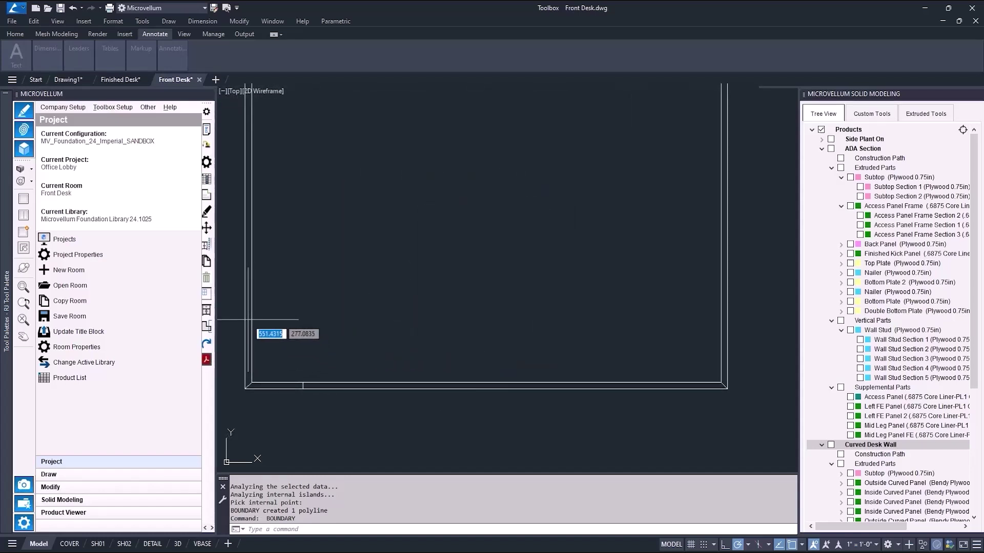
scroll(248, 319, down, 4)
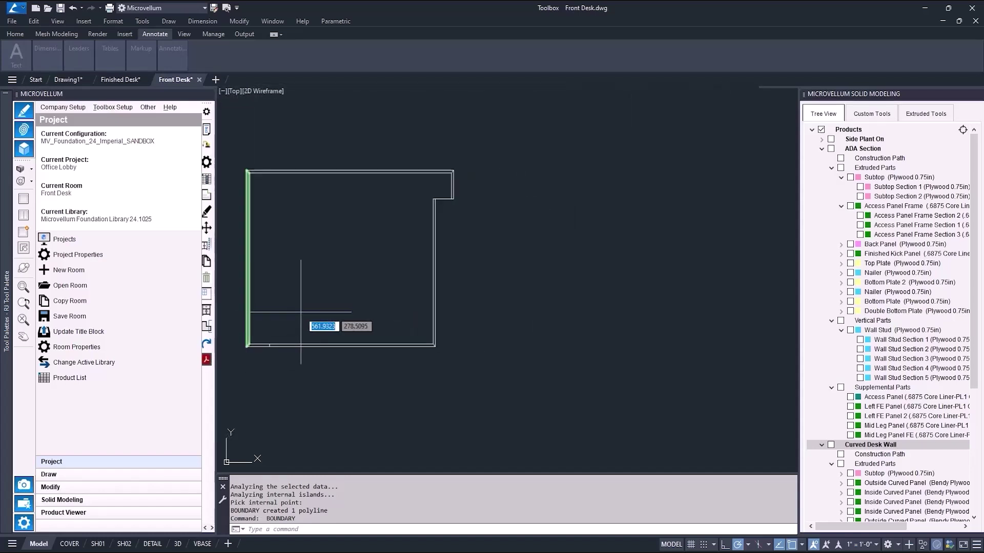
key(Return)
- Create a boundary polyline from the strip along the ADA outline's right edge, below the notch
key(Return)
key(Return)
scroll(434, 296, up, 2)
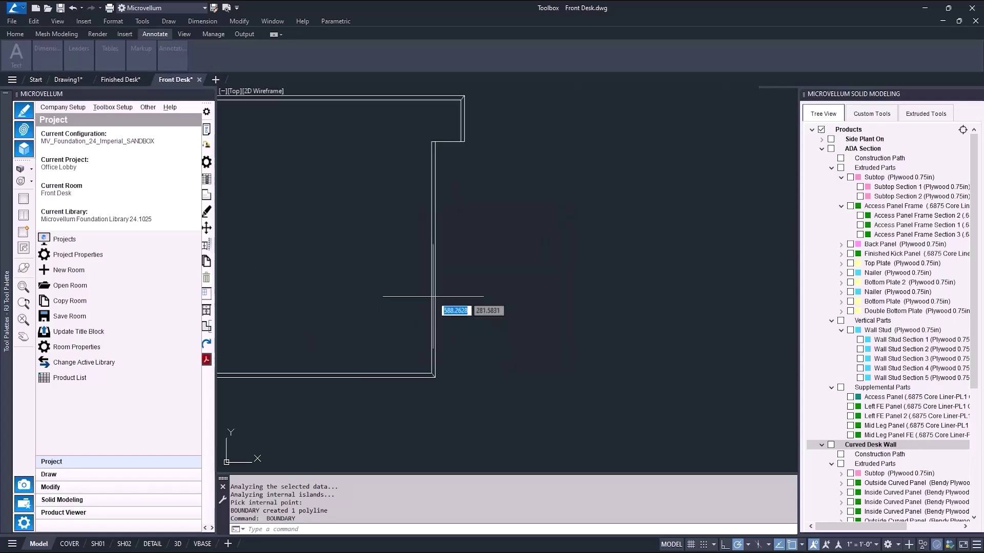
click(433, 296)
key(Return)
- In a Conceptual 3D view, Presspull the ADA outline's short corner strip and its outer side and back strips down 23.5
shift+middle_drag(437, 333, 442, 254)
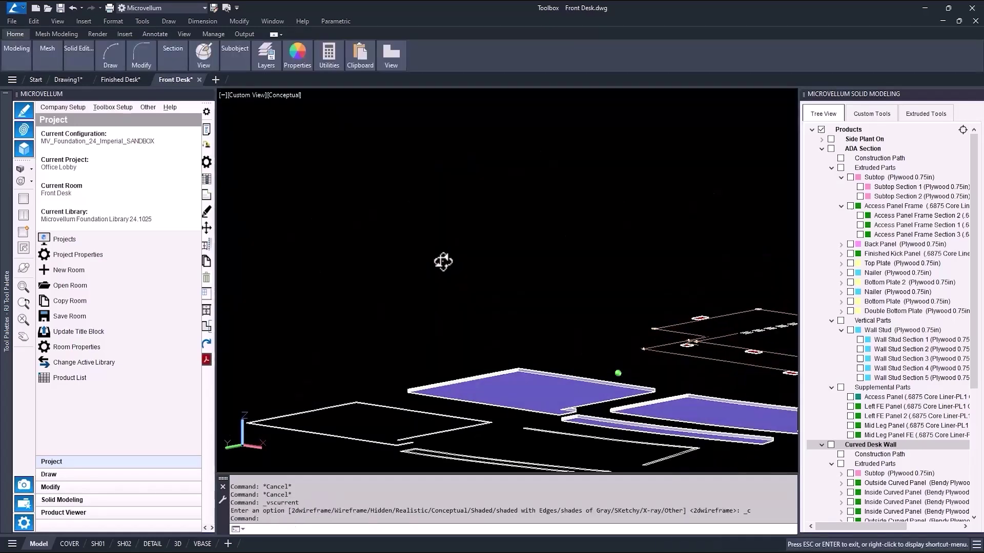
middle_drag(379, 378, 426, 331)
scroll(401, 365, up, 5)
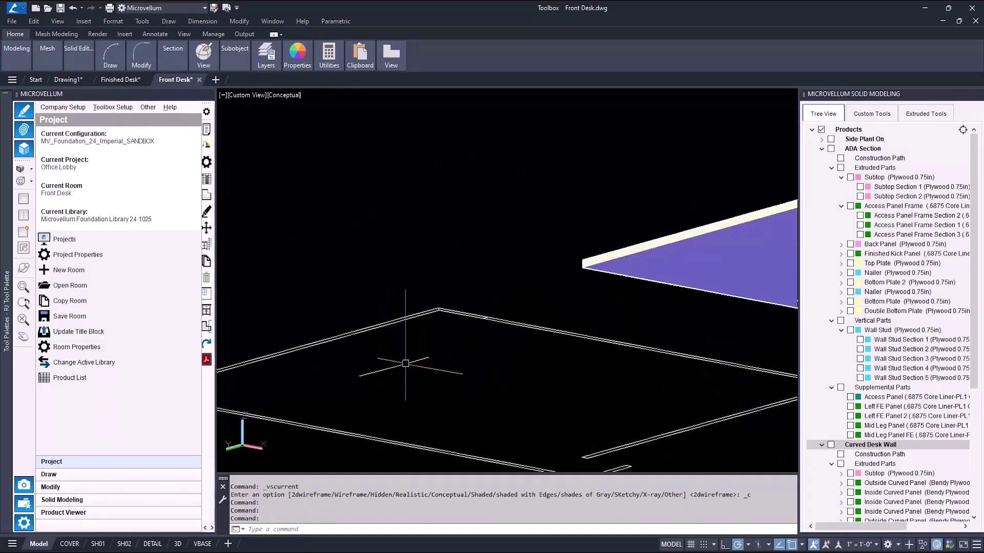
key(Return)
scroll(461, 336, up, 4)
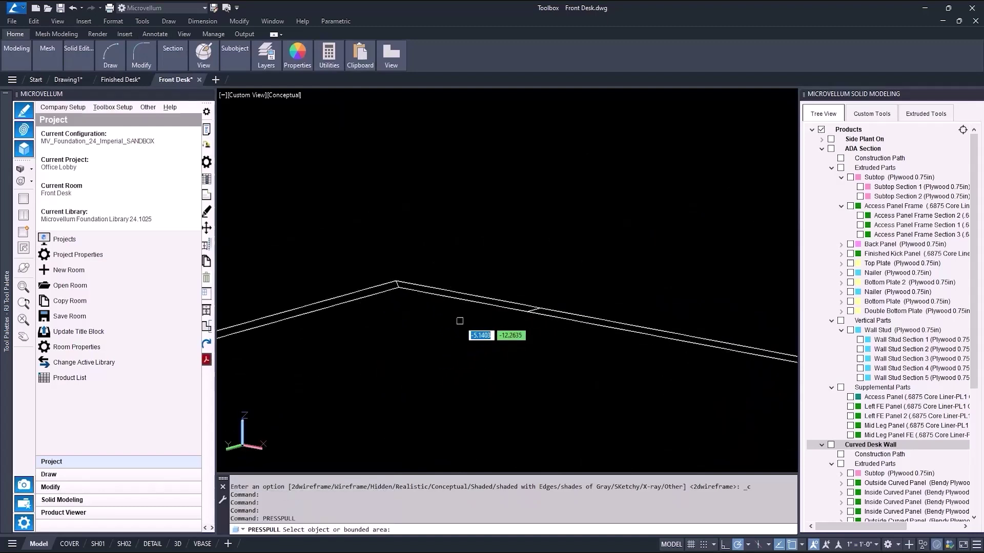
scroll(452, 284, down, 3)
click(439, 287)
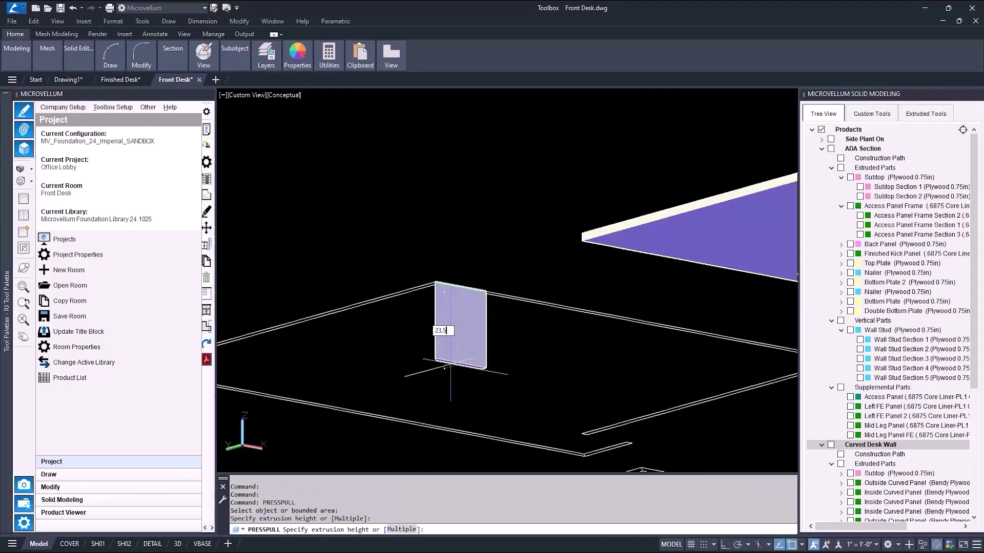
key(Return)
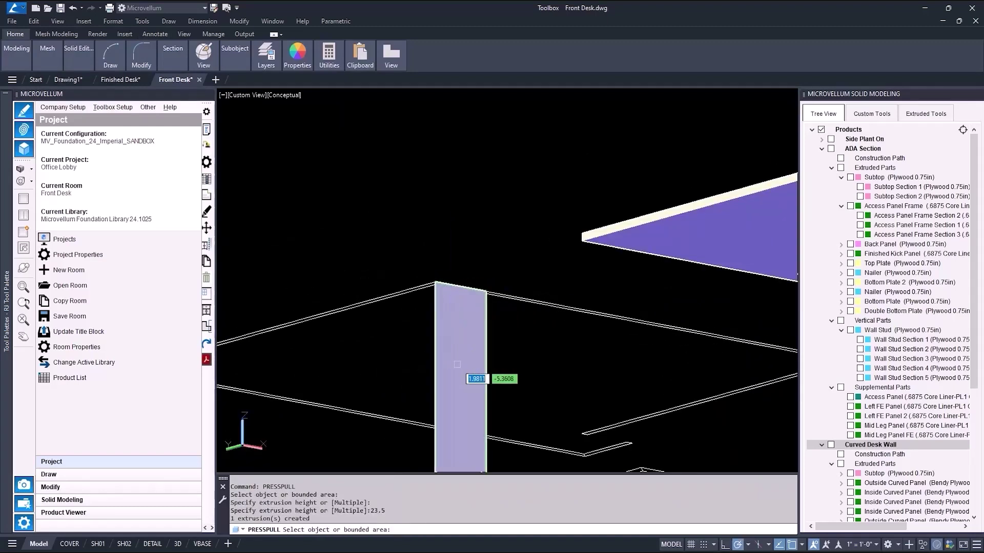
scroll(435, 297, up, 3)
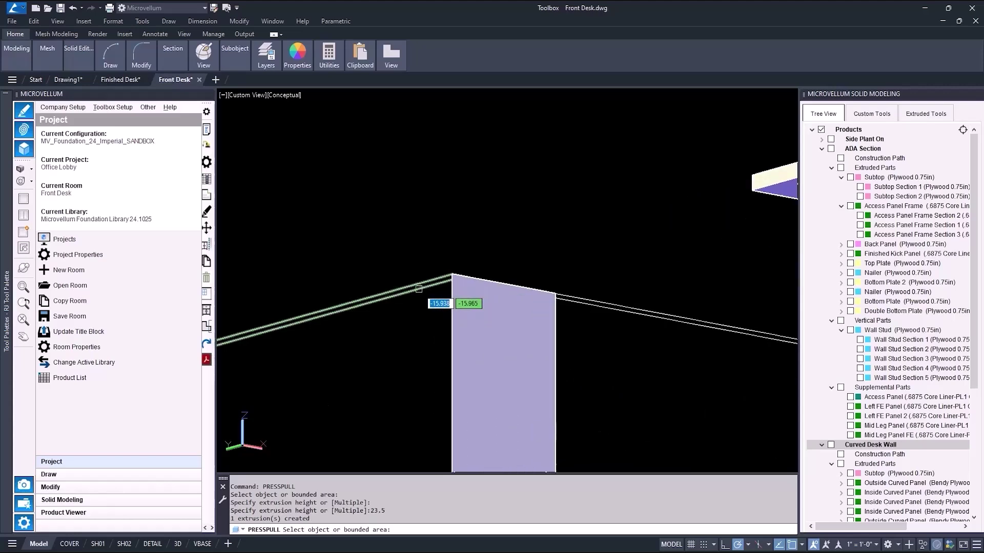
click(423, 283)
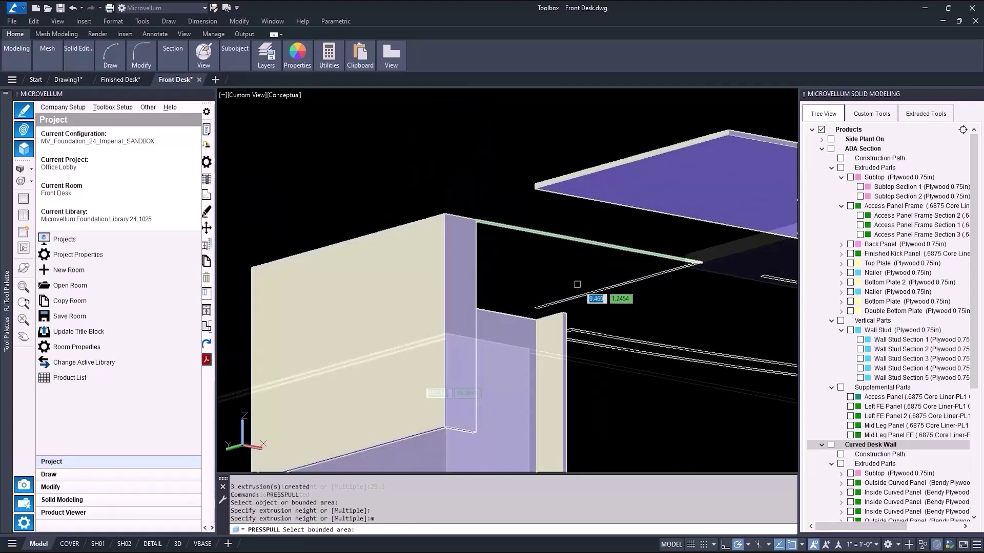
- Presspull the two remaining edge strips of the ADA outline together by 0.75
scroll(587, 294, up, 5)
click(589, 287)
key(Return)
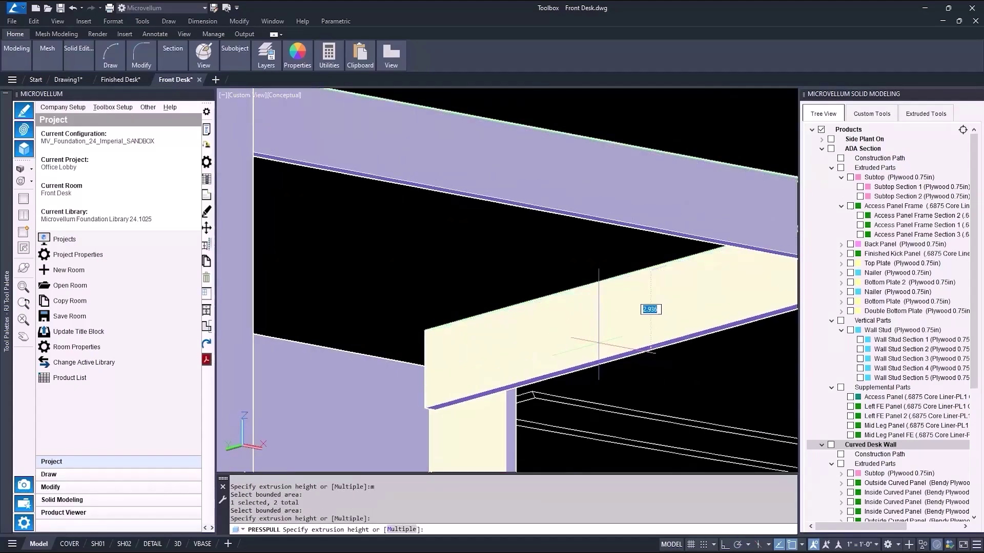
text(.75)
key(Return)
scroll(589, 328, down, 3)
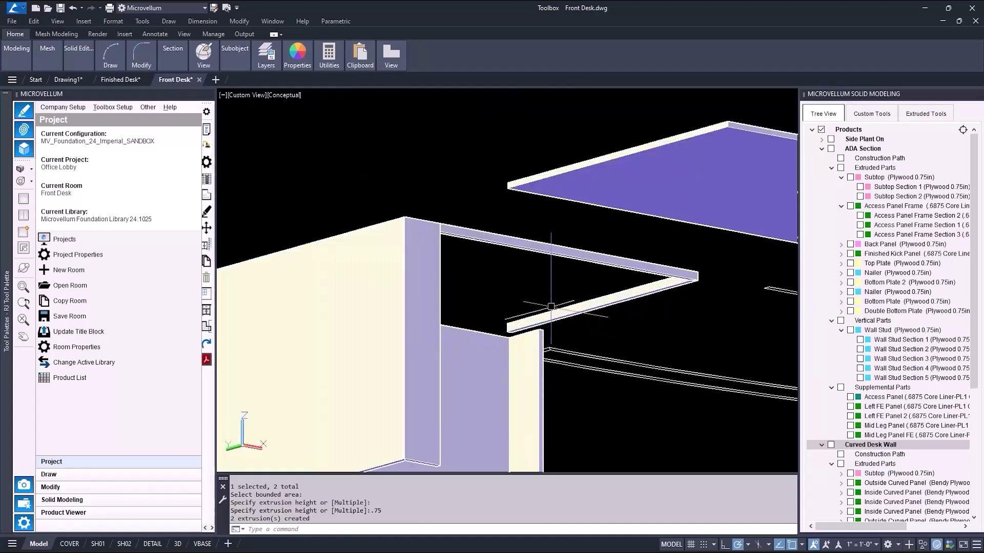
- Presspull the edge strips of the narrow upper curved outline
scroll(586, 272, down, 2)
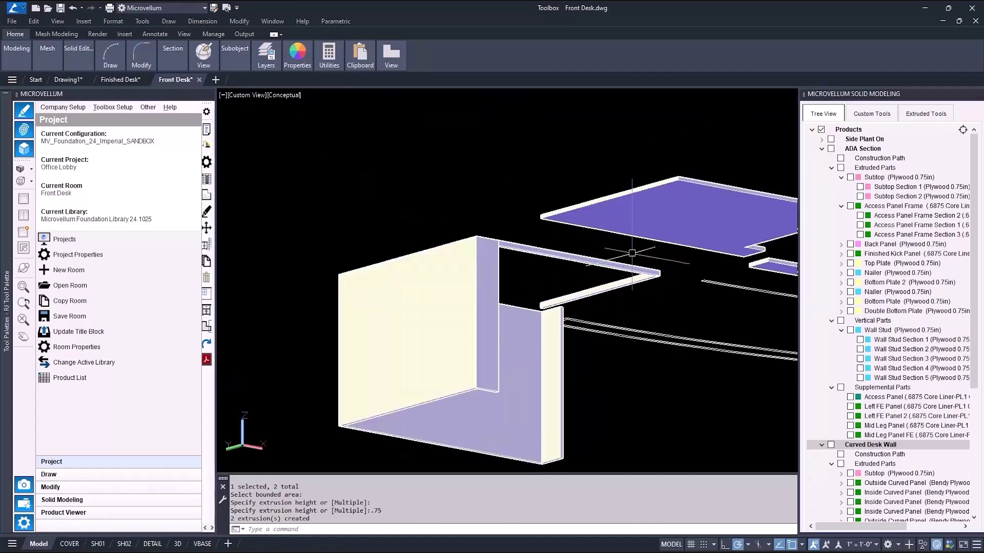
middle_drag(693, 307, 568, 306)
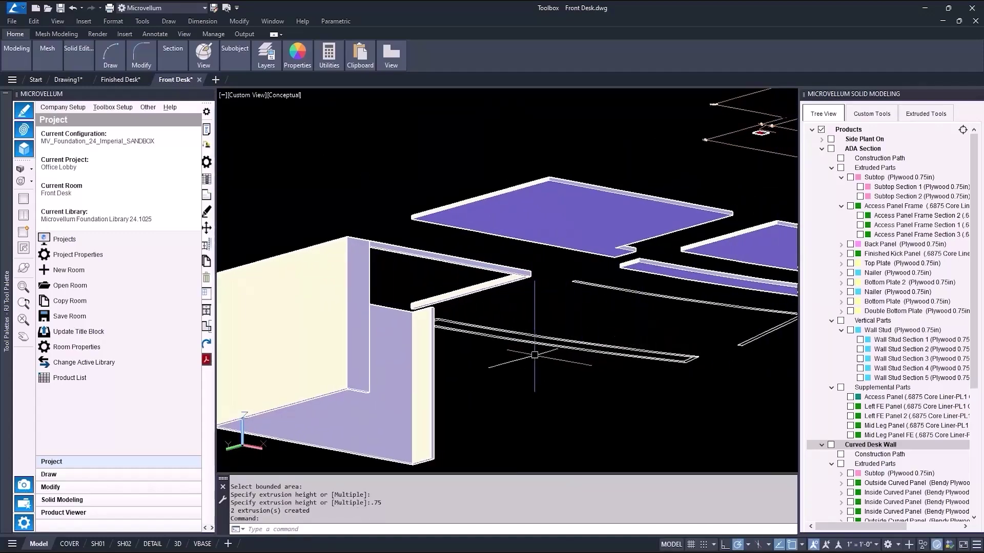
shift+middle_drag(574, 361, 661, 347)
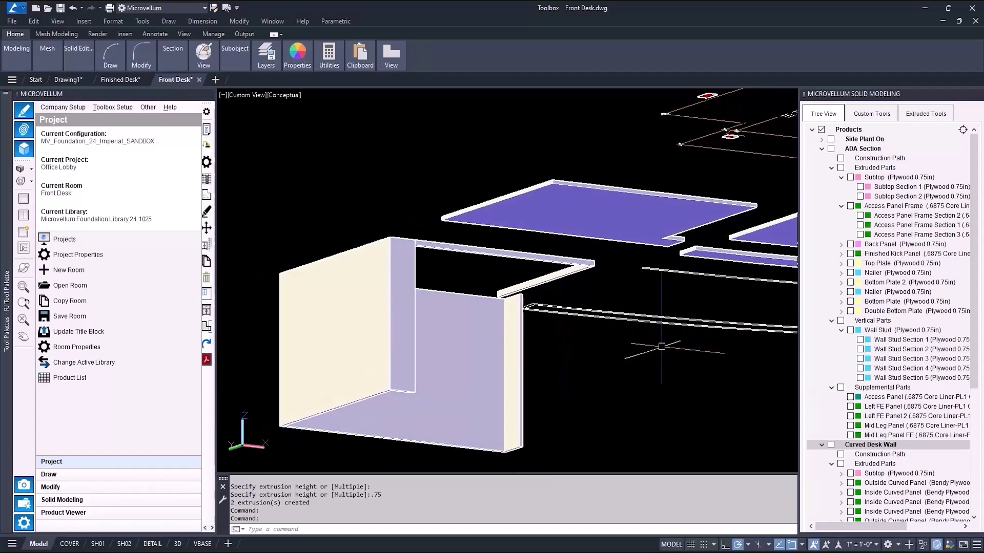
scroll(654, 341, up, 5)
key(Return)
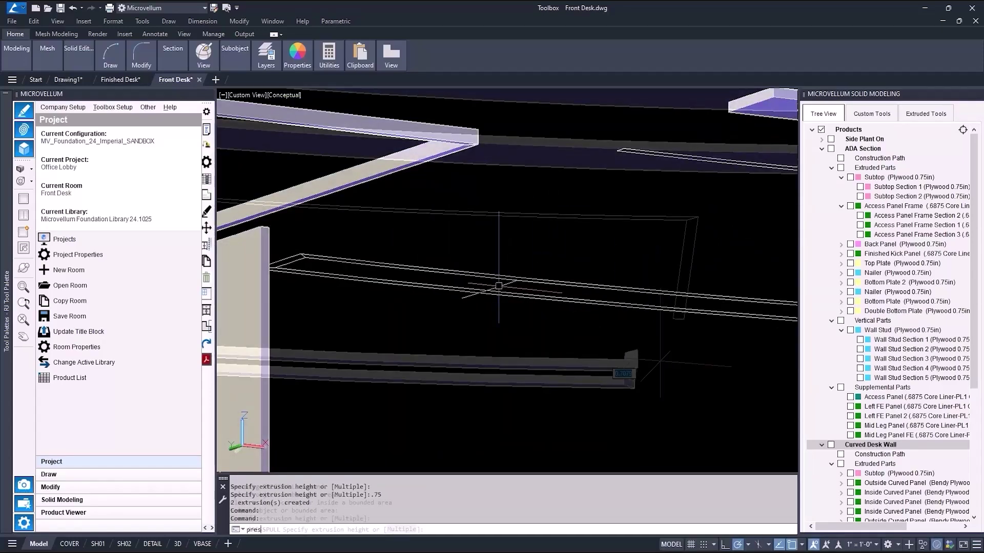
- Presspull the three edge strips of the lower curved desk outline together
click(672, 317)
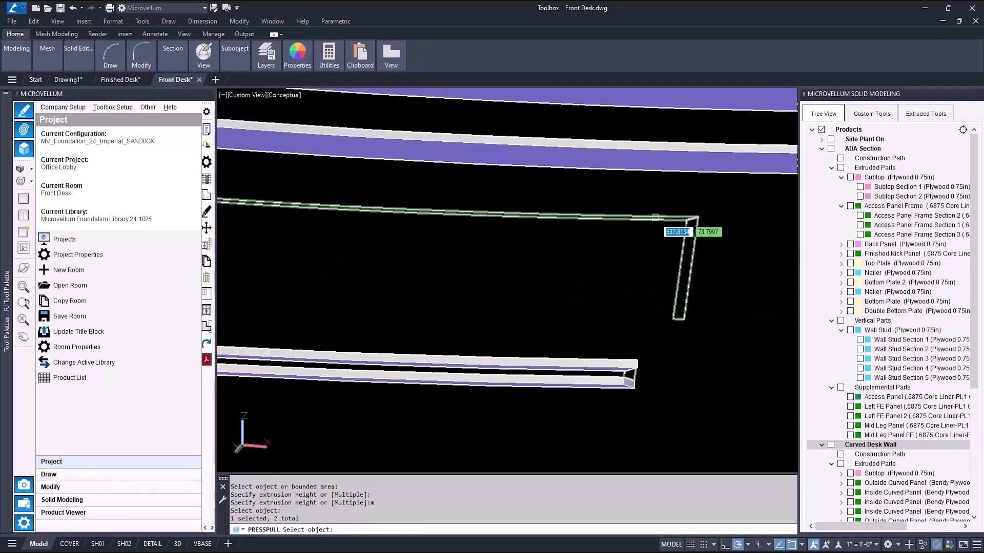
click(655, 217)
scroll(655, 217, down, 2)
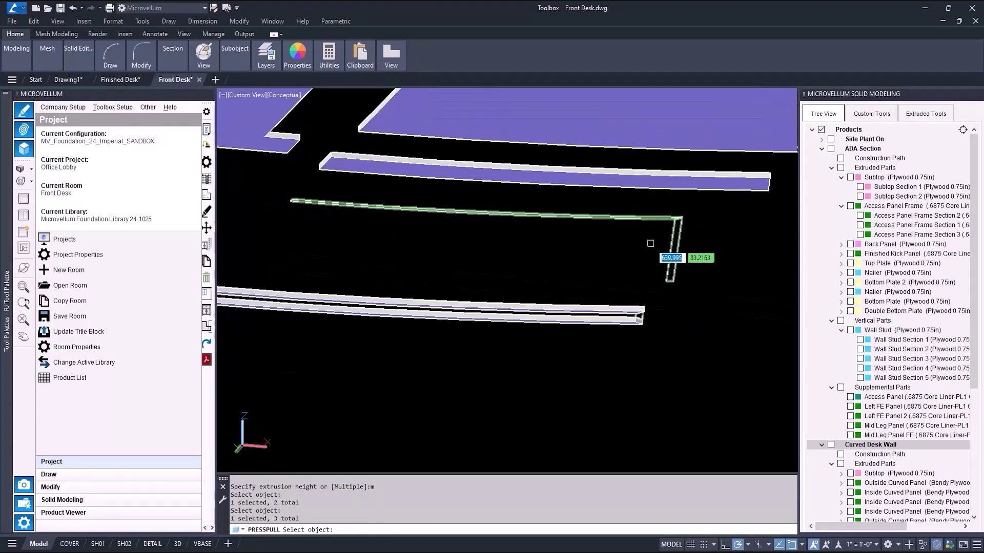
key(Return)
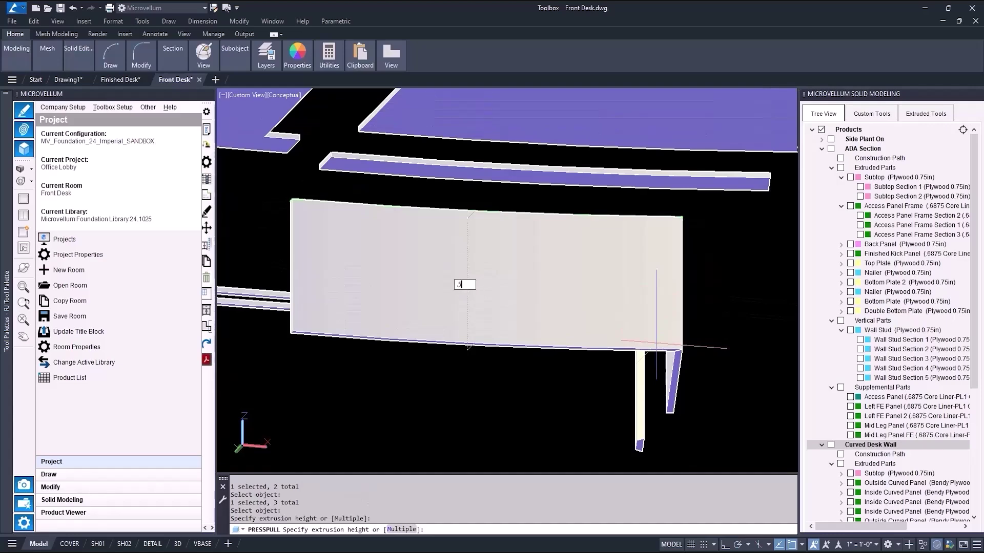
key(Return)
scroll(650, 338, down, 5)
shift+middle_drag(645, 331, 600, 380)
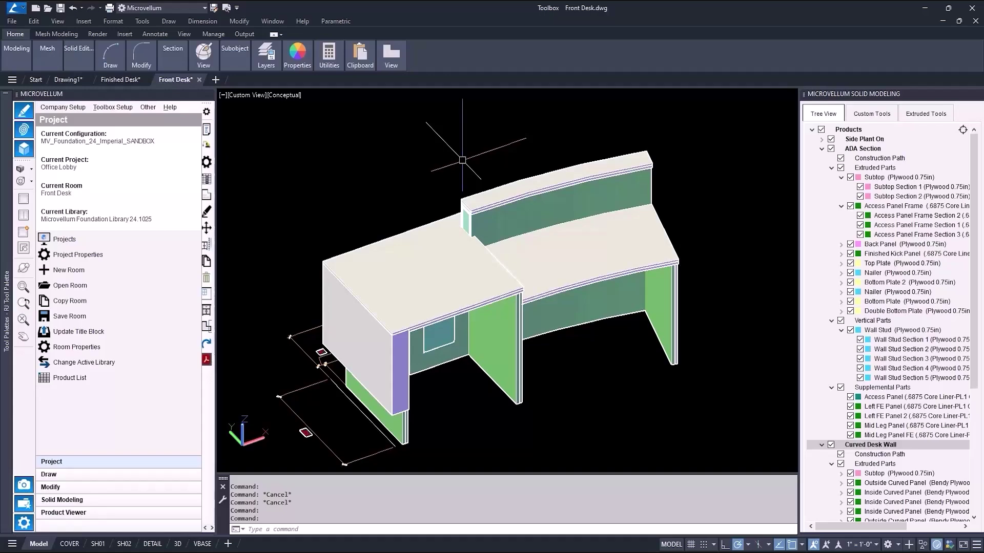
- Inspect the assembled front desk from the visitor side, checking the curved wall top against the ADA section's back panel
shift+middle_drag(462, 160, 779, 272)
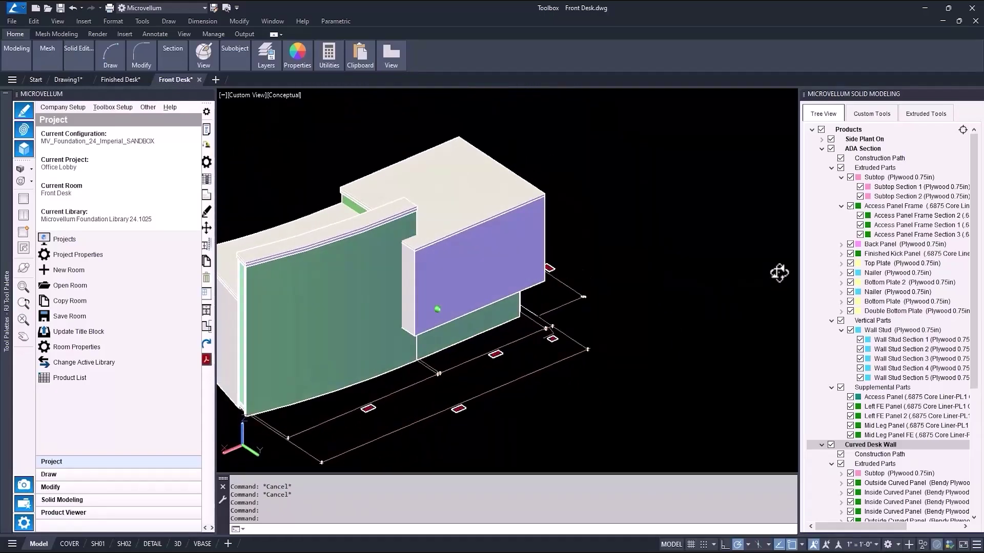
scroll(388, 281, up, 6)
scroll(388, 281, down, 5)
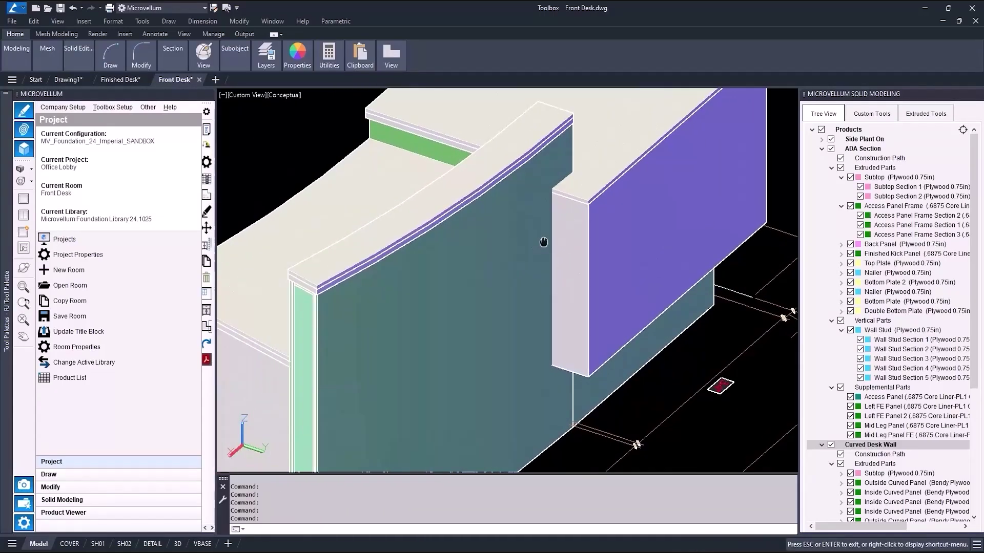
- Hide and show the Curved Desk Wall product again to examine the countertops where the wall meets the ADA section
click(830, 445)
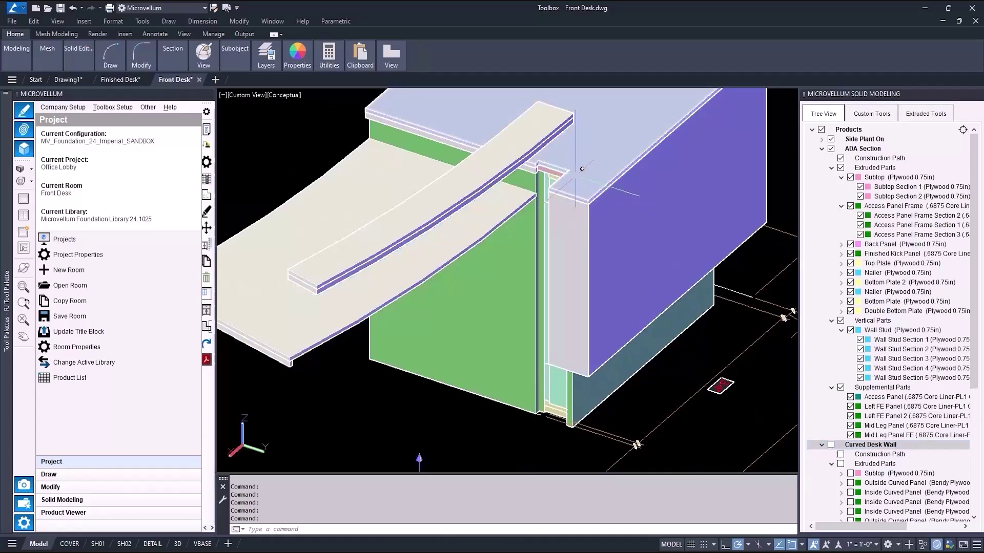
click(831, 445)
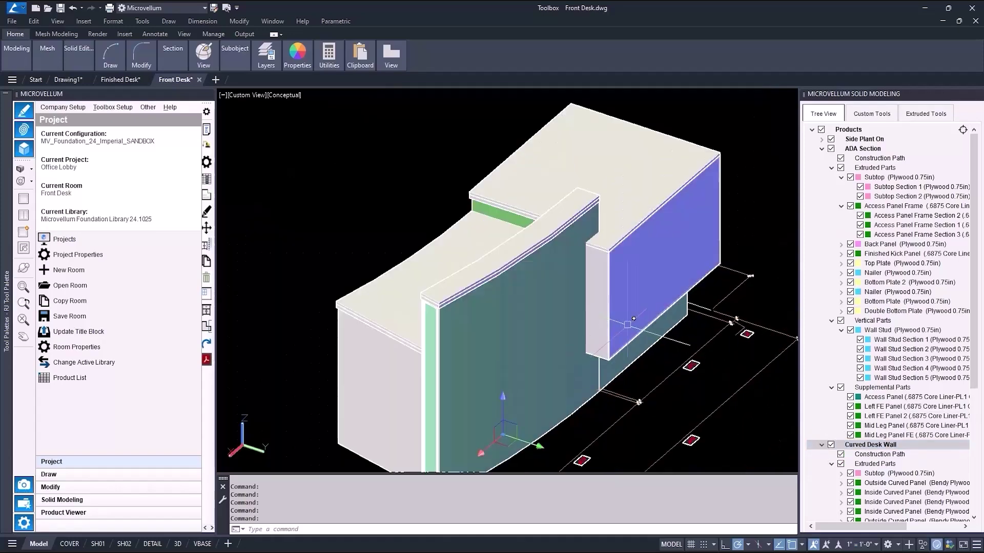
- Hide all products and run the Solid Model Analyzer on the ADA countertop's solids, leaving the narrow curved wall cap out of the selection
click(821, 130)
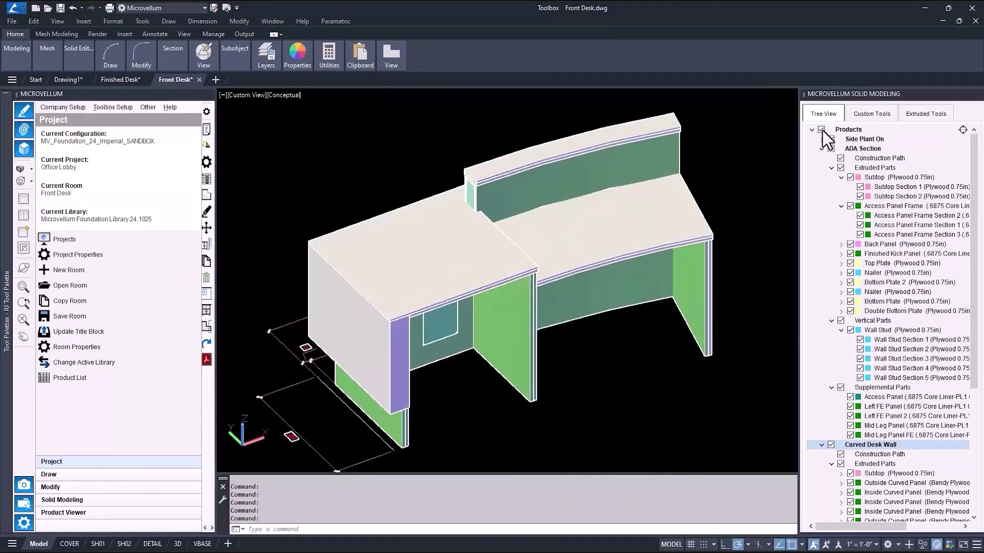
click(98, 500)
click(88, 182)
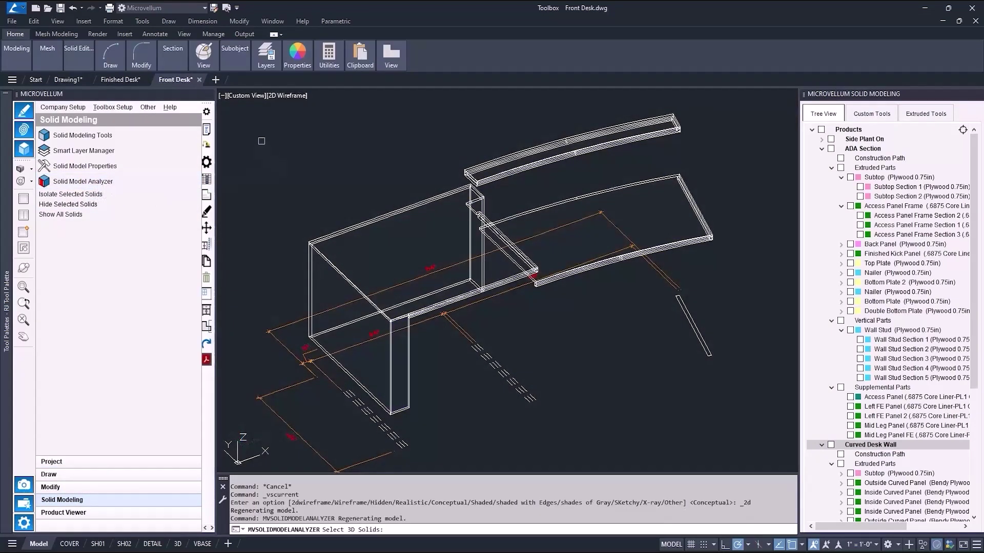
mouse_move(261, 141)
mouse_down()
mouse_move(391, 122)
mouse_move(518, 168)
mouse_move(551, 313)
mouse_move(517, 360)
mouse_move(440, 405)
mouse_move(341, 412)
mouse_move(317, 393)
mouse_up()
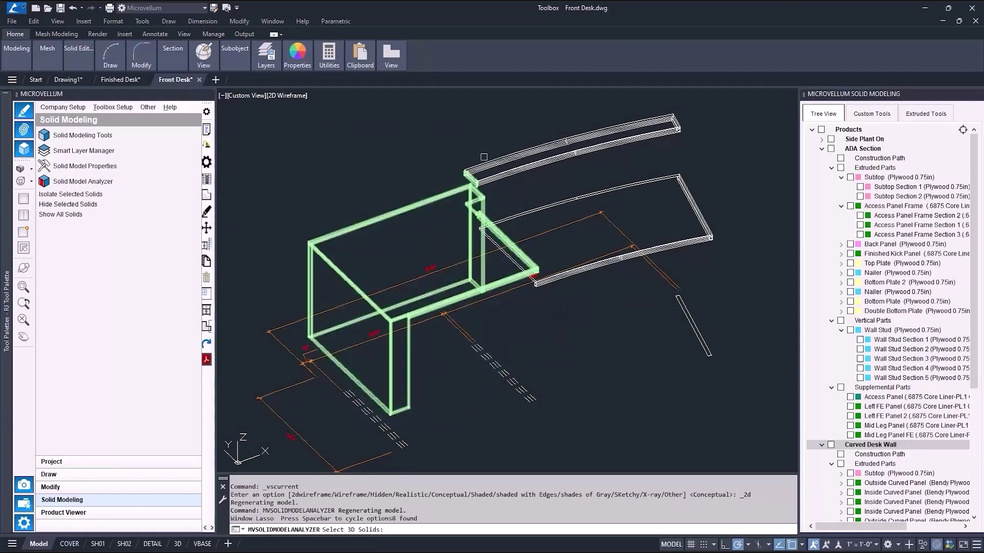
shift+click(480, 186)
shift+click(447, 163)
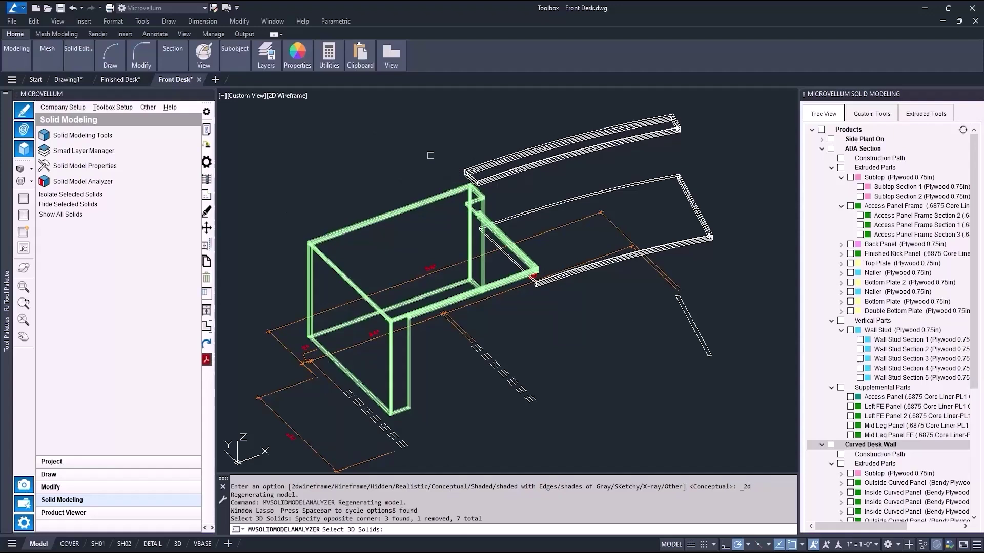
key(Return)
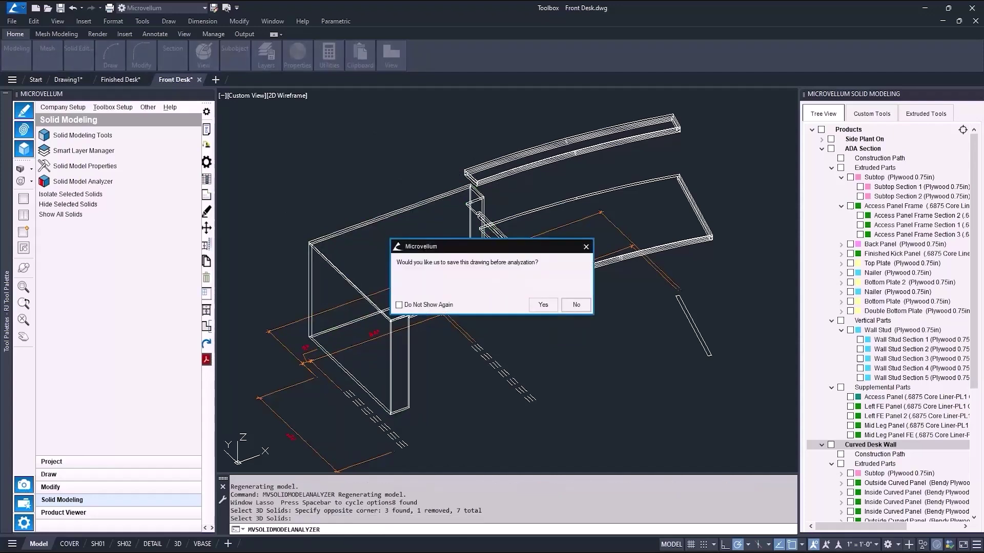
- Save the drawing before the analysis and select .5 Inch Solid Surface as the 0.5 thick parts' sheet material
click(545, 305)
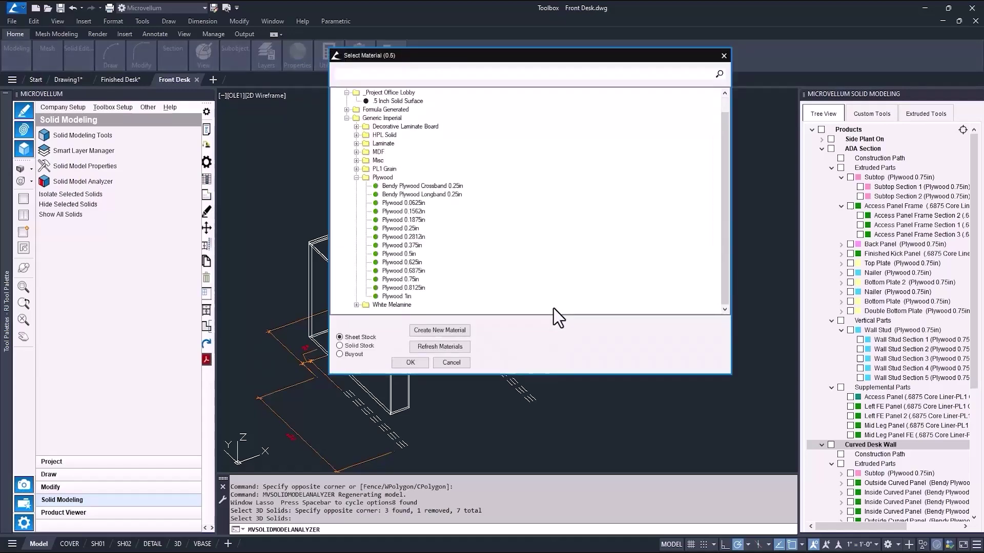
click(388, 101)
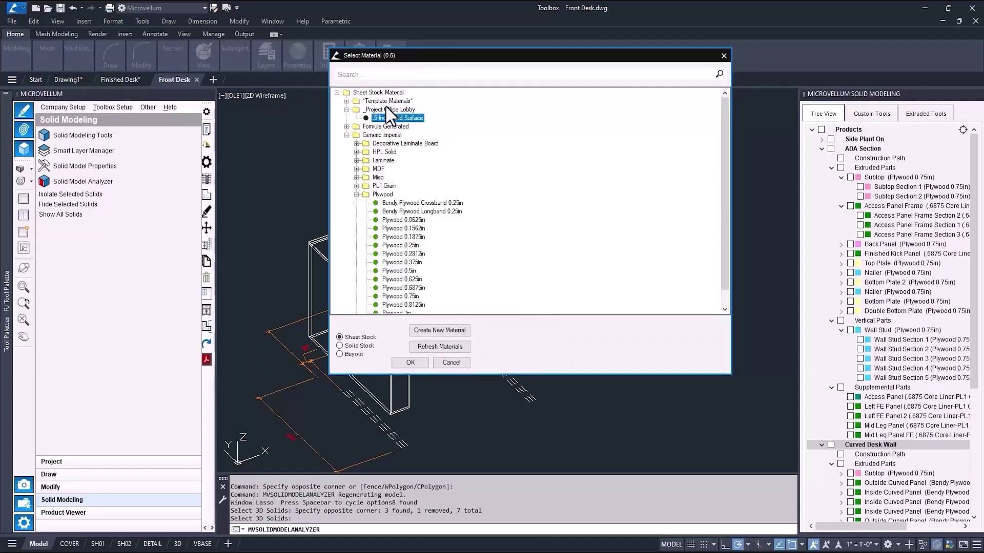
- Try to create a project-specific material with thickness .5 and a sheet size of 30 wide by 144 long
click(426, 330)
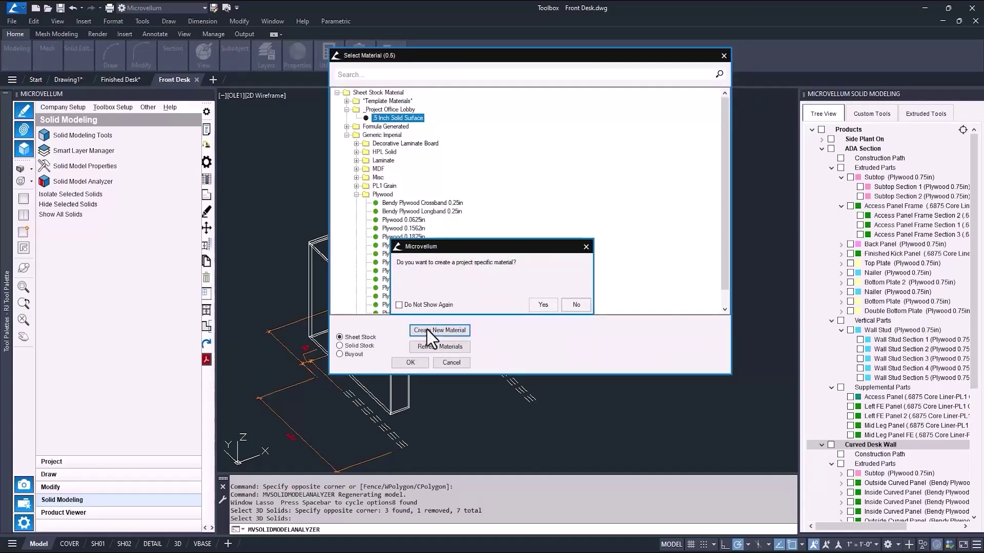
click(536, 306)
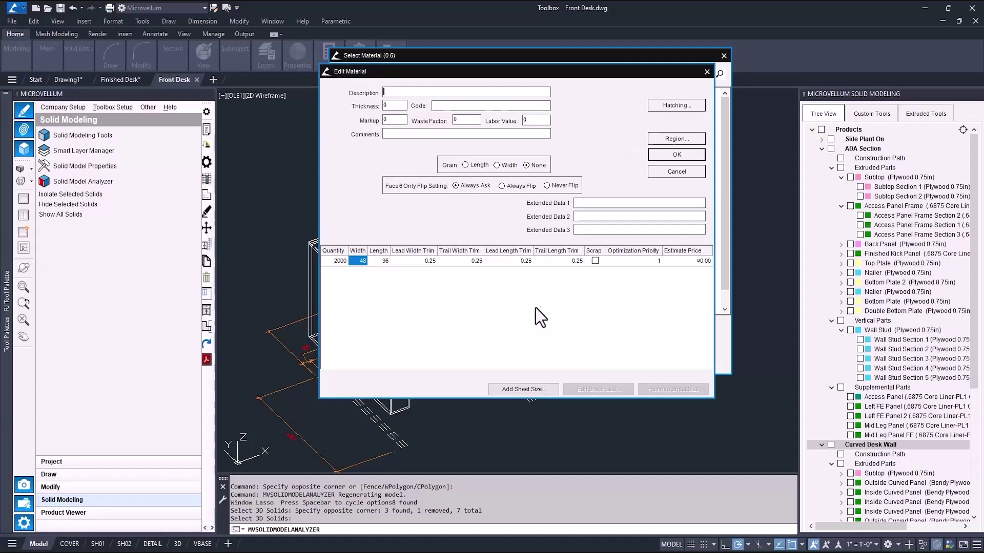
double_click(388, 106)
text(.5)
click(352, 262)
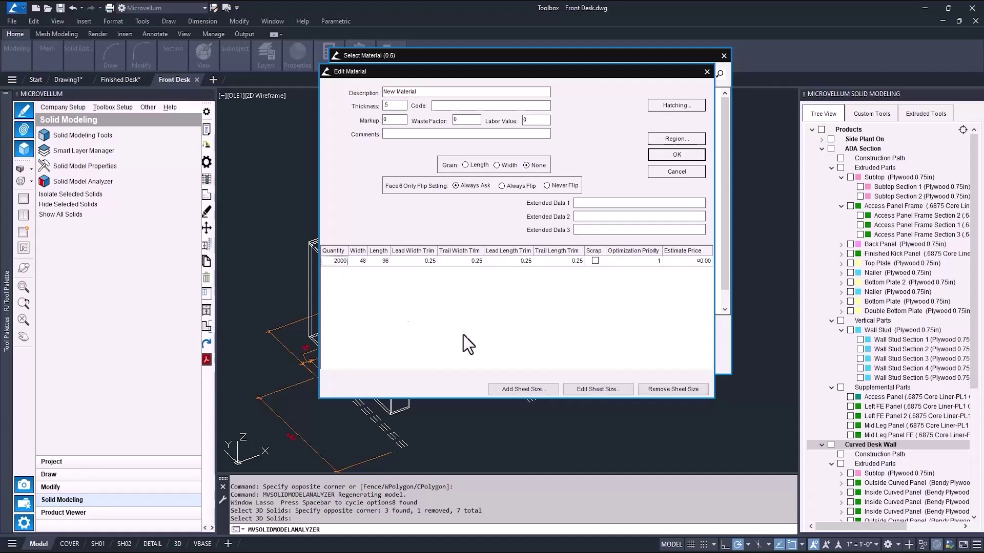
click(588, 391)
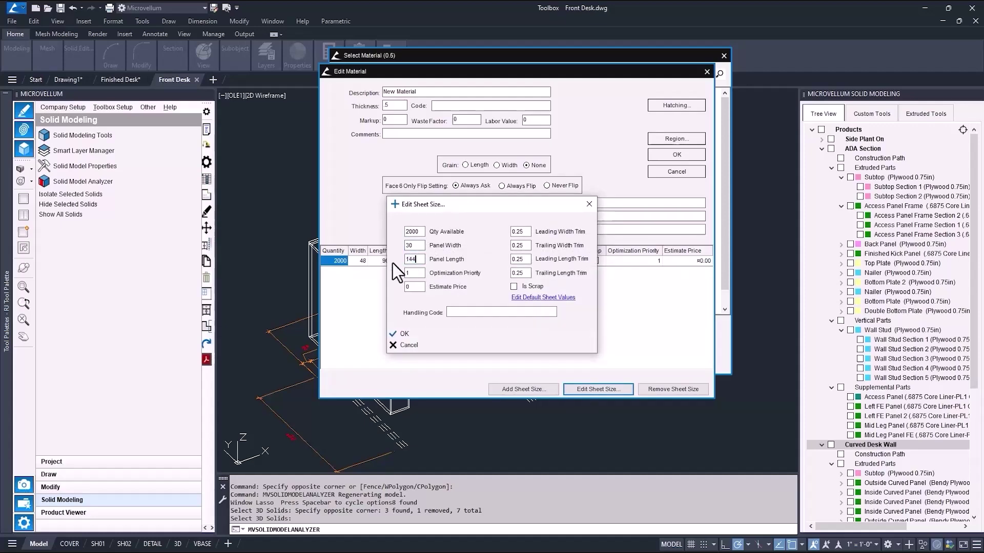
click(420, 345)
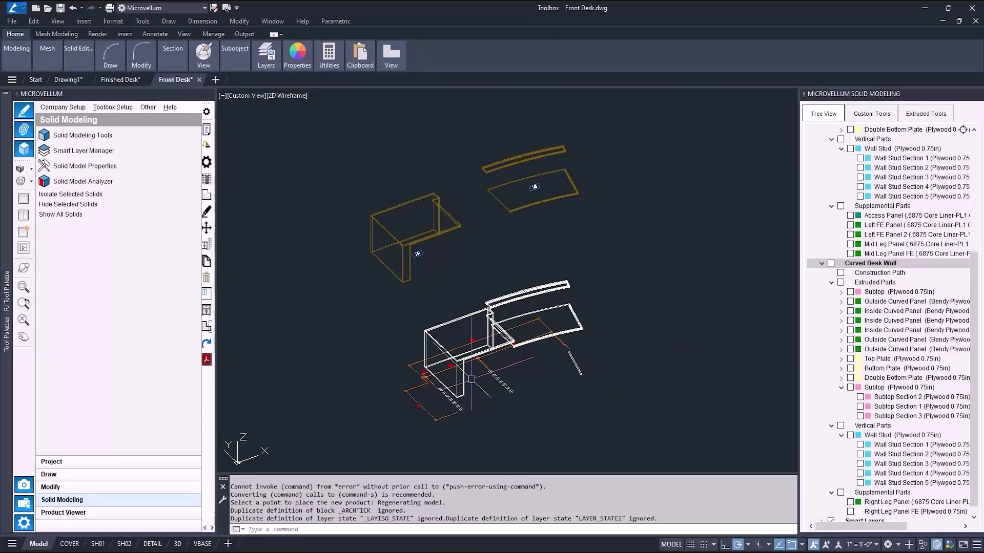
- Save all checked products as one to the current project and draw the result in the current drawing
scroll(471, 376, up, 3)
middle_drag(529, 350, 539, 384)
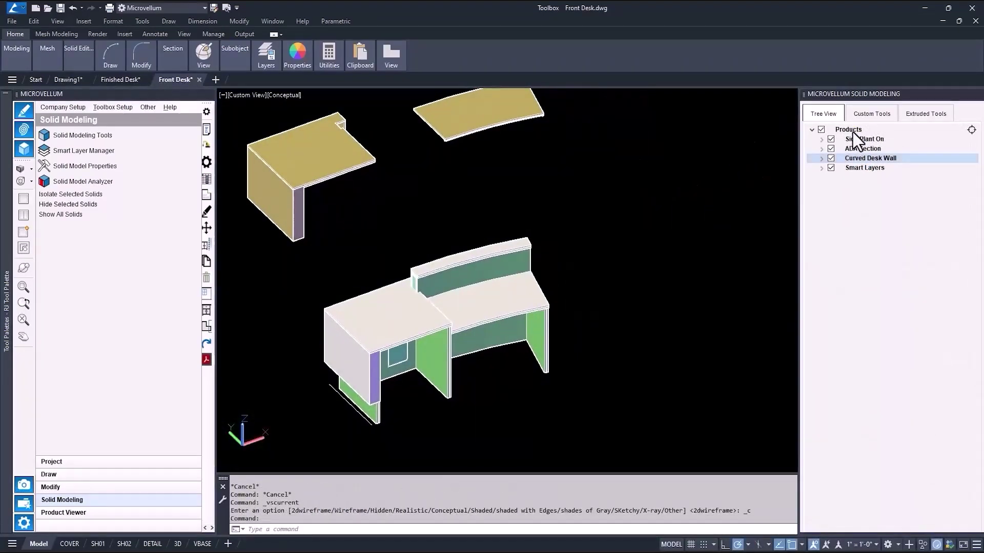
right_click(850, 130)
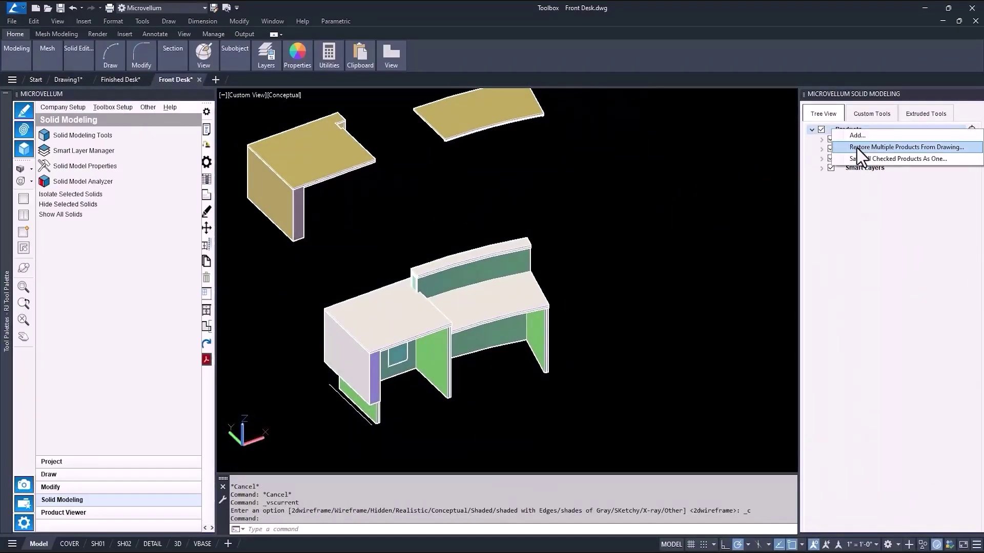
click(863, 159)
click(556, 305)
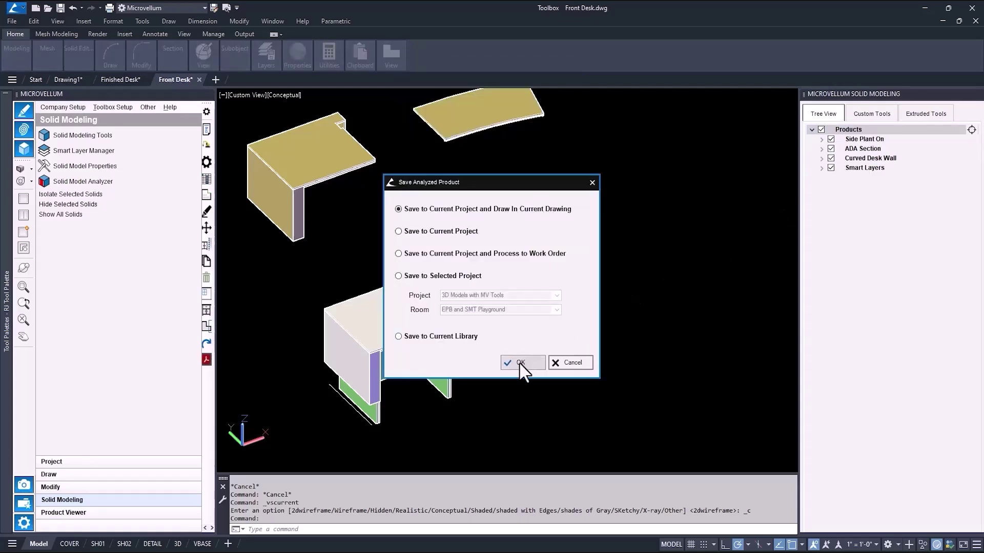
click(519, 361)
click(575, 306)
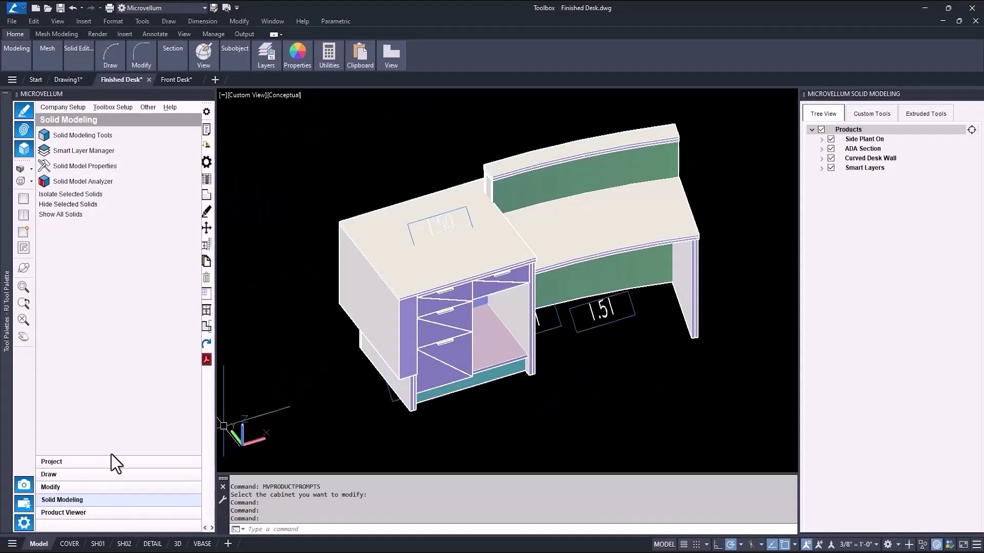
- Create a new work order from the Finished Desk drawing, including all products of the desk with a window selection
click(22, 519)
click(22, 245)
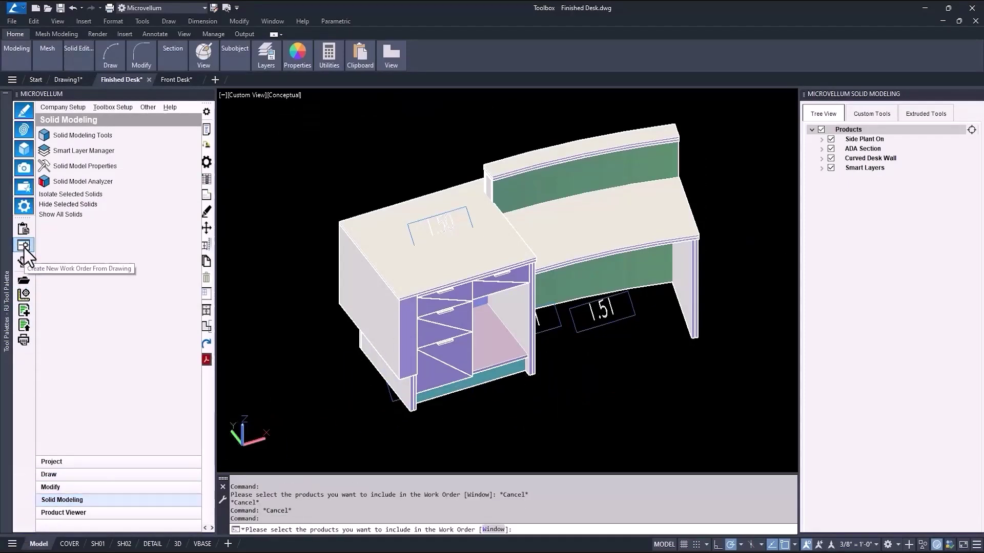
text(w)
key(Return)
click(292, 123)
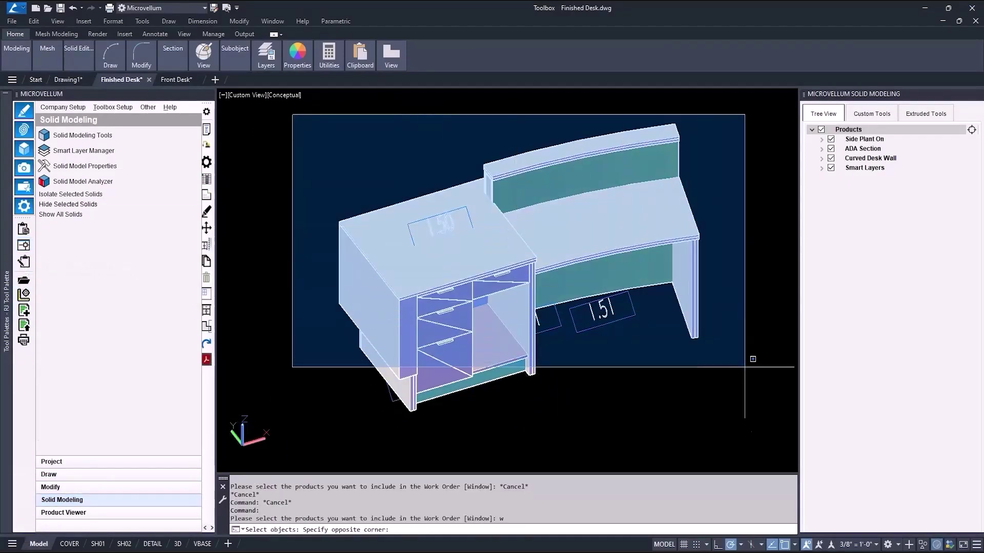
click(756, 429)
key(Return)
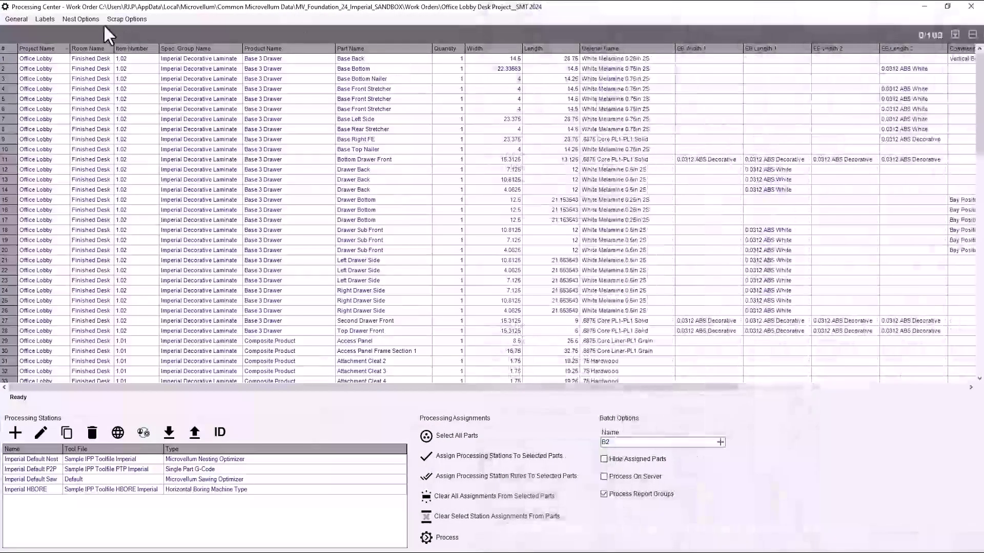
- Open the nest drawing Composite.DWG from batch B1's Imperial Default Nest folder and look over the nested sheets
click(104, 21)
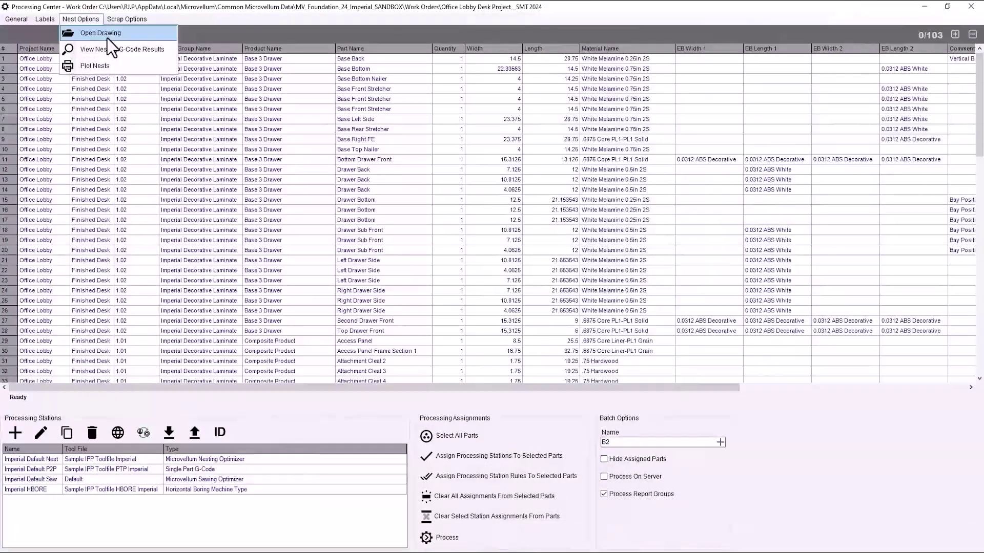
click(107, 38)
double_click(179, 87)
double_click(179, 88)
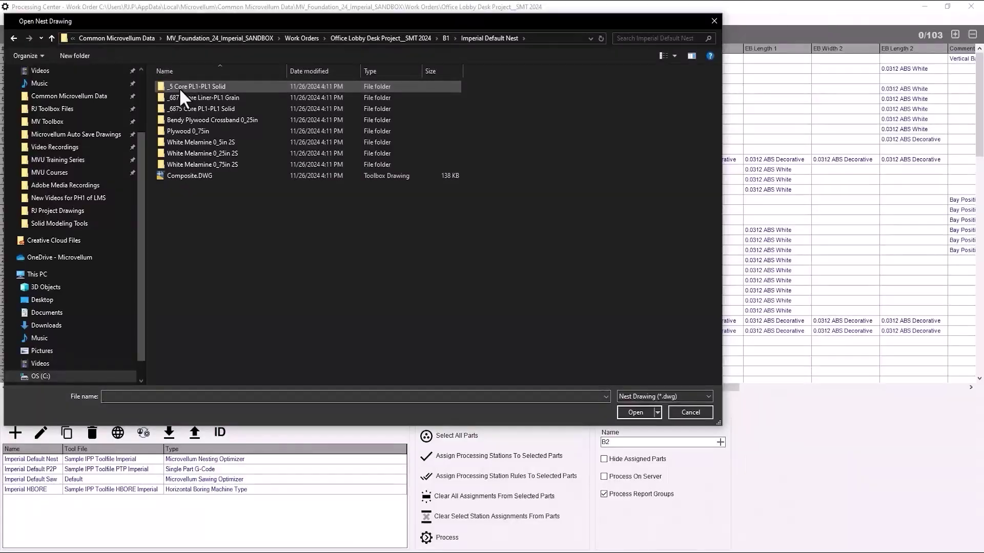
double_click(173, 176)
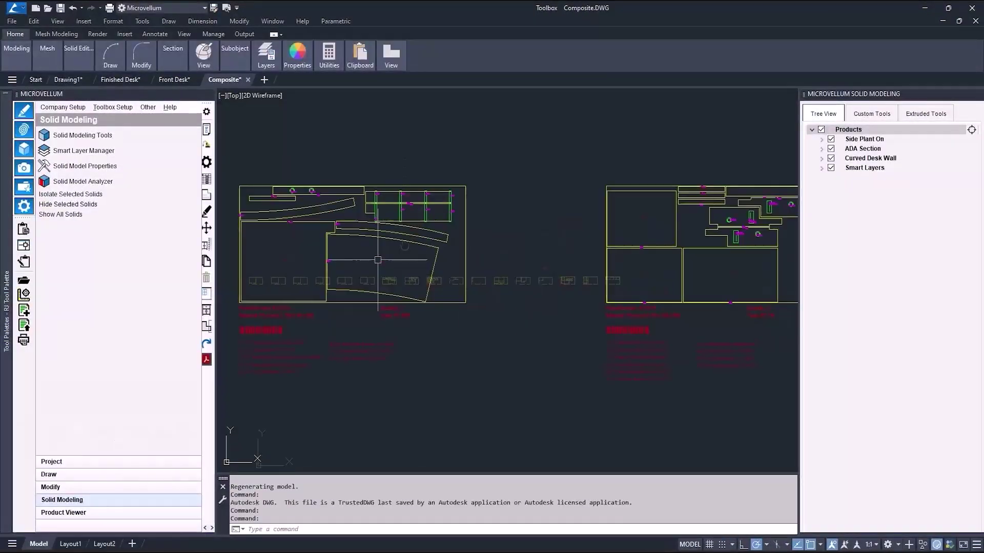
mouse_move(637, 275)
middle_down()
mouse_move(389, 268)
mouse_move(289, 251)
middle_up()
mouse_move(713, 261)
middle_down()
mouse_move(567, 268)
mouse_move(234, 255)
middle_up()
scroll(411, 245, down, 1)
scroll(410, 245, down, 3)
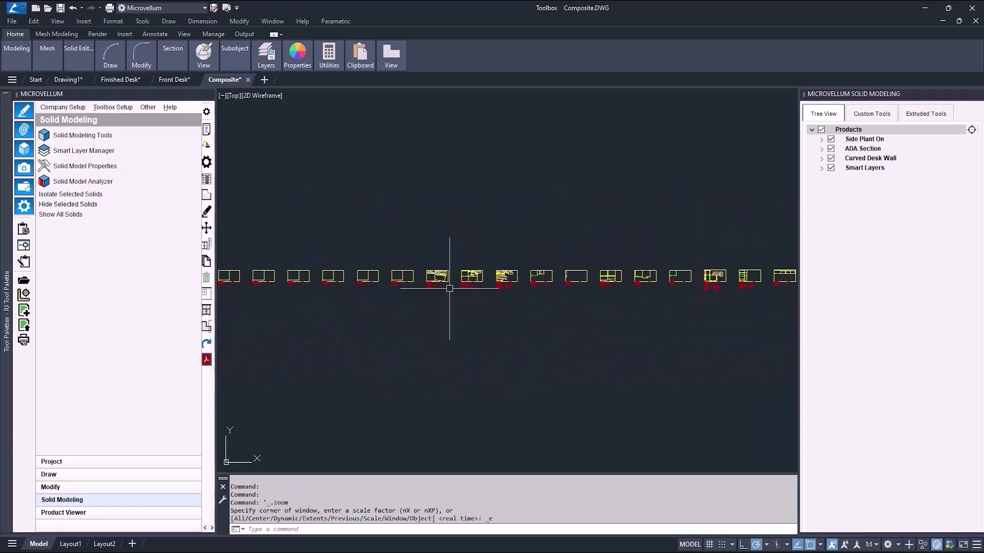